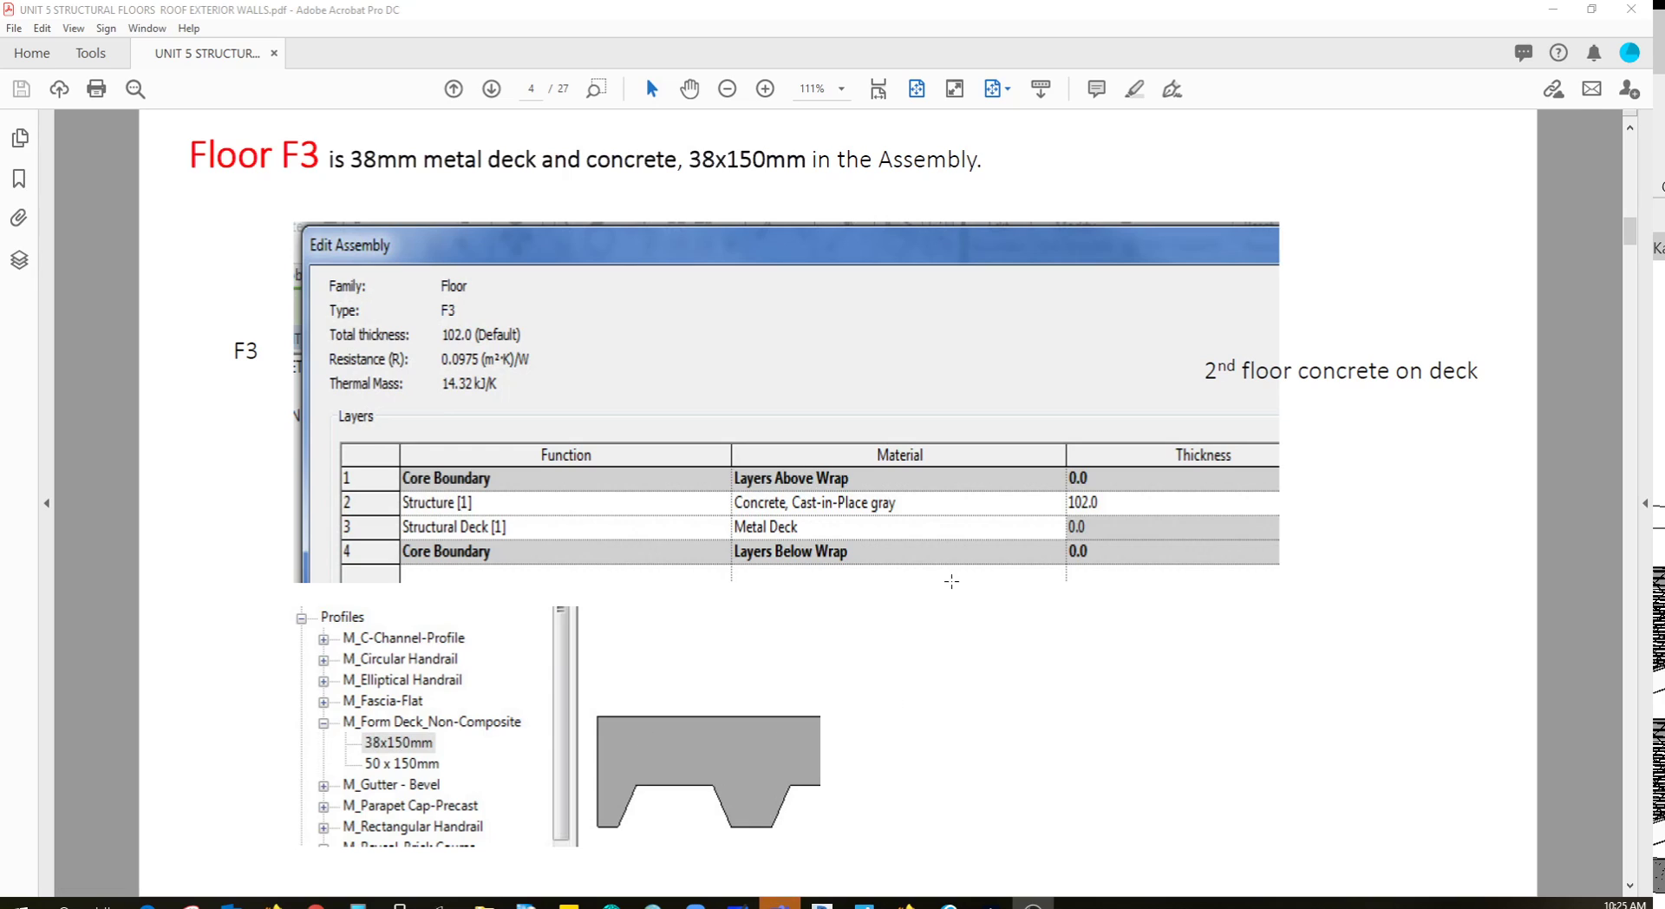
Read the floor F3 placement instructions, switch to Revit and open the 2ND FLOOR structural plan, dismissing the save reminder
scroll(1090, 674, down, 1)
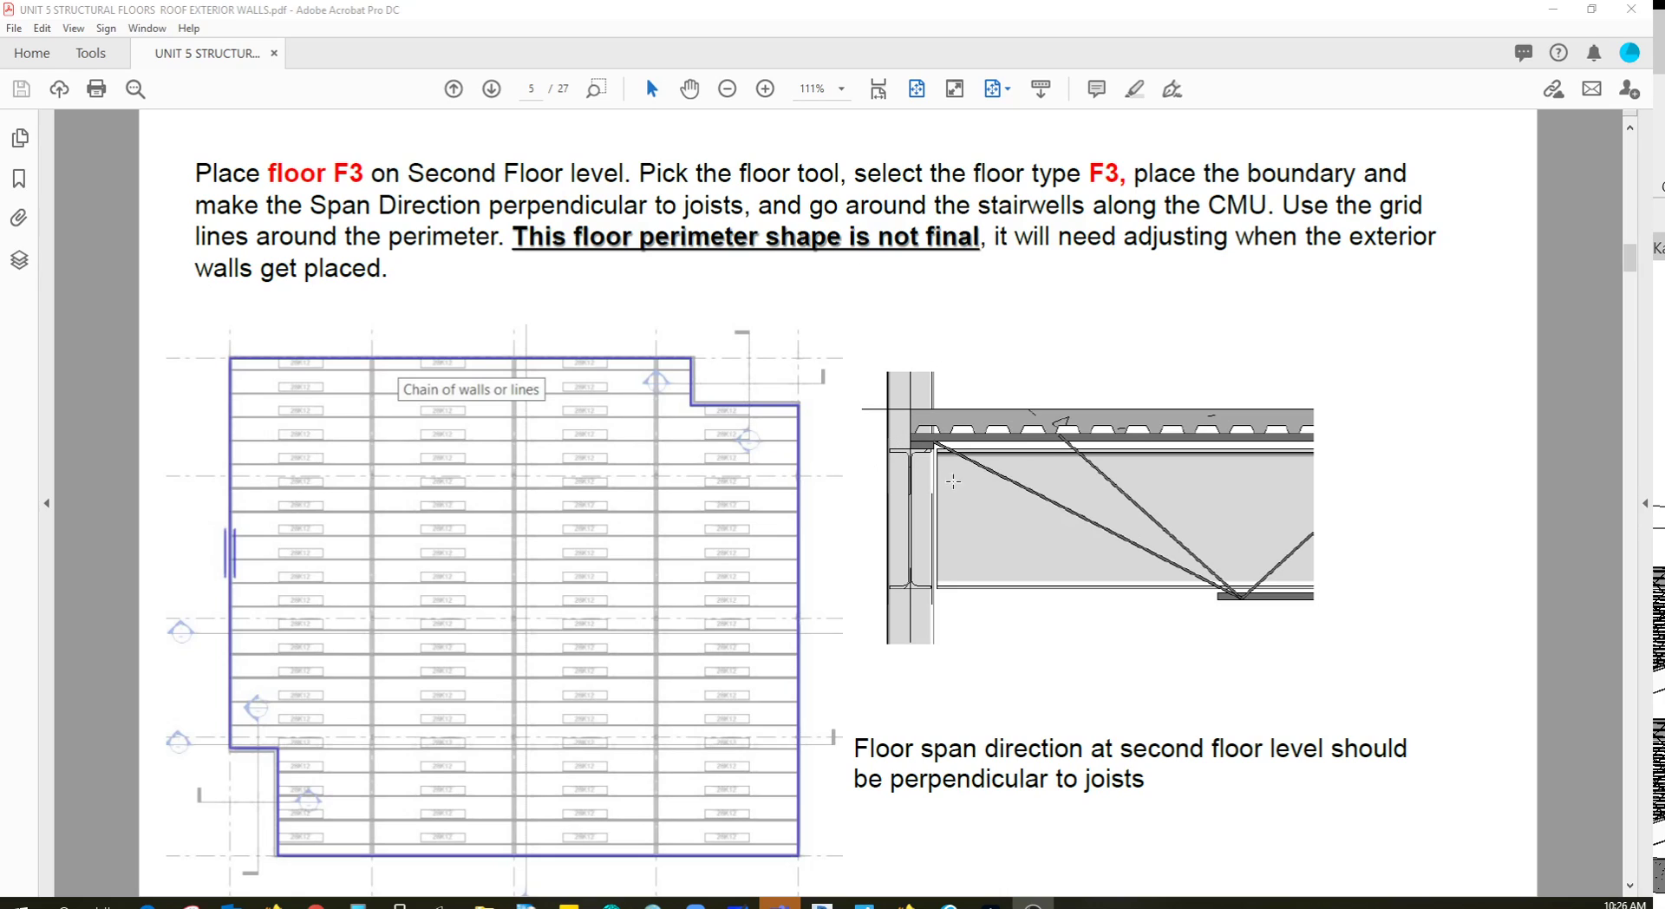
click(821, 903)
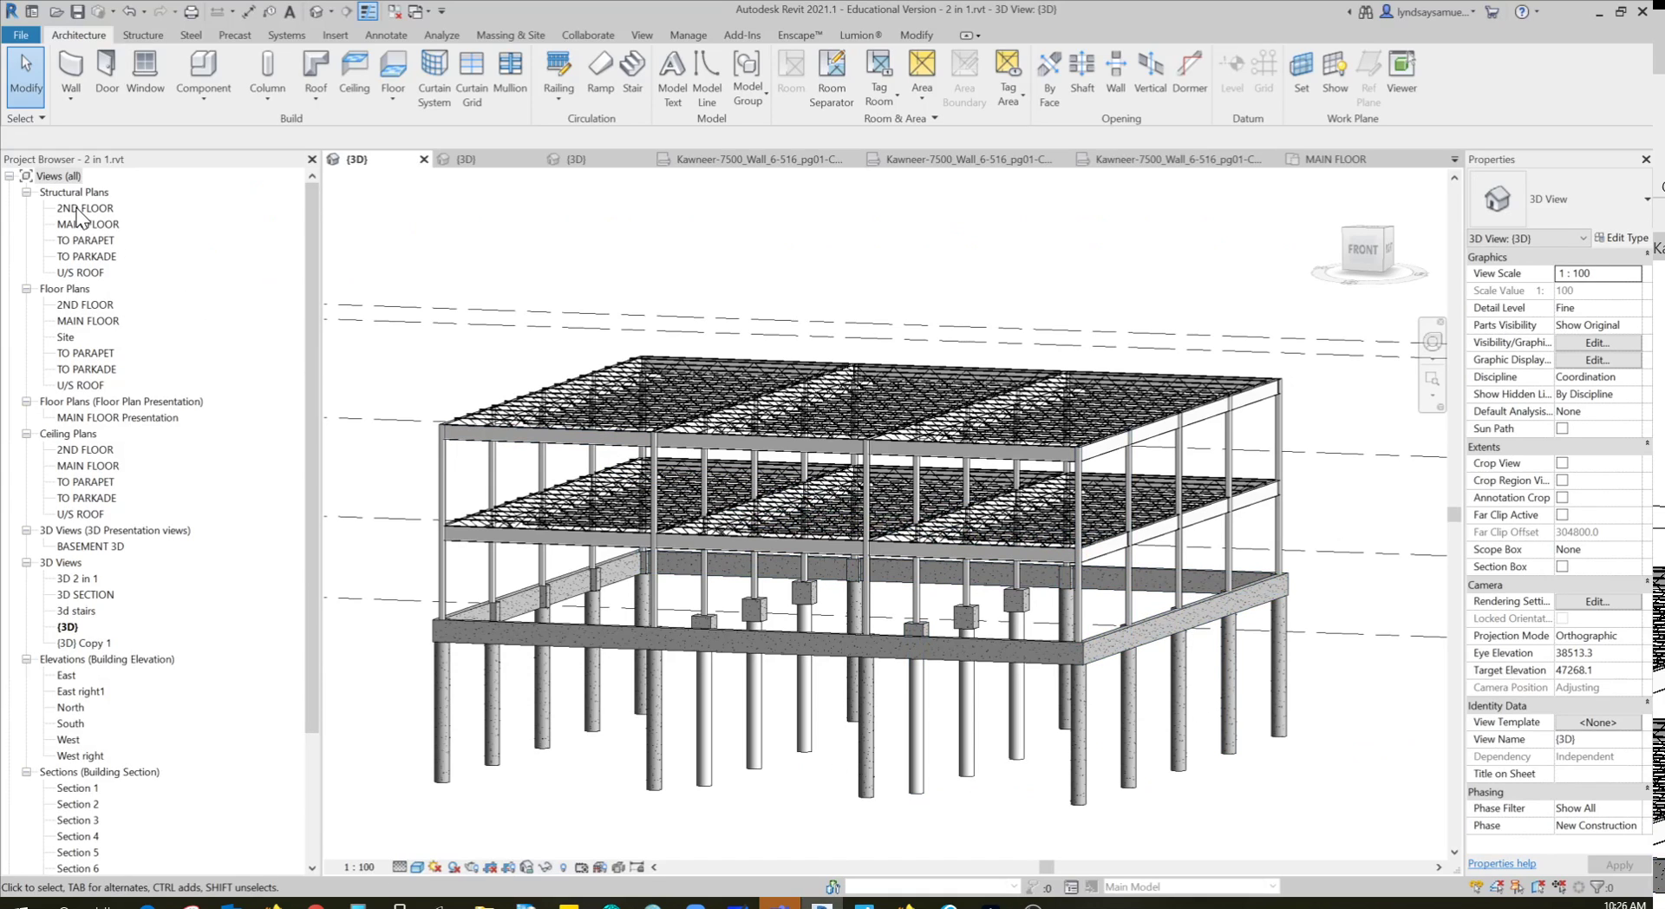
click(83, 209)
double_click(77, 210)
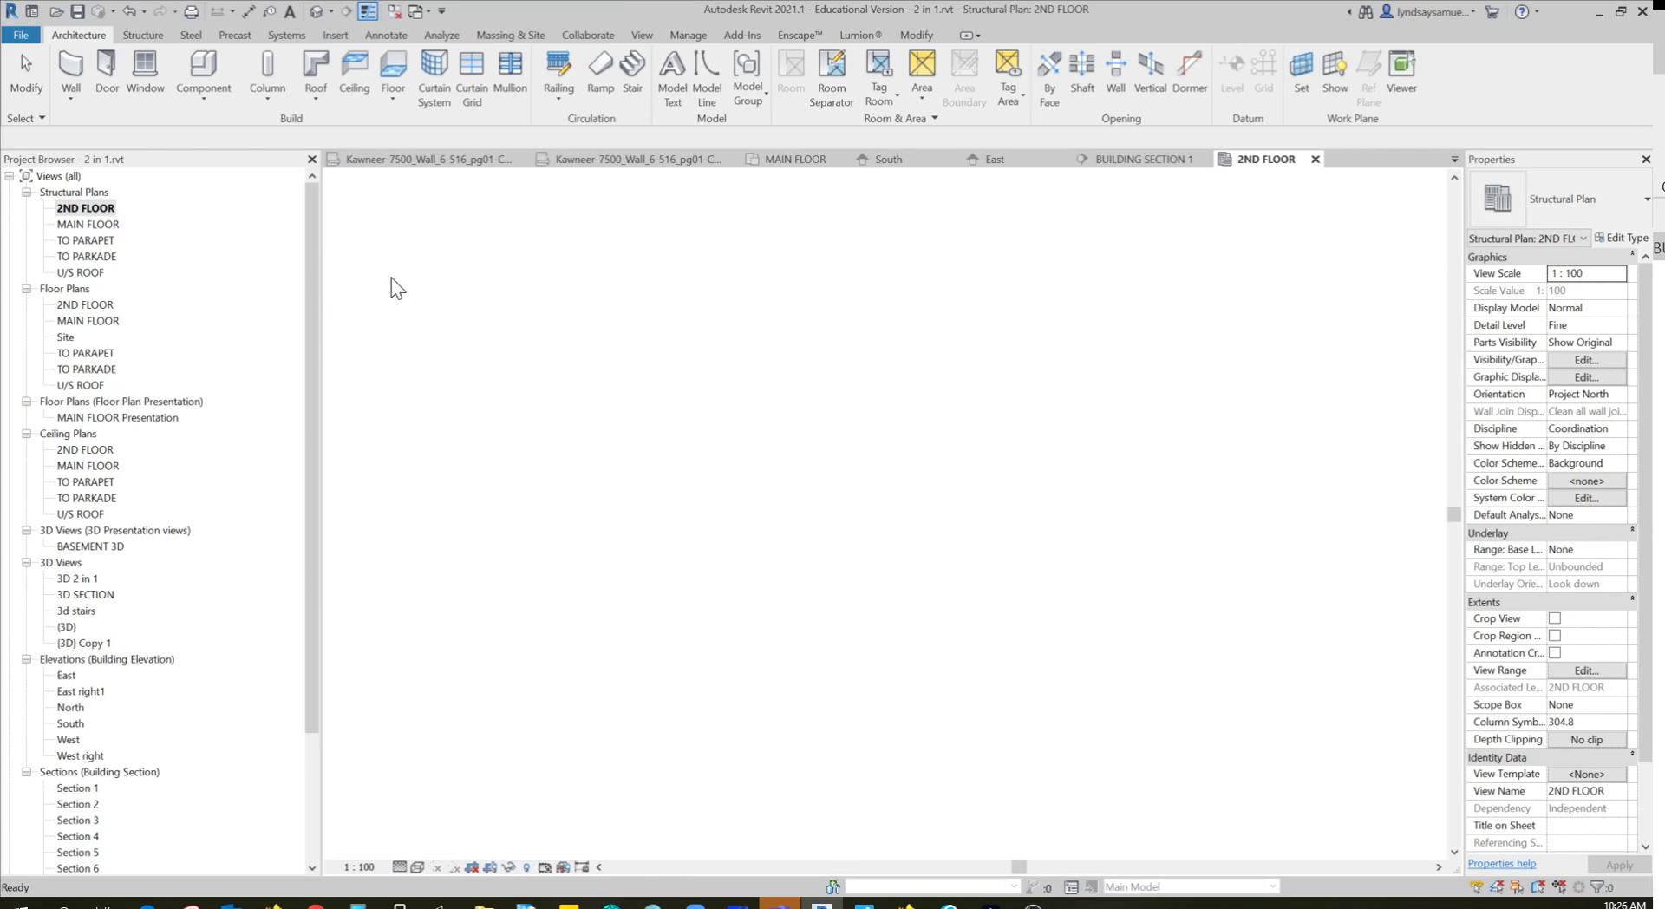
click(933, 525)
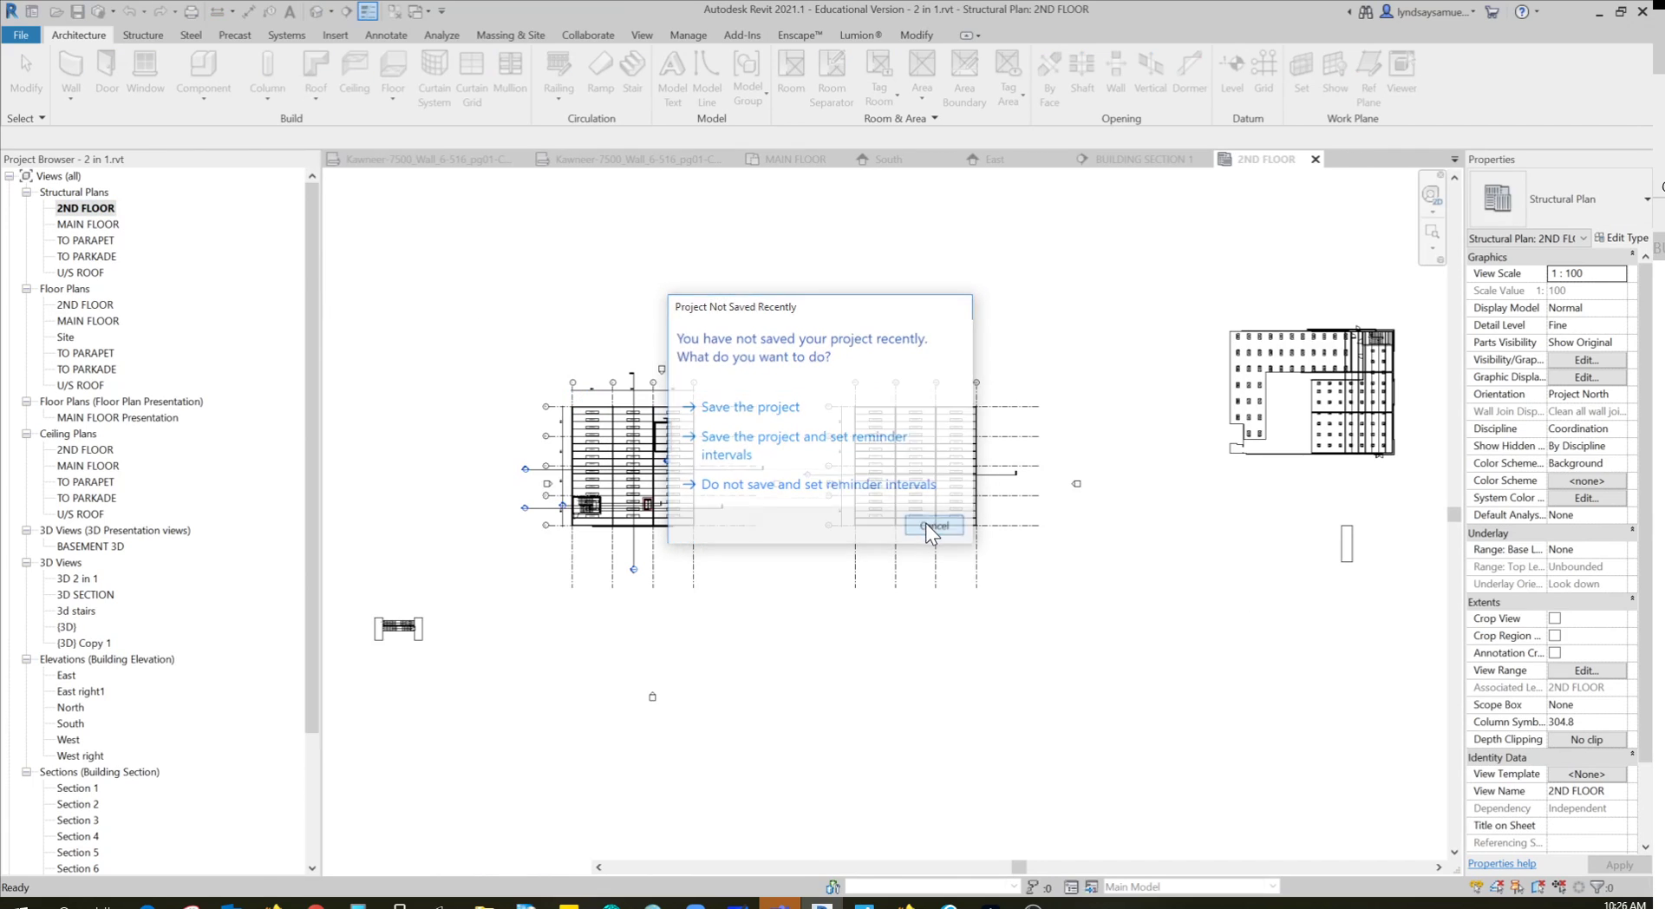
scroll(975, 451, up, 5)
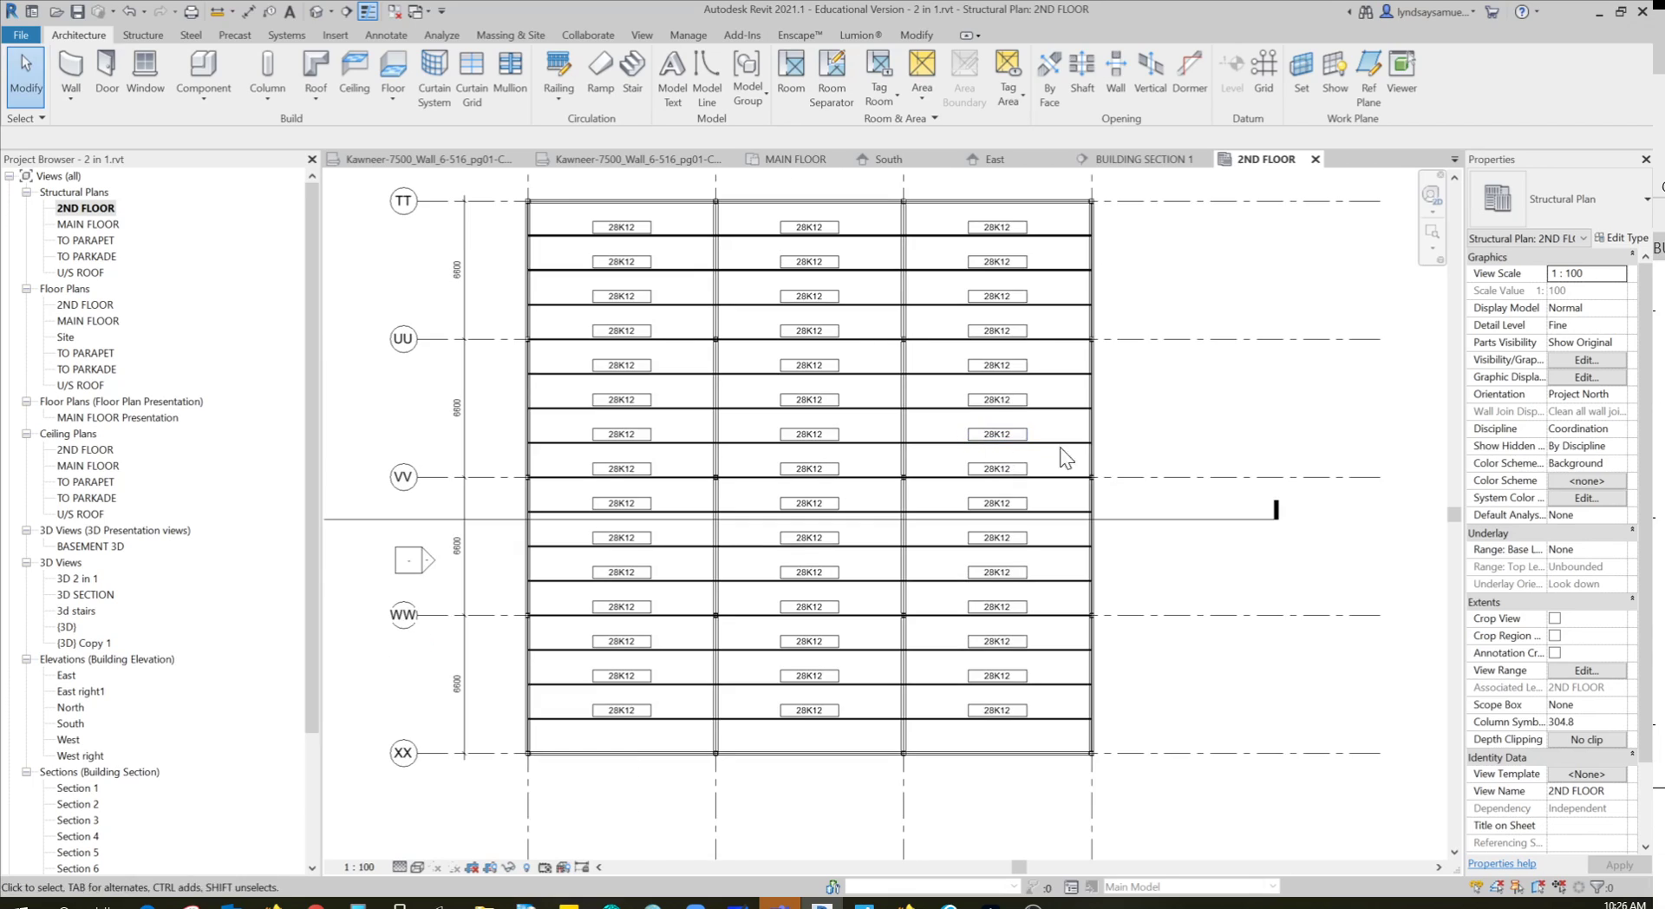
middle_drag(1248, 428, 1240, 454)
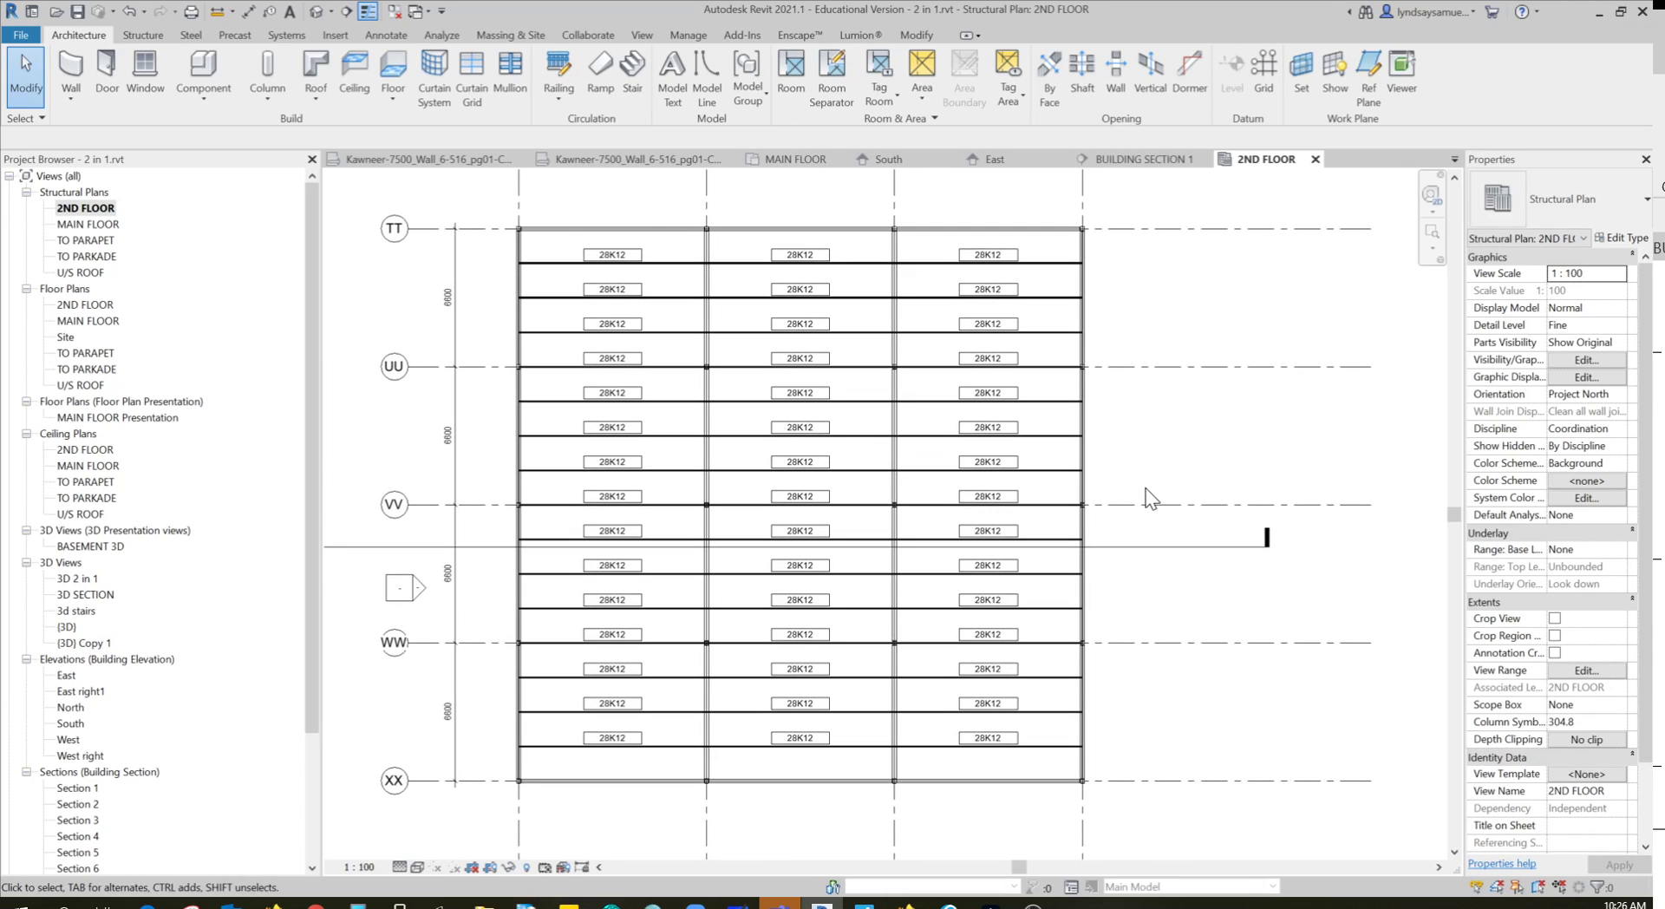
Start a floor sketch with type F3 and open that type's layer assembly
click(401, 61)
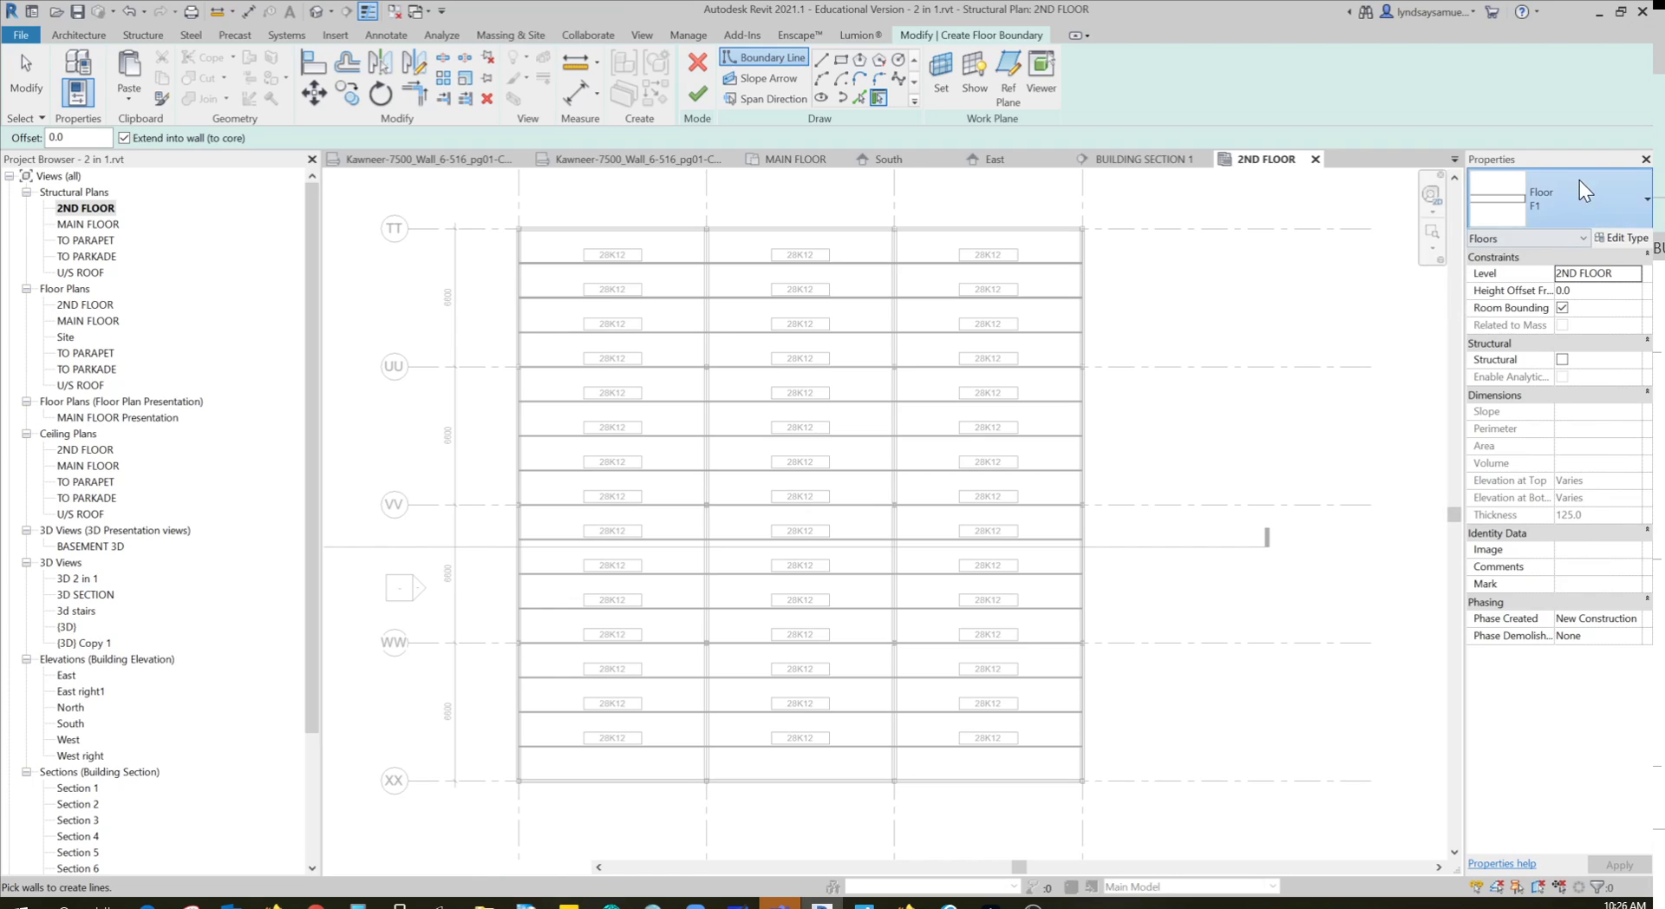
click(1560, 199)
click(1521, 388)
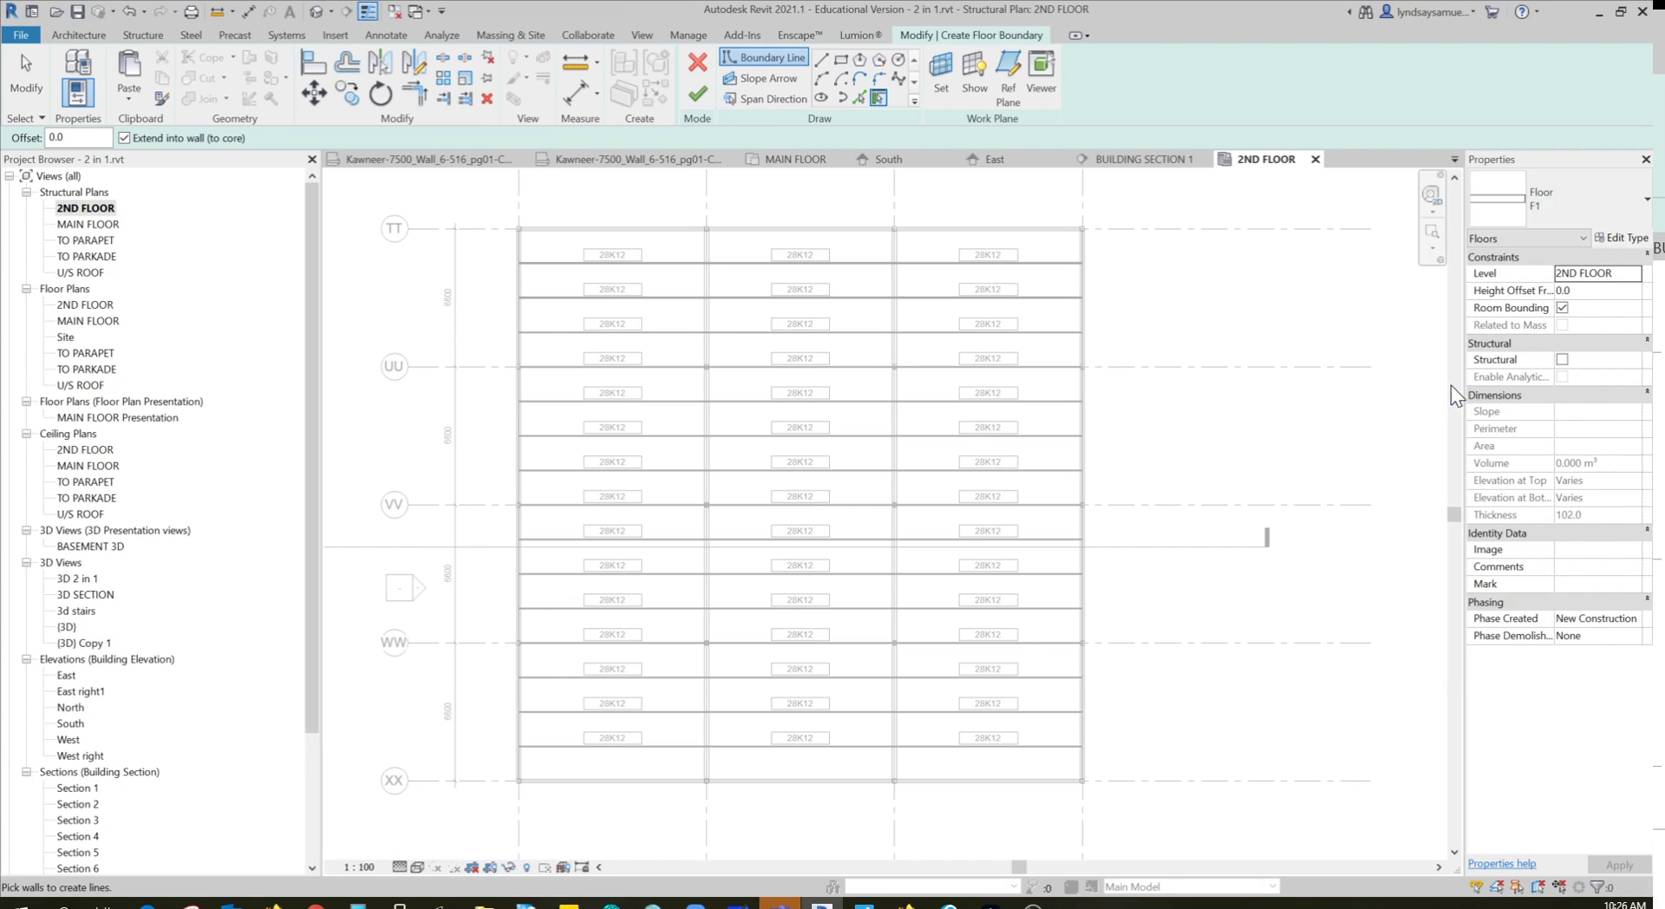
click(1625, 240)
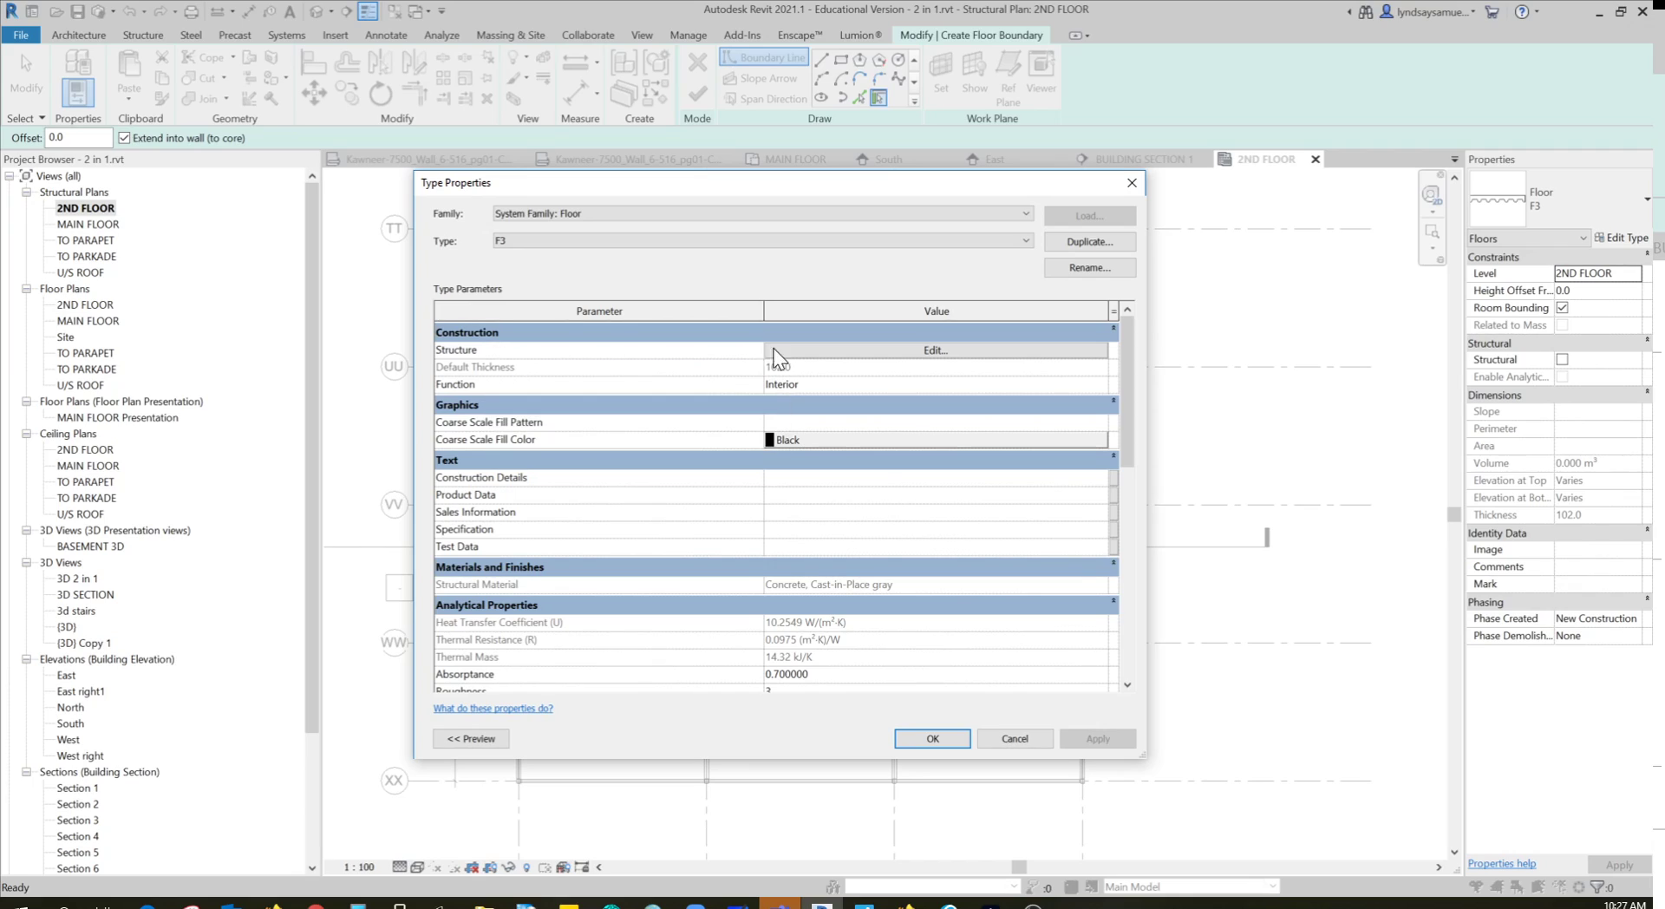
click(871, 349)
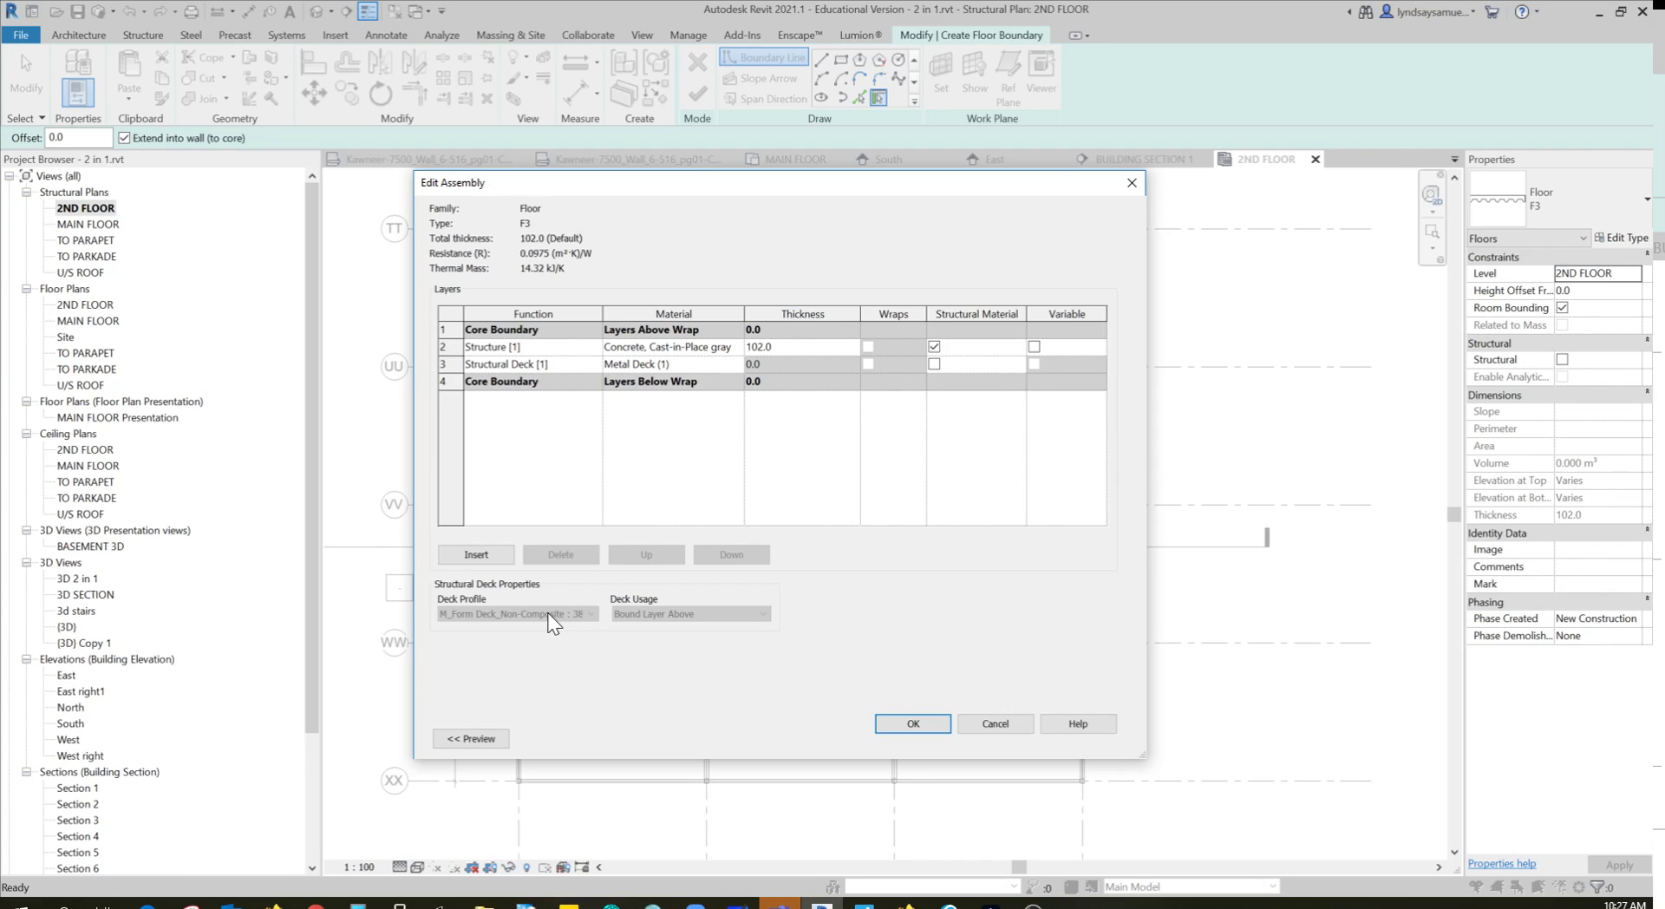
Check the deck profile choices for the structural deck layer, then cancel the dialogs and discard the floor sketch
click(629, 365)
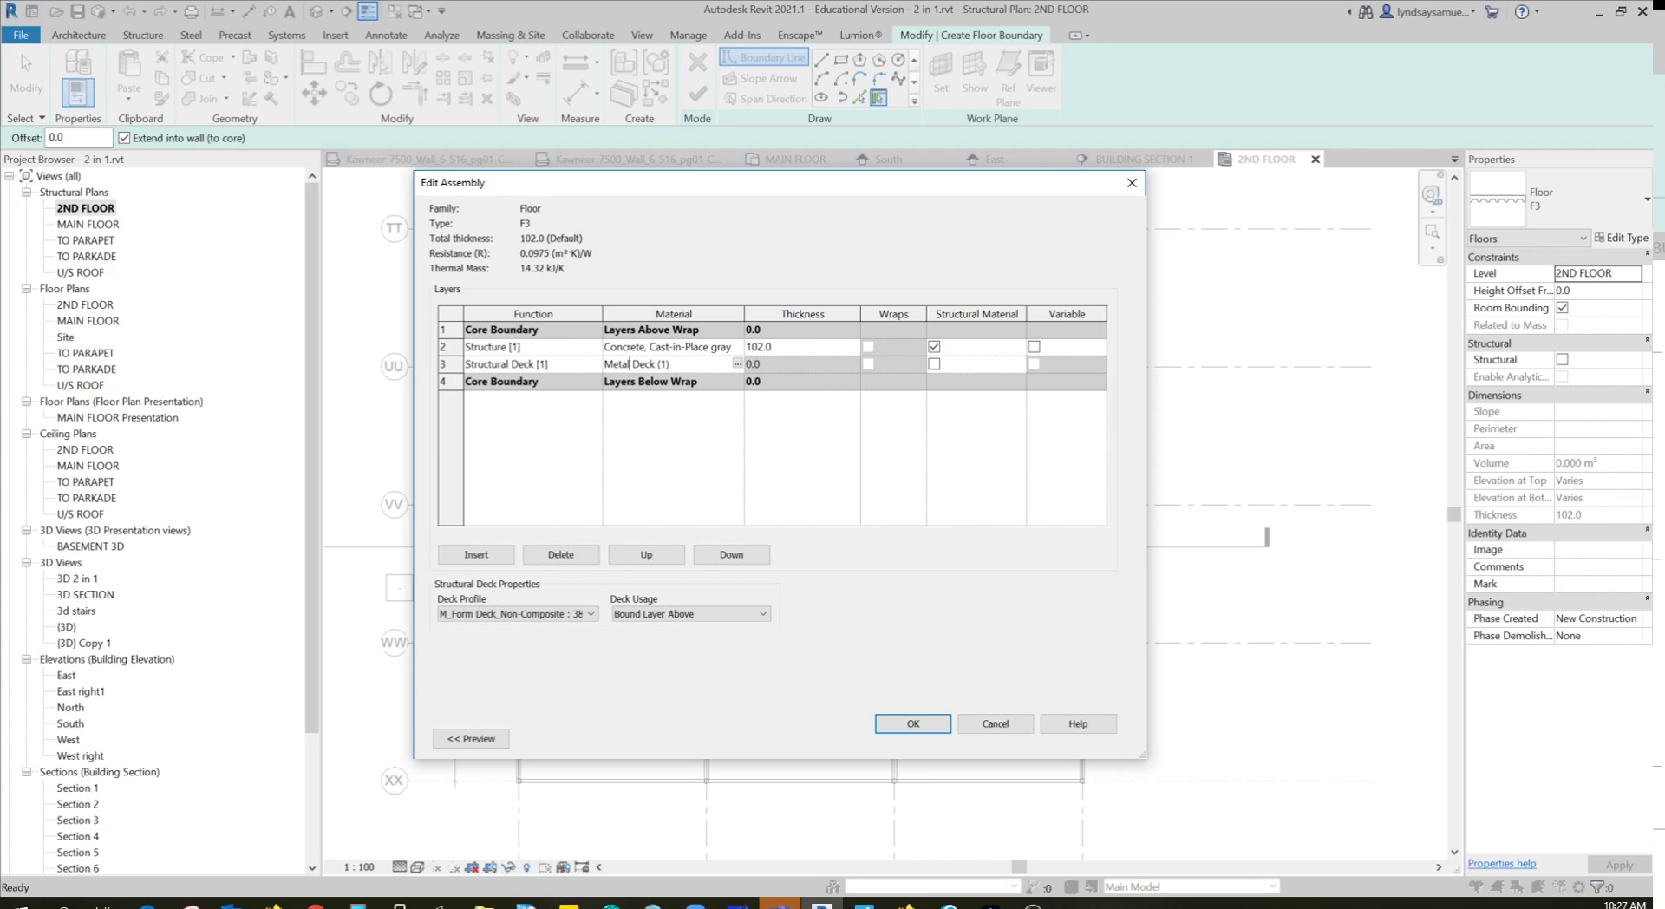
click(496, 616)
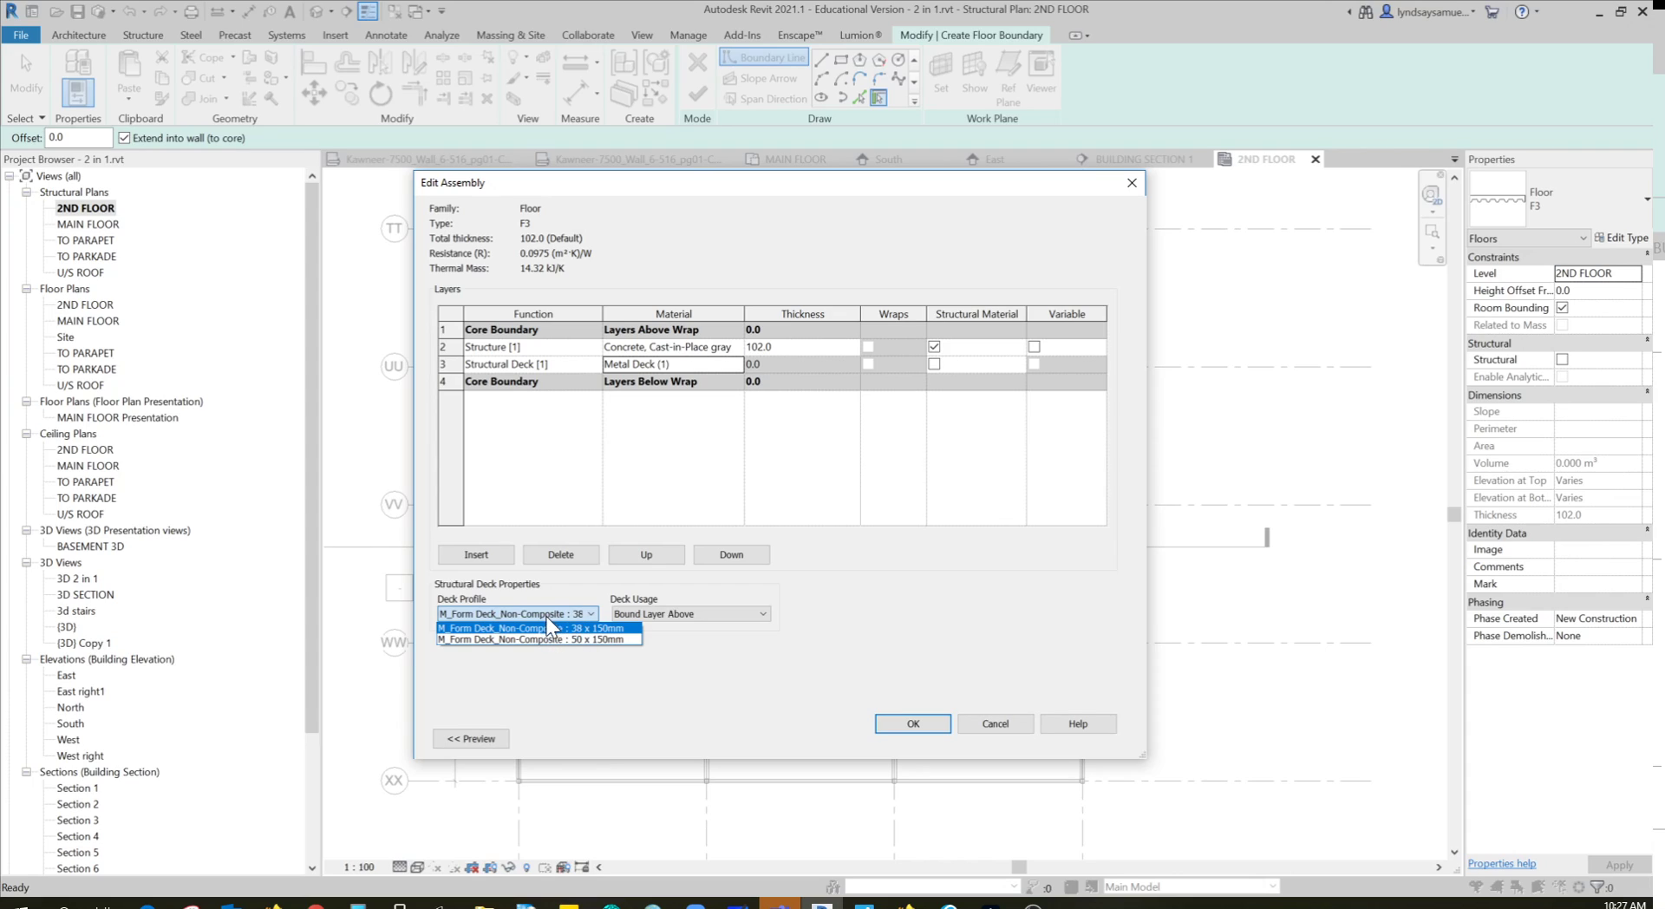
click(976, 727)
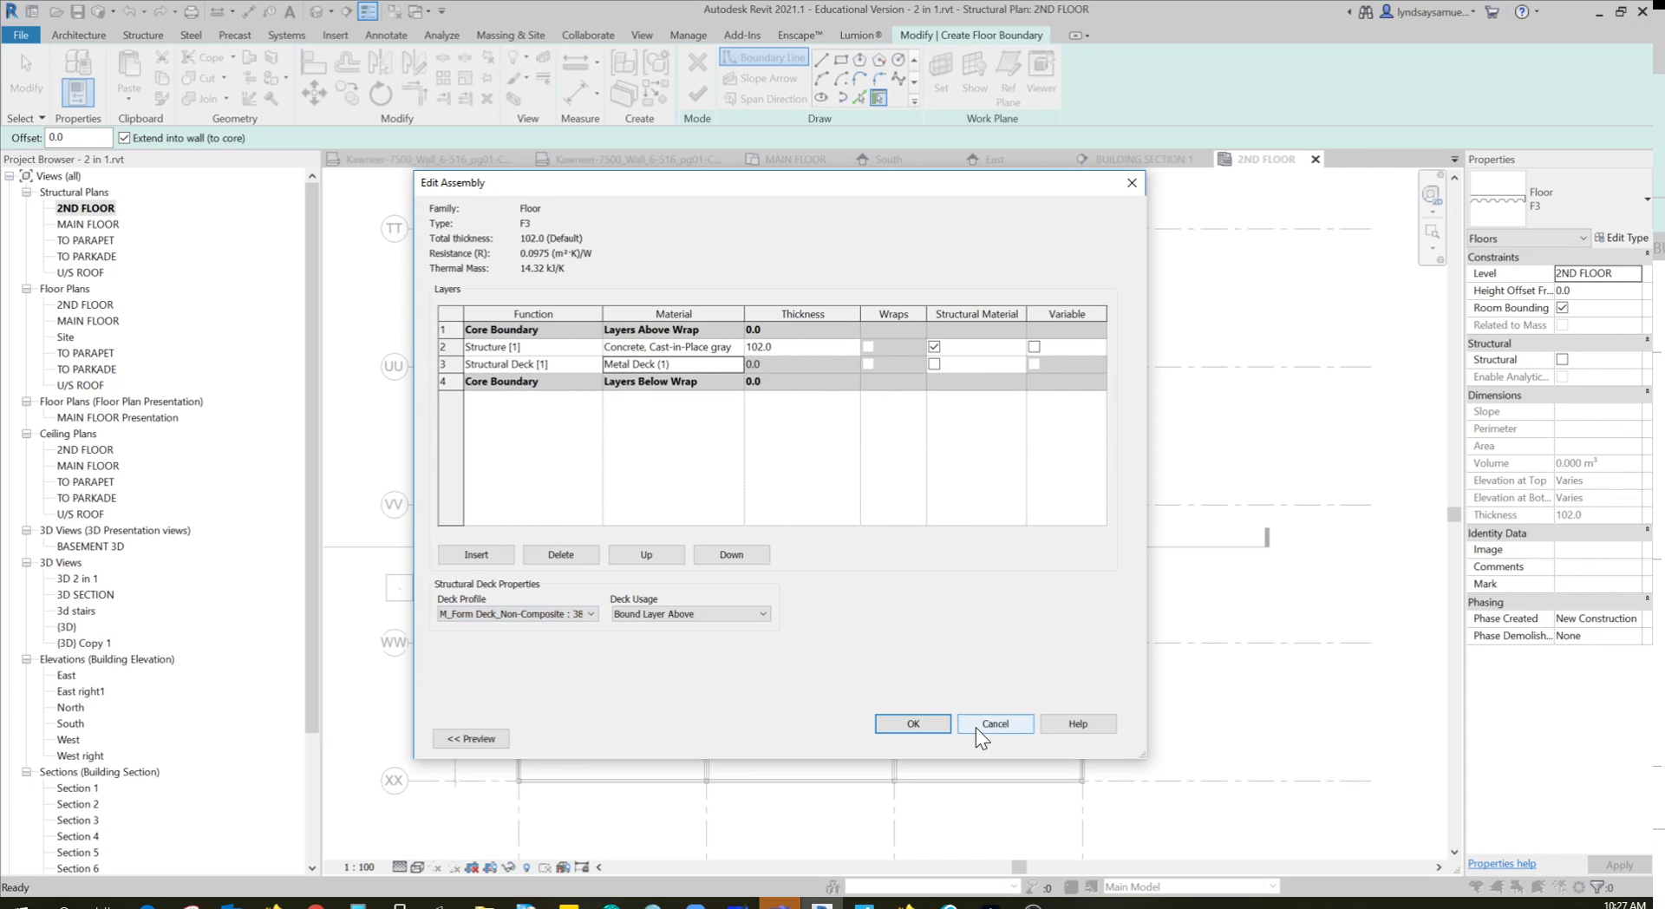
click(995, 724)
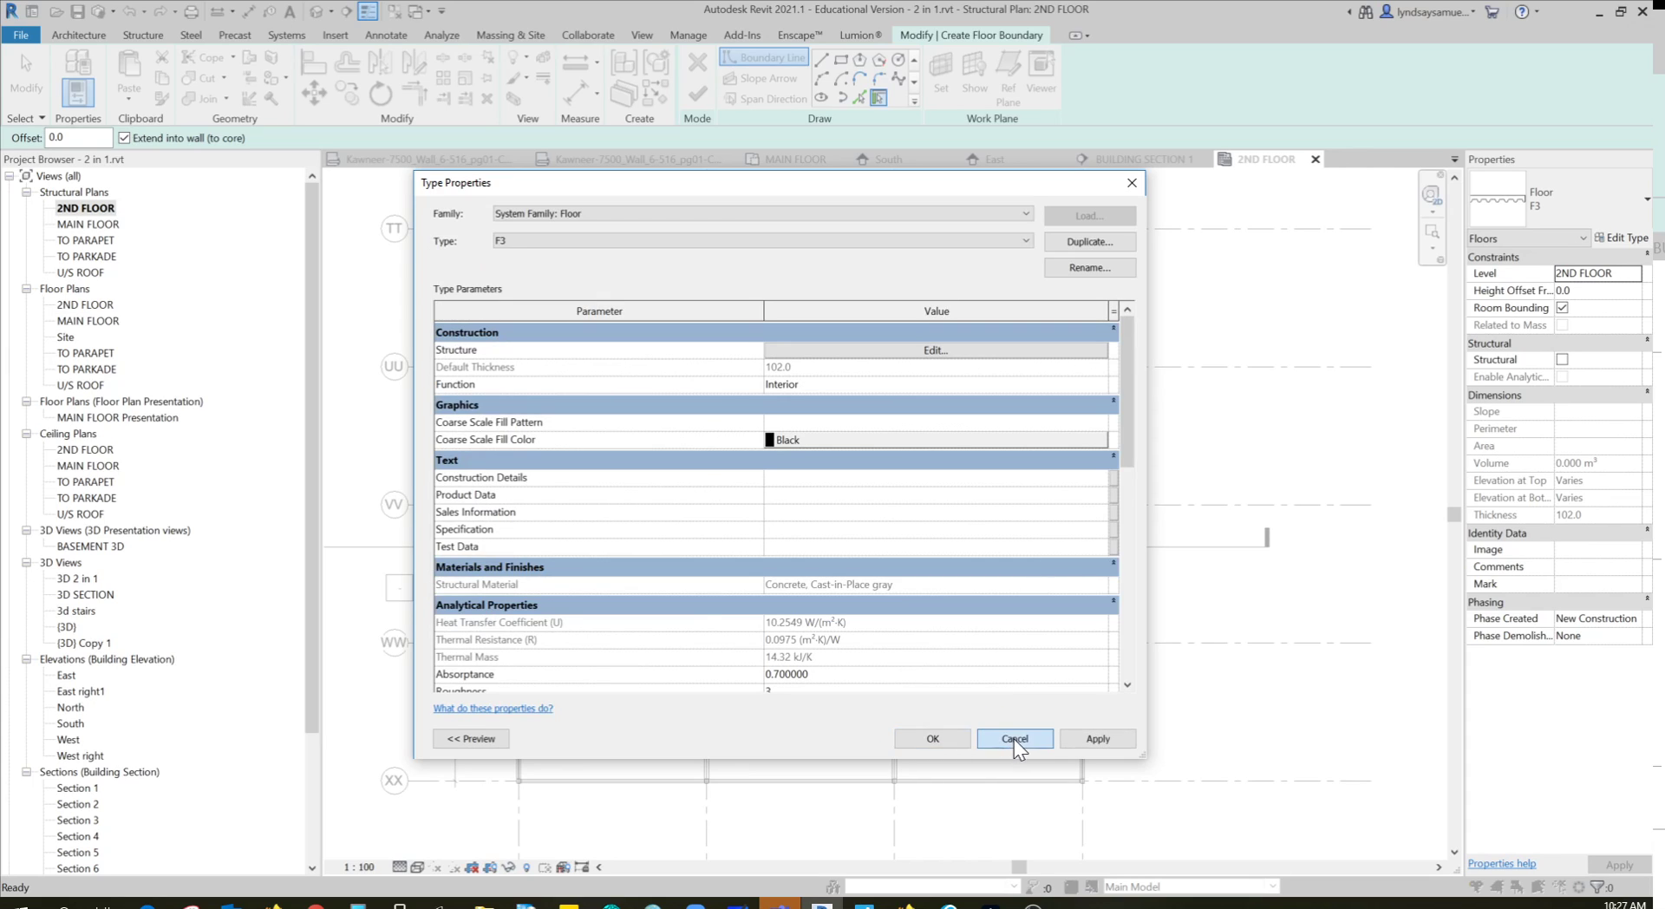
click(1012, 738)
click(697, 61)
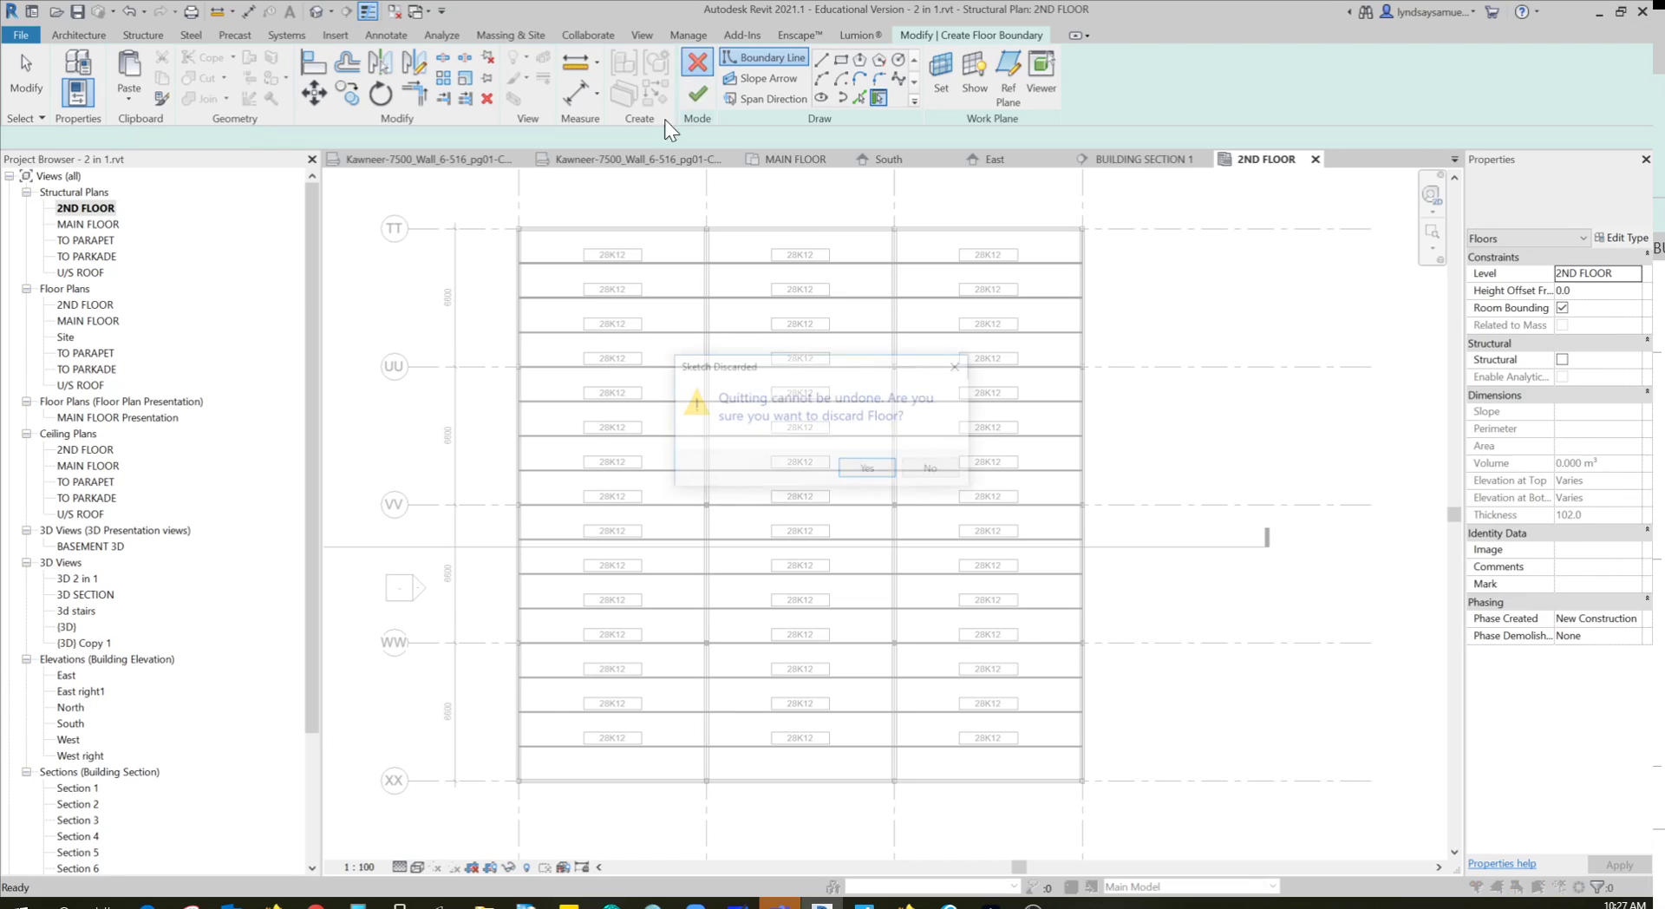
click(866, 468)
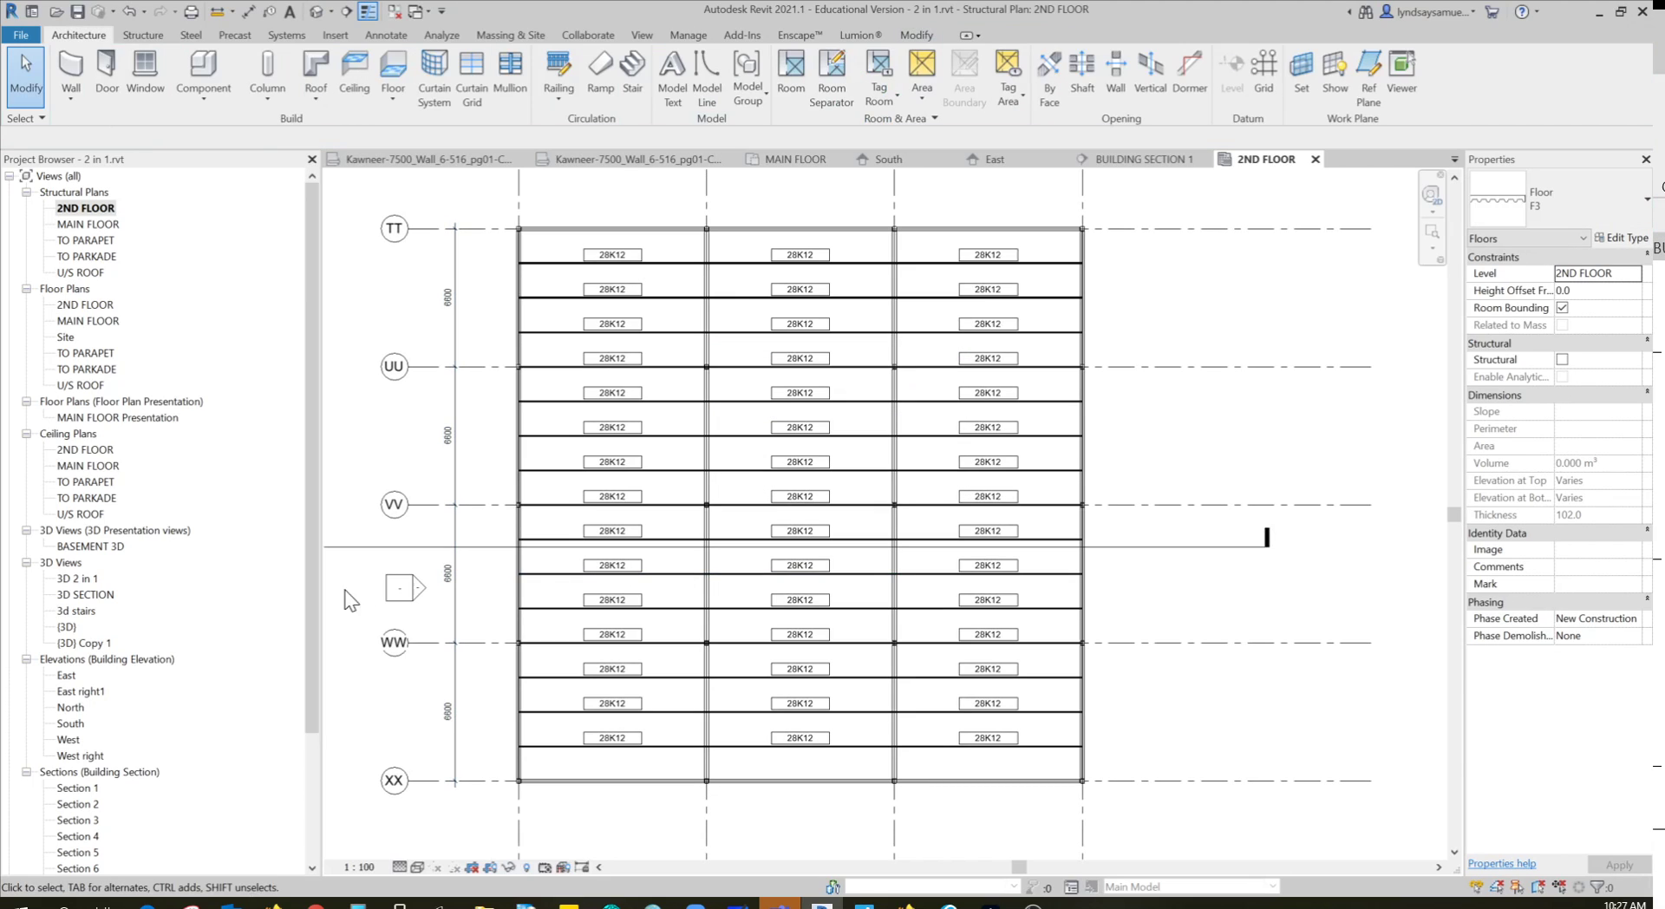
Locate the M_Form Deck_Non-Composite profile among the project's families, widening the drawing area and collapsing the annotation symbols
drag(313, 555, 223, 674)
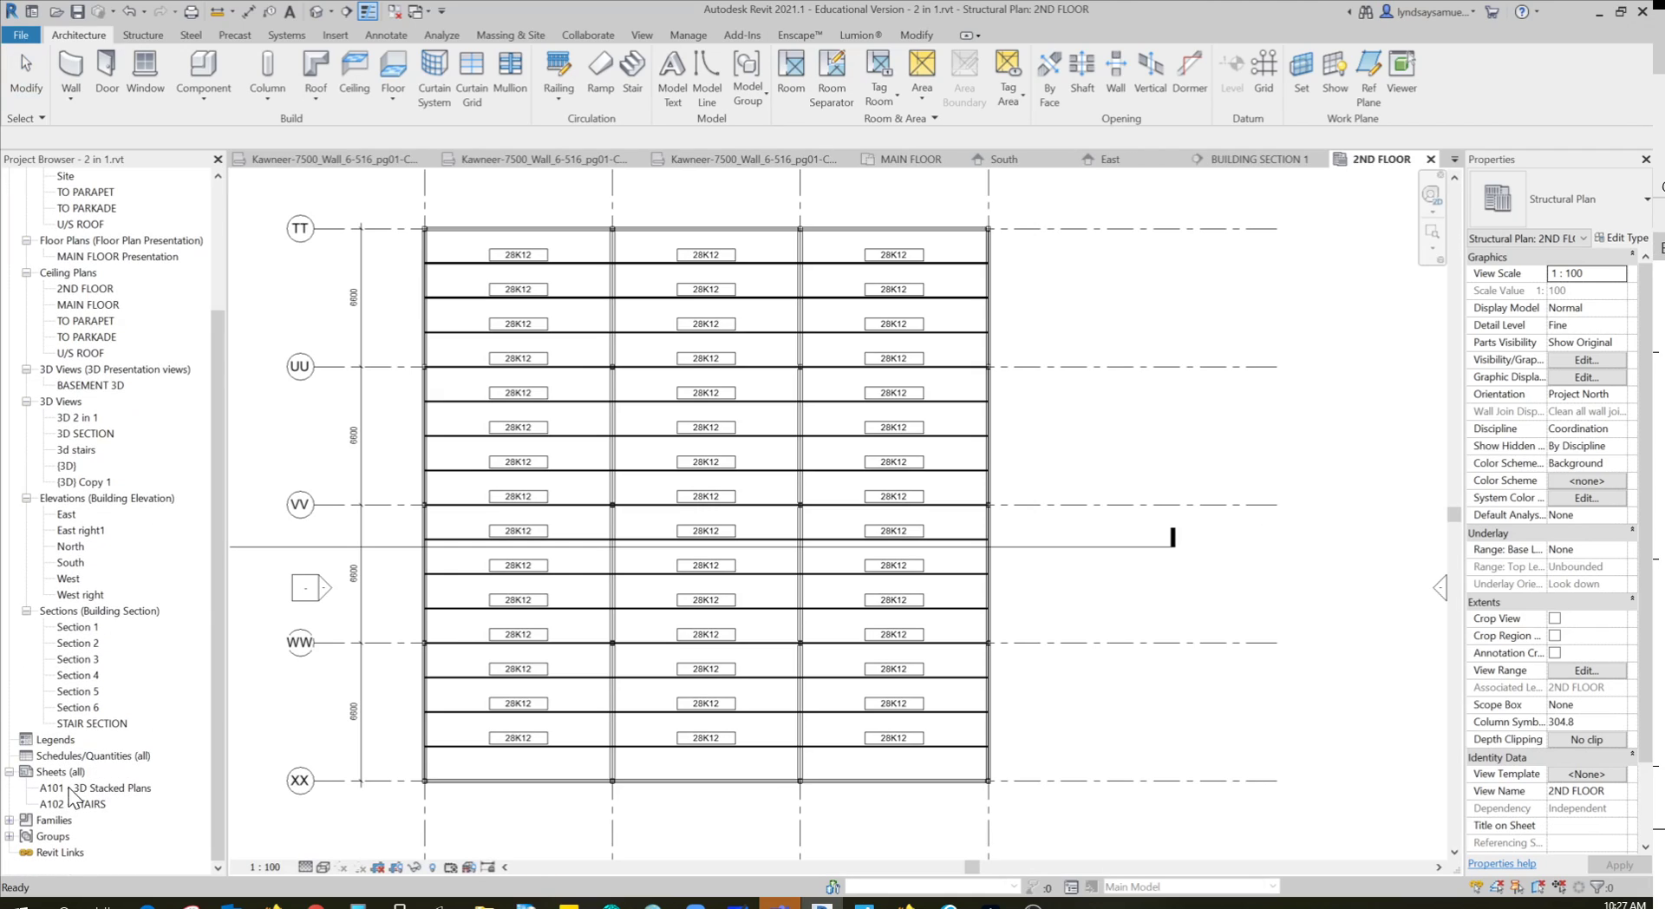
click(13, 818)
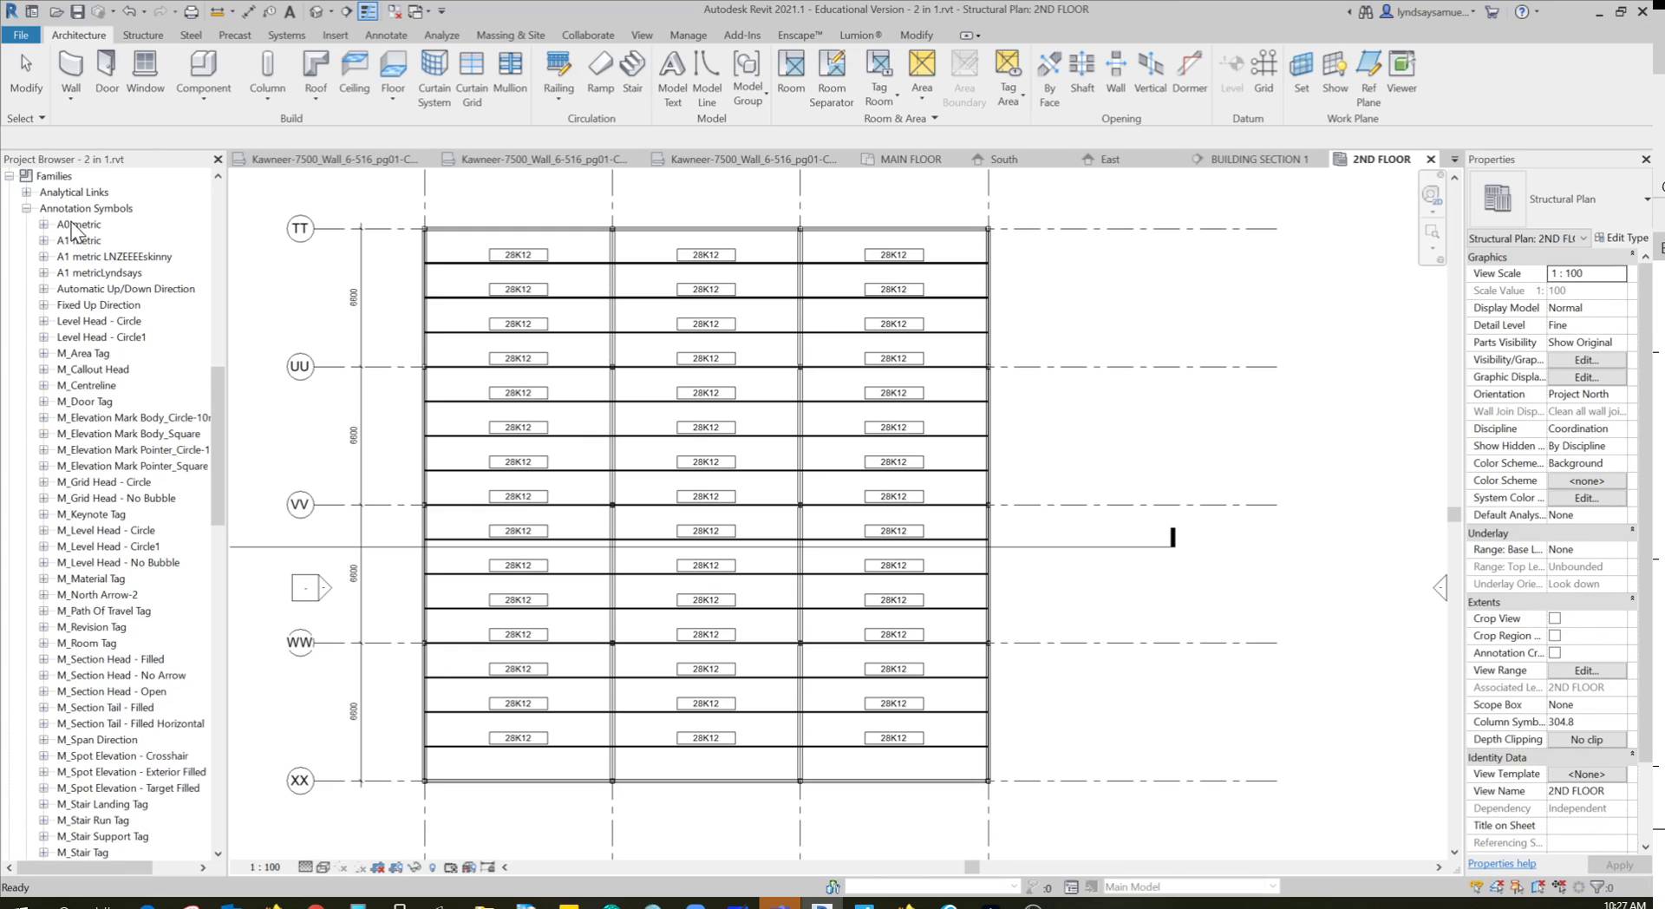
scroll(123, 523, down, 3)
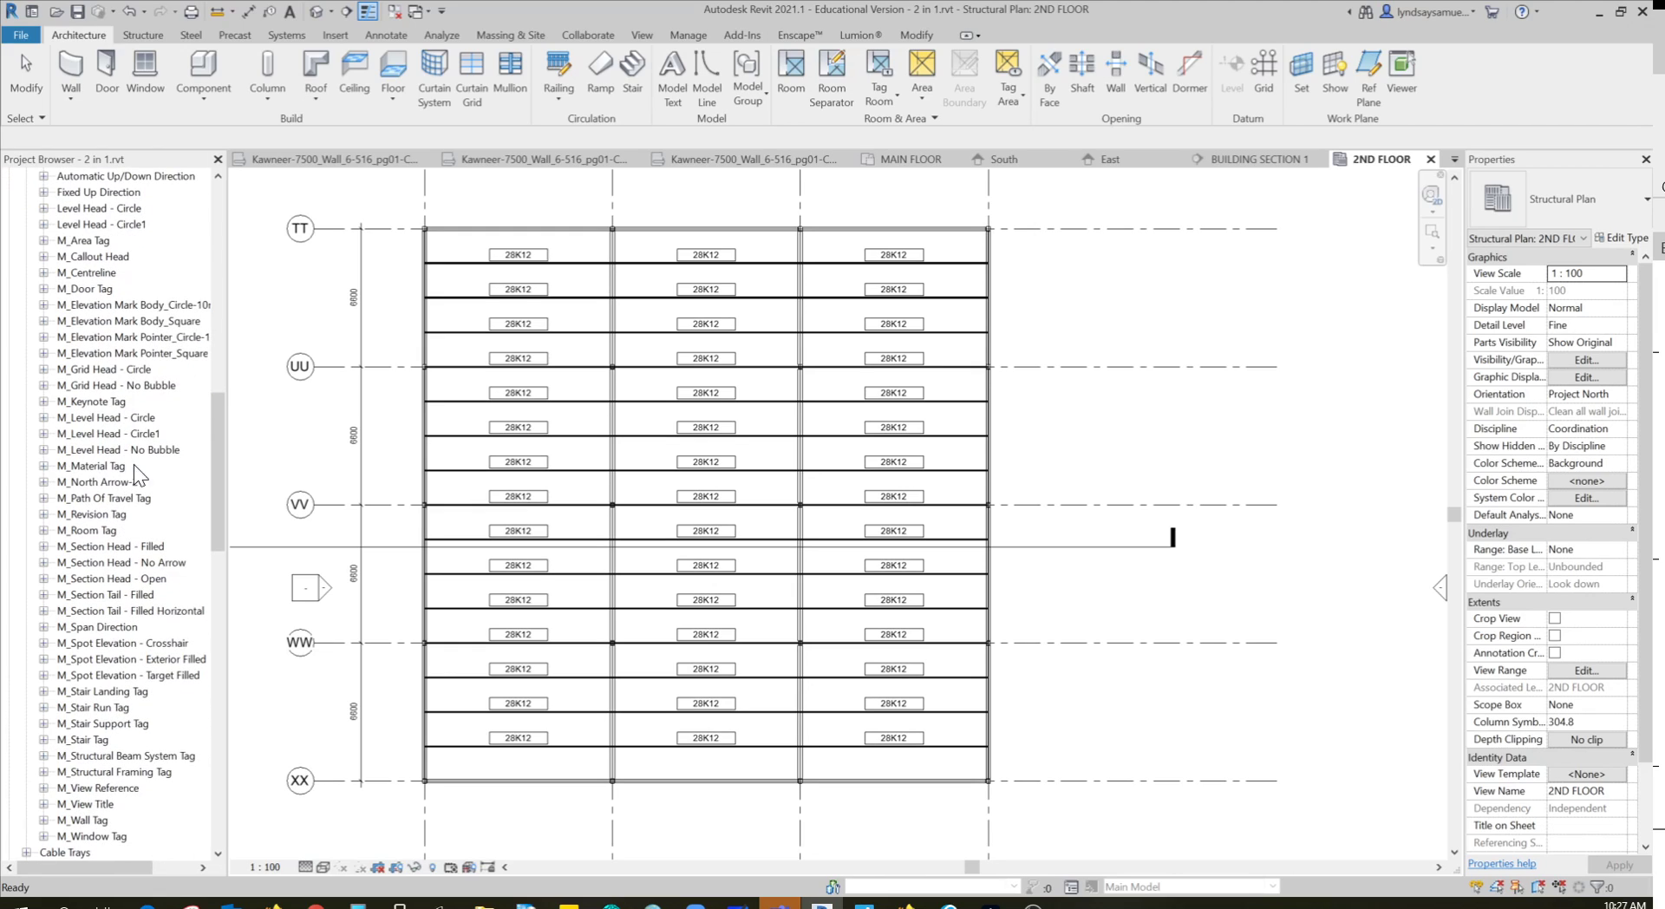
scroll(52, 283, up, 5)
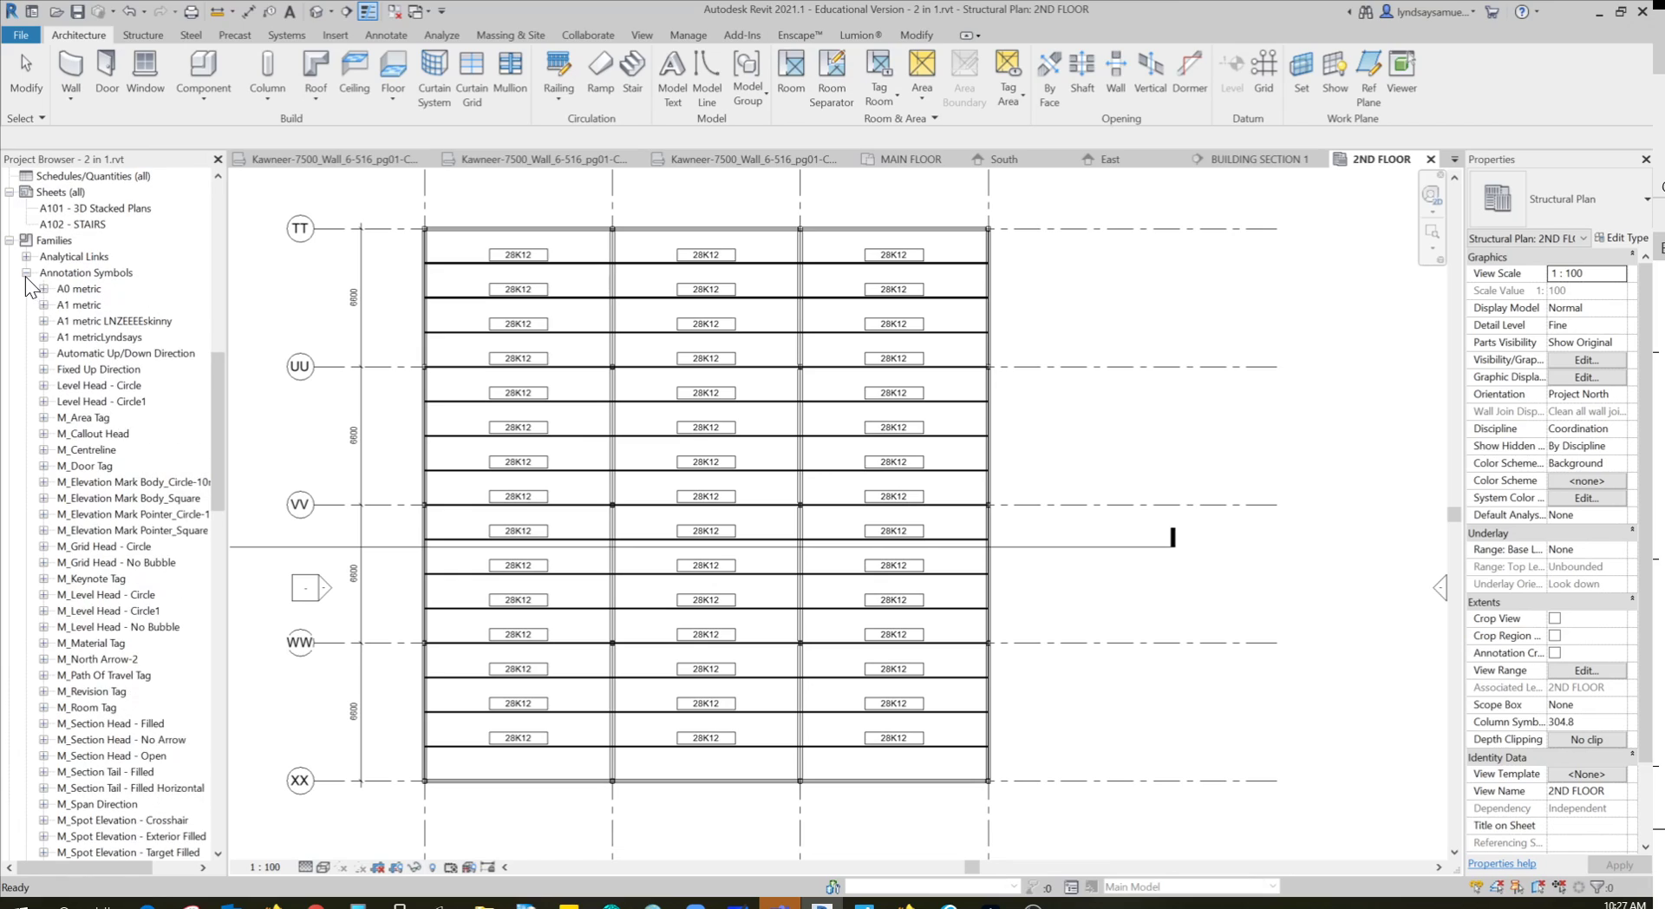
click(27, 273)
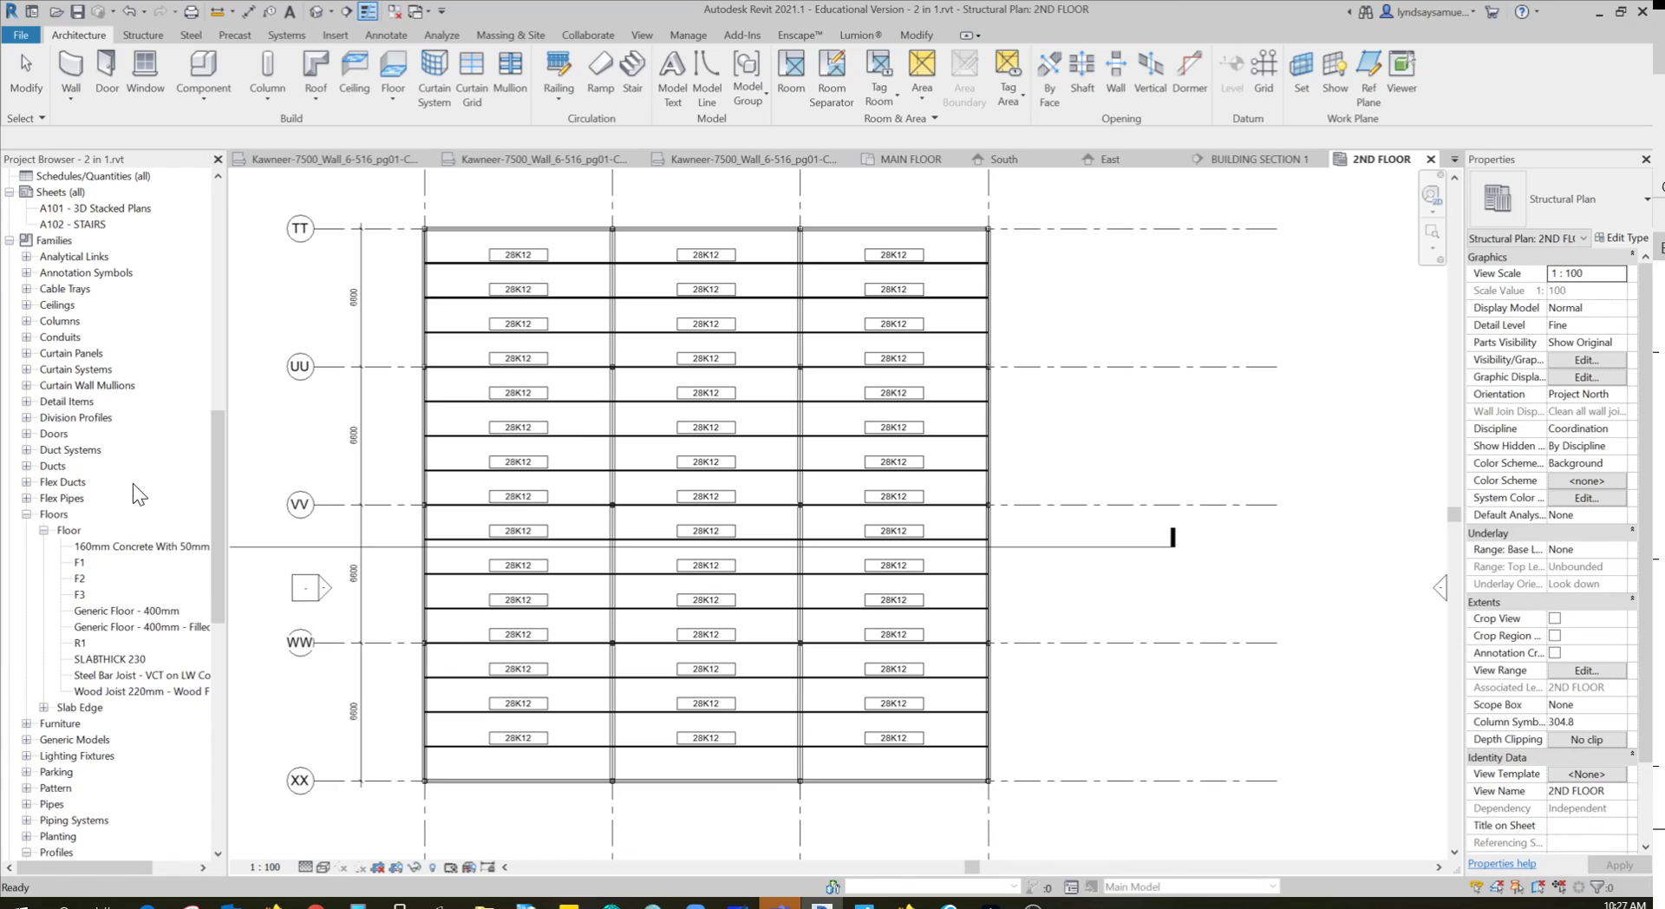
scroll(149, 520, down, 5)
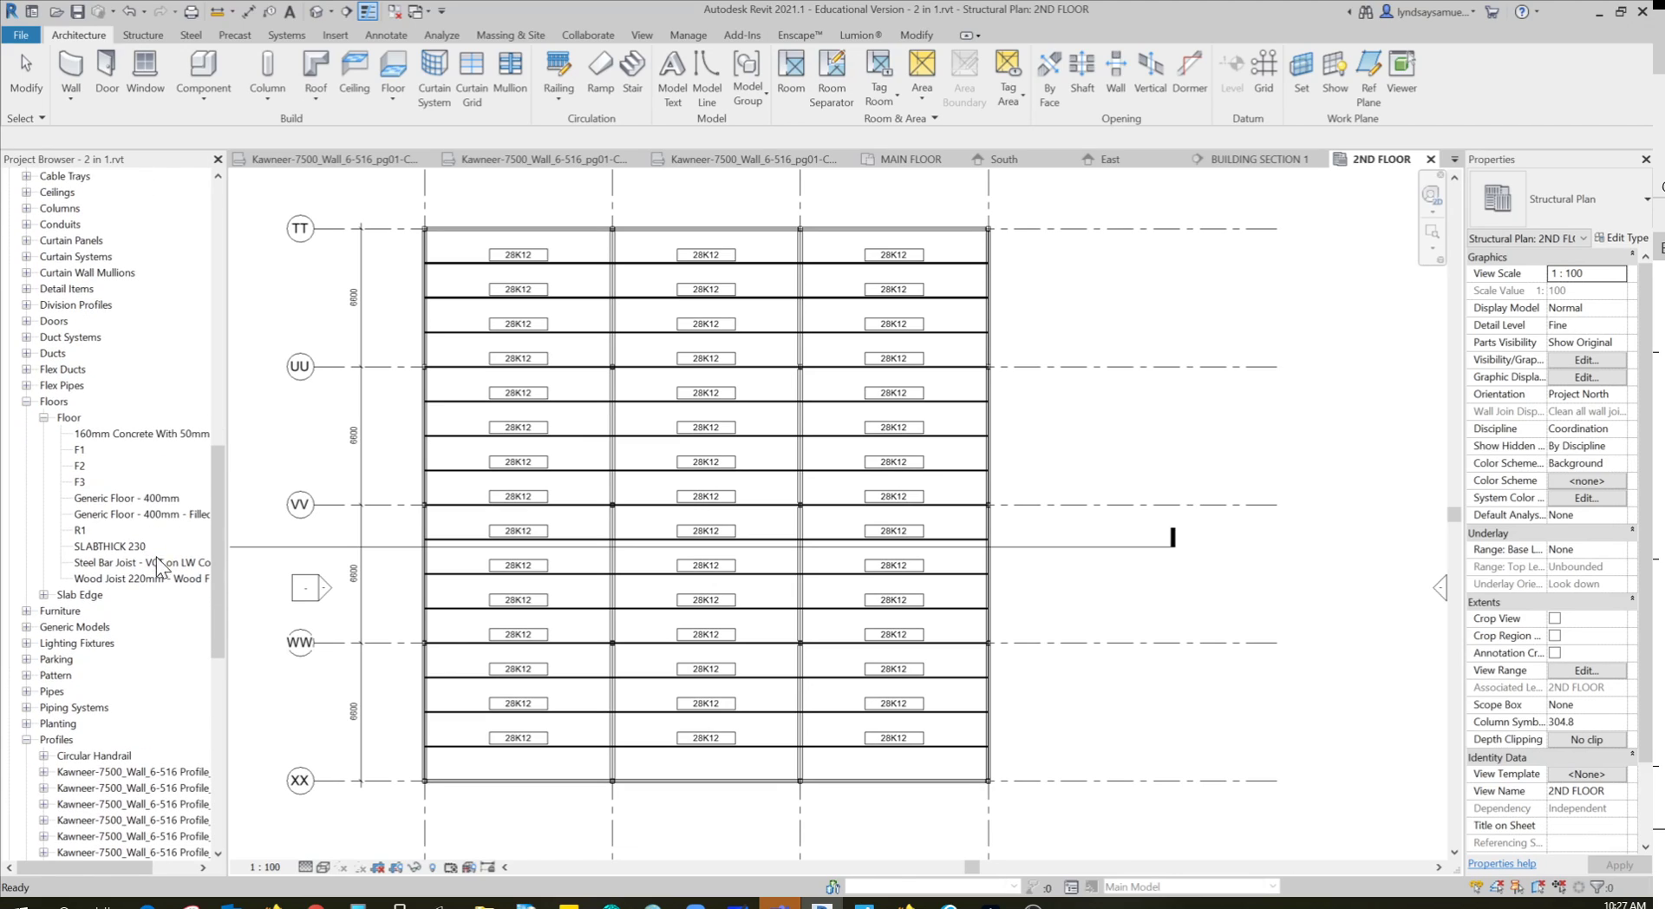
scroll(142, 555, down, 4)
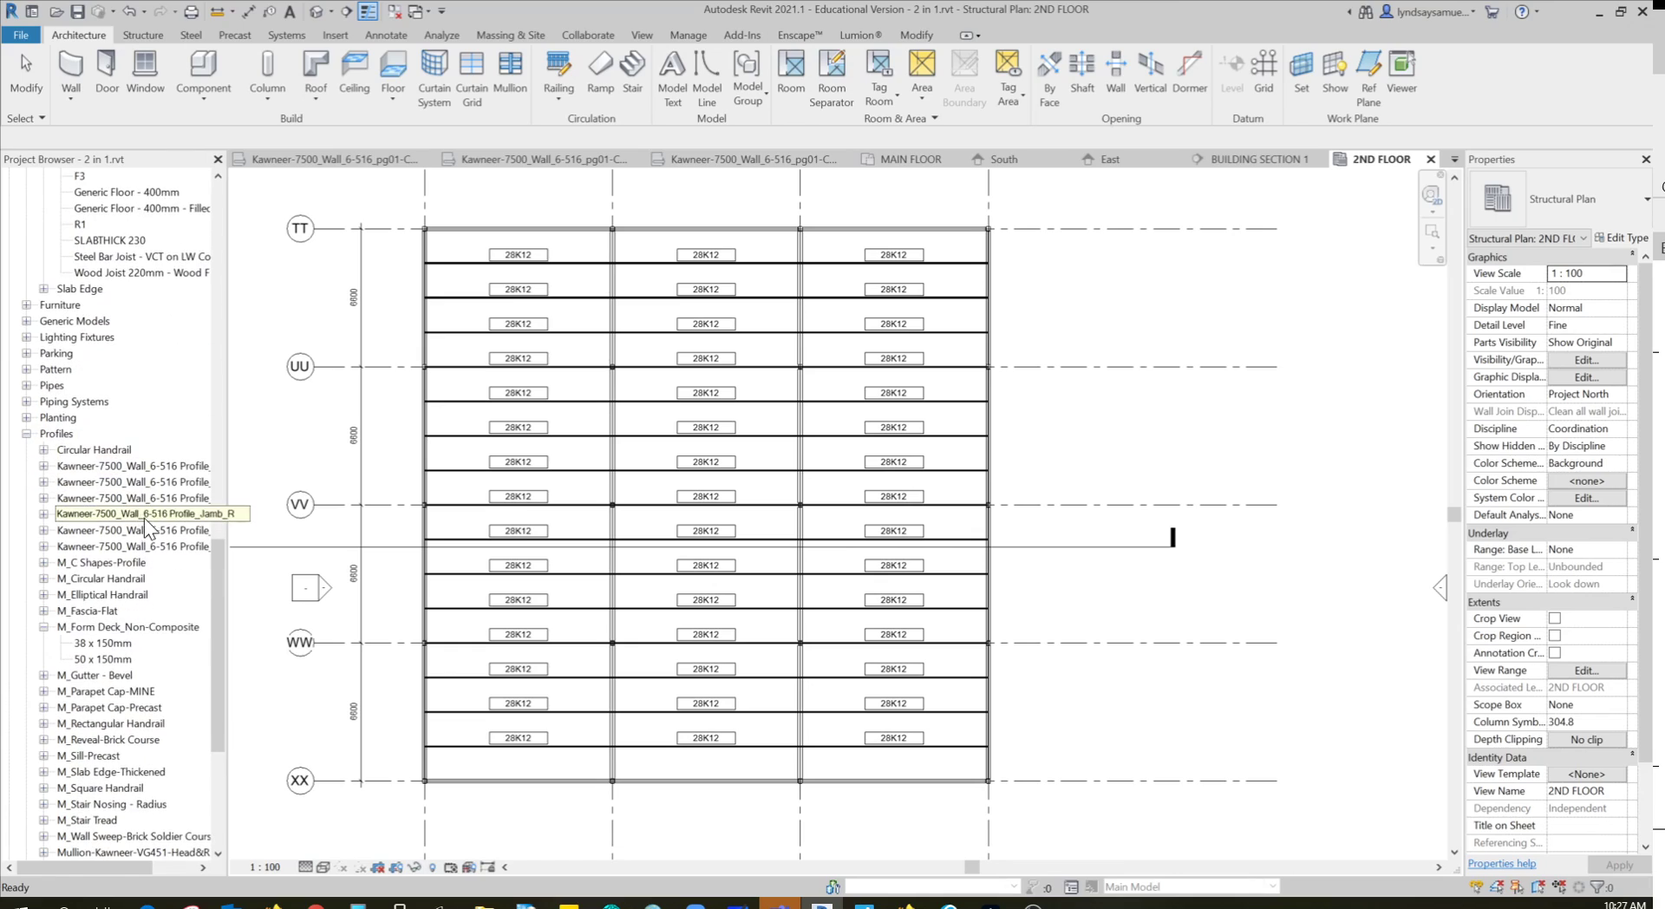
click(73, 628)
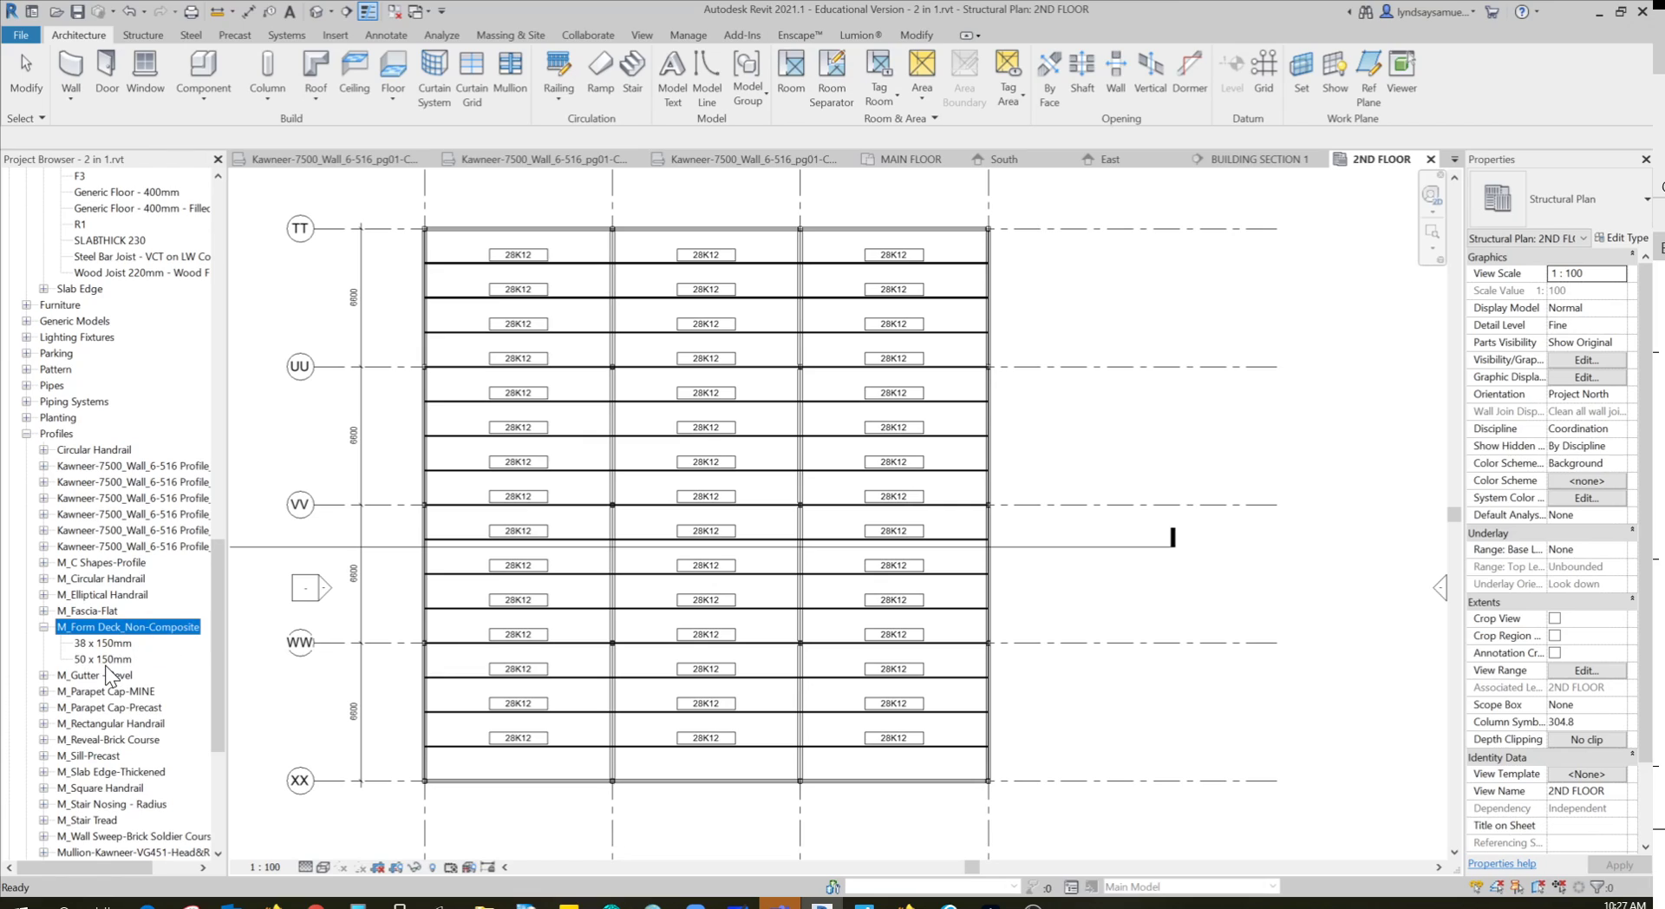
Inspect the type properties of the 38 x 150mm form deck profile, checking its hr dimension, and close them
click(101, 658)
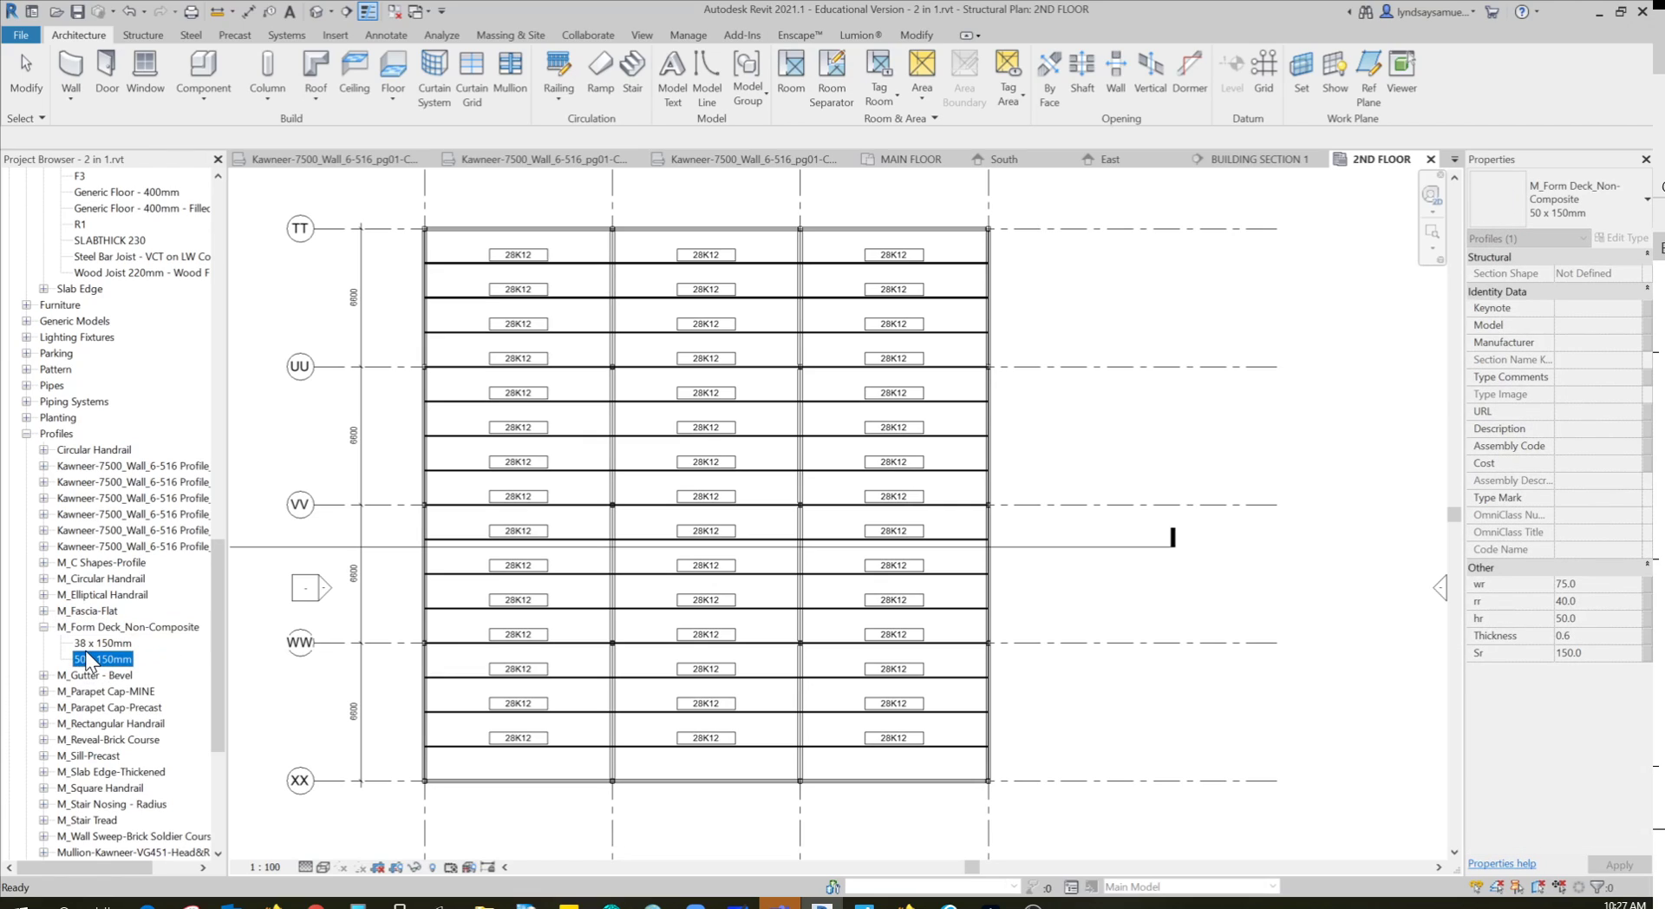
right_click(91, 661)
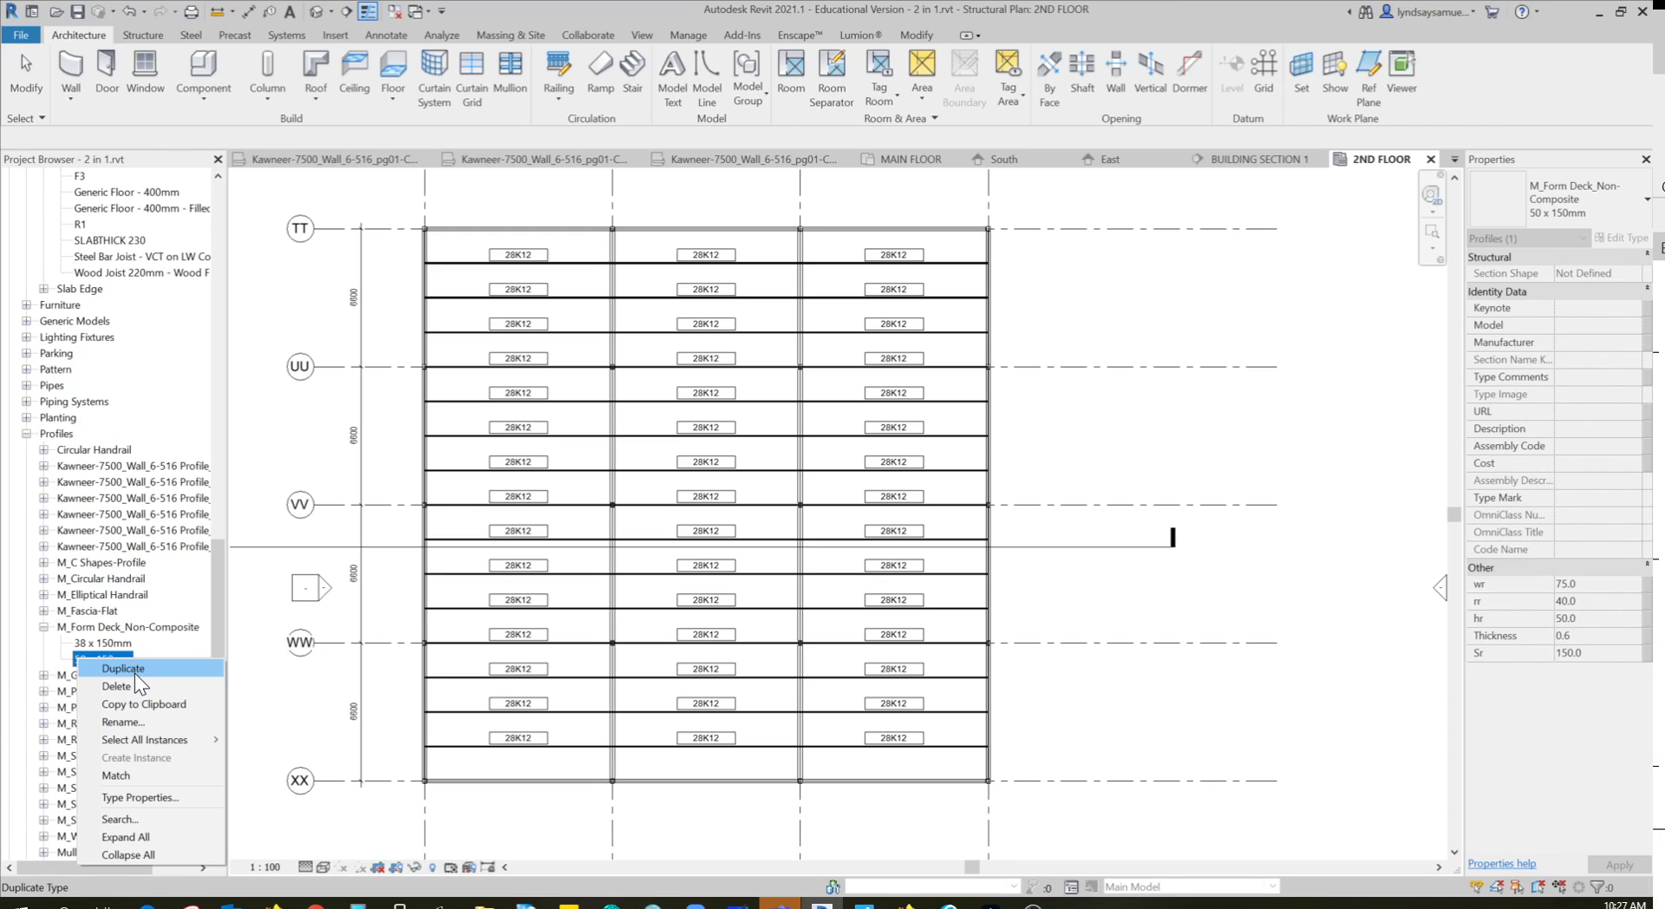
click(110, 643)
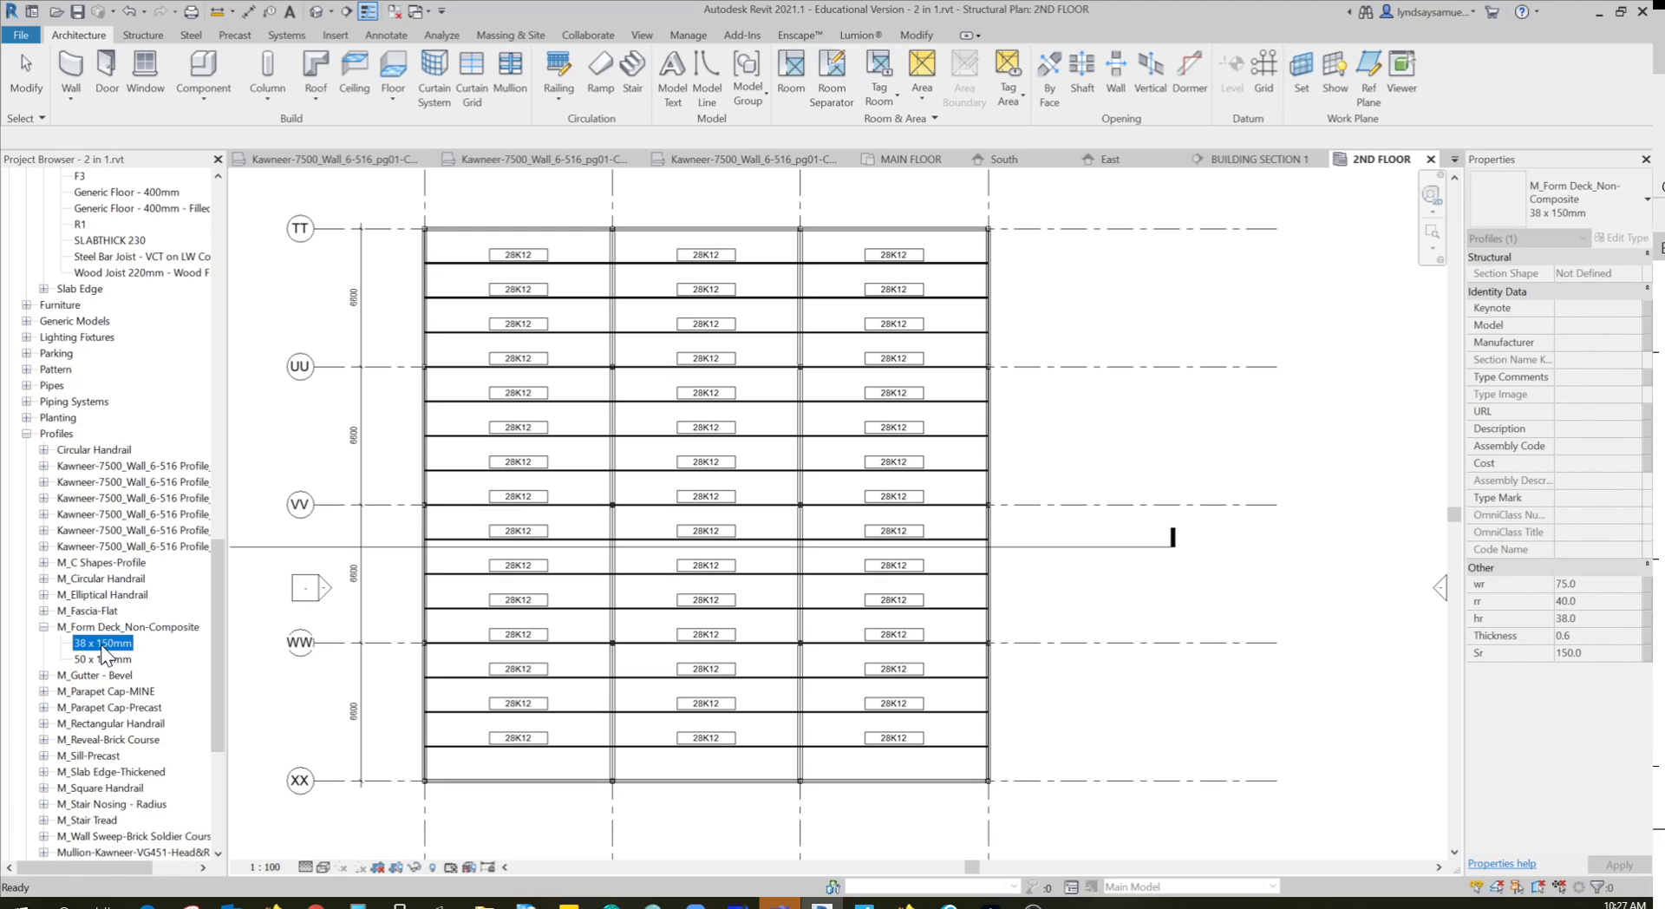
right_click(99, 638)
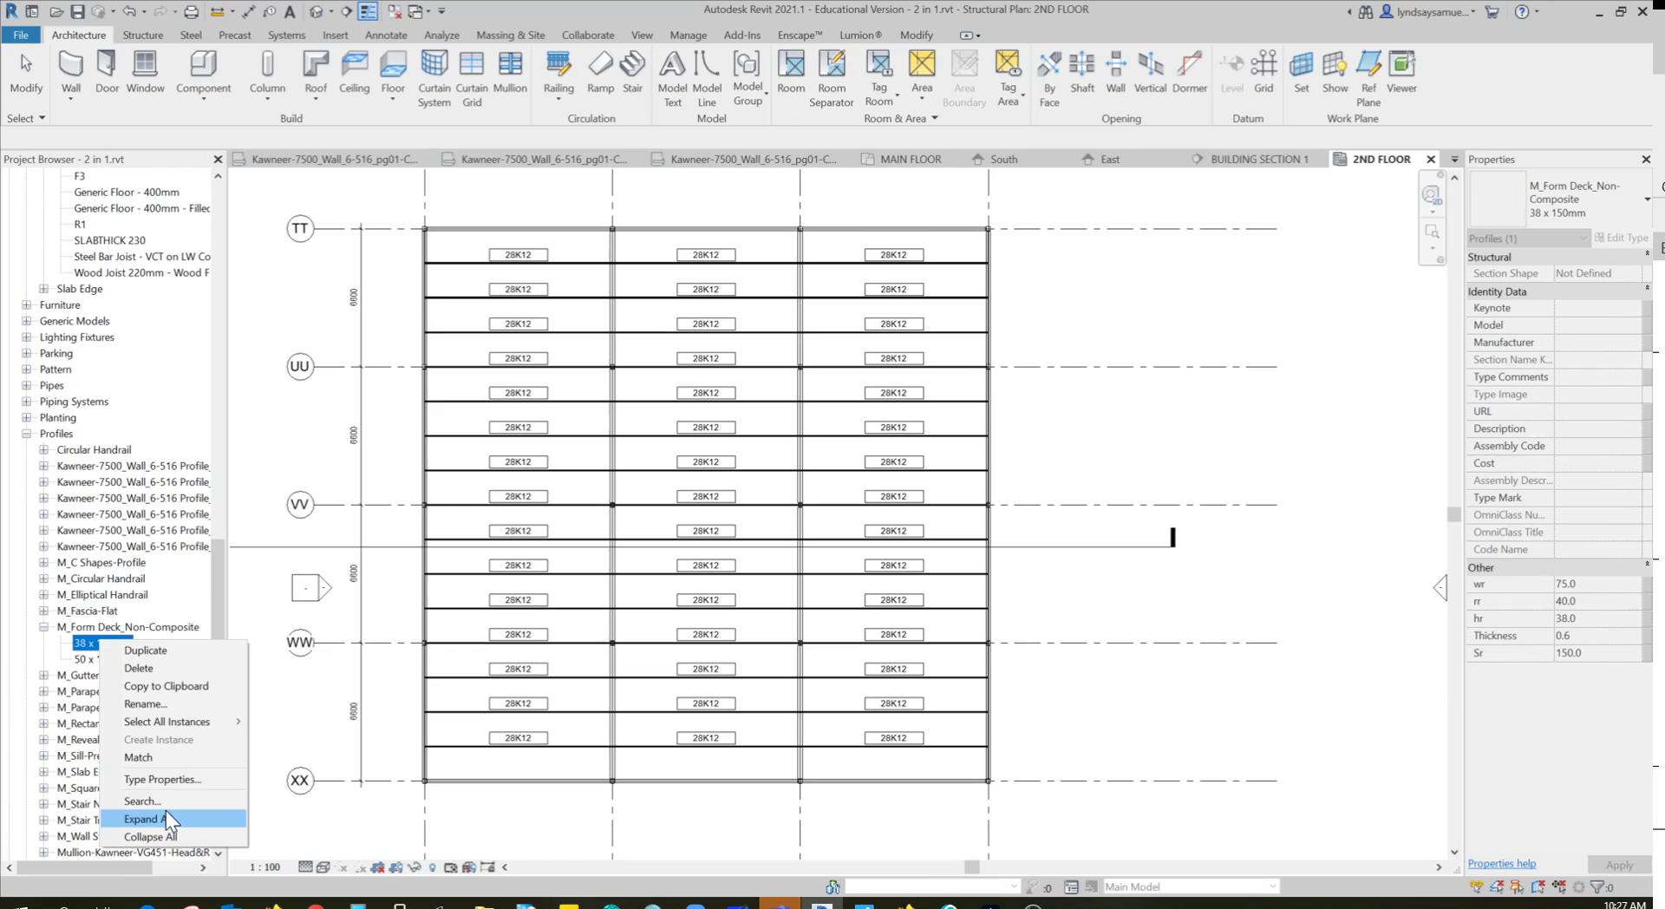
click(165, 776)
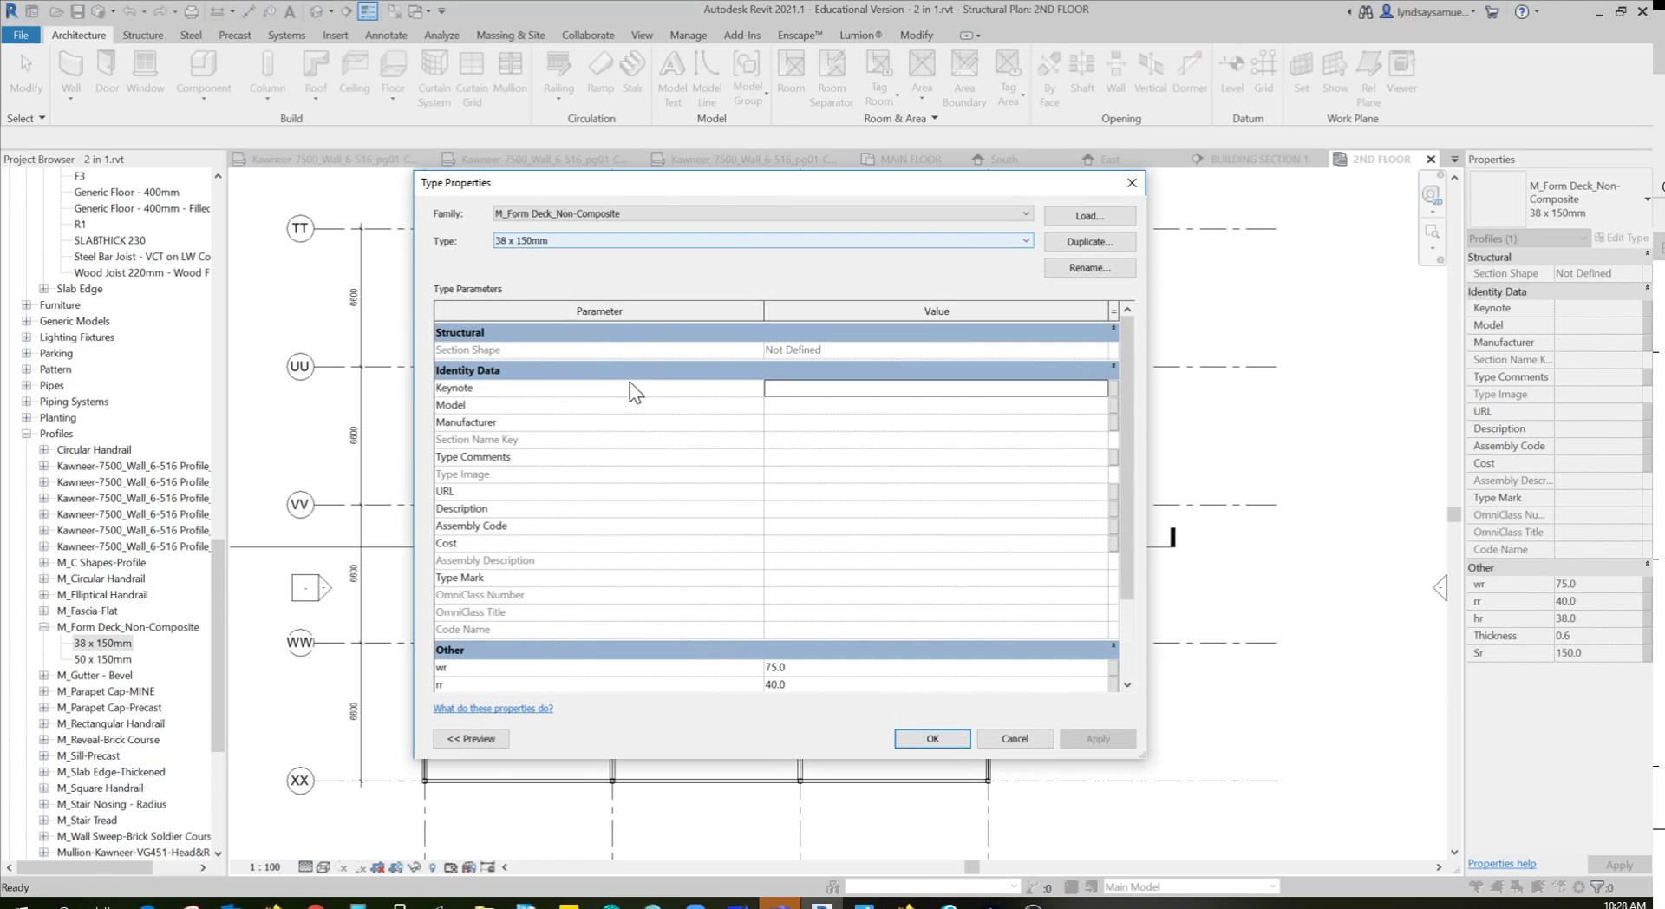
drag(1124, 493, 1123, 609)
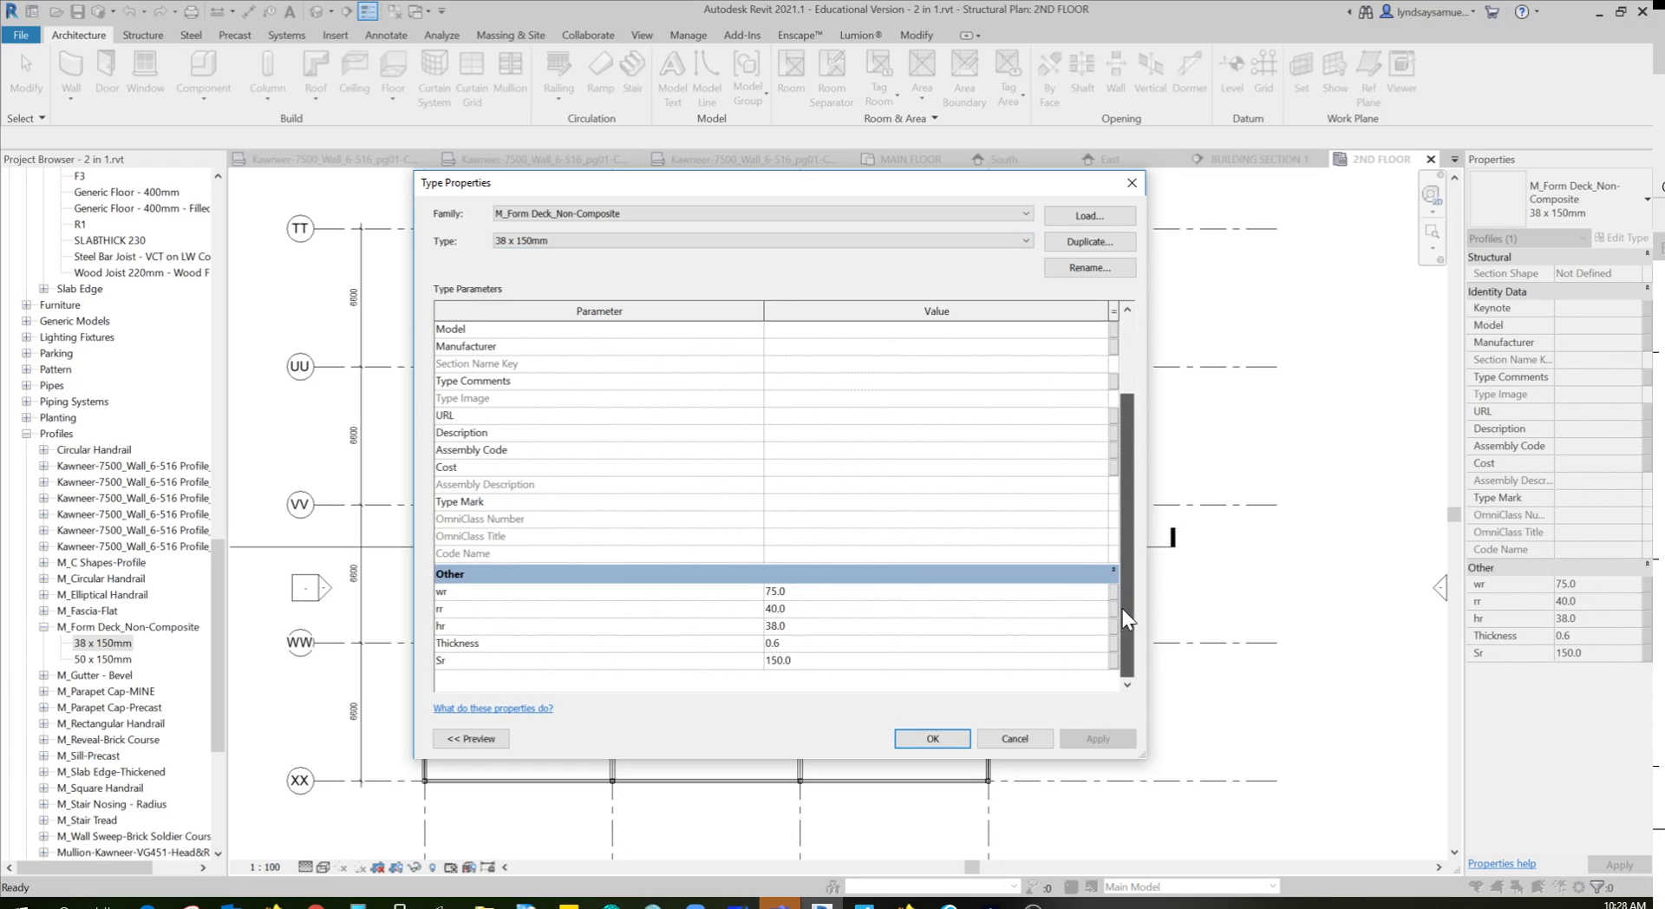
click(837, 626)
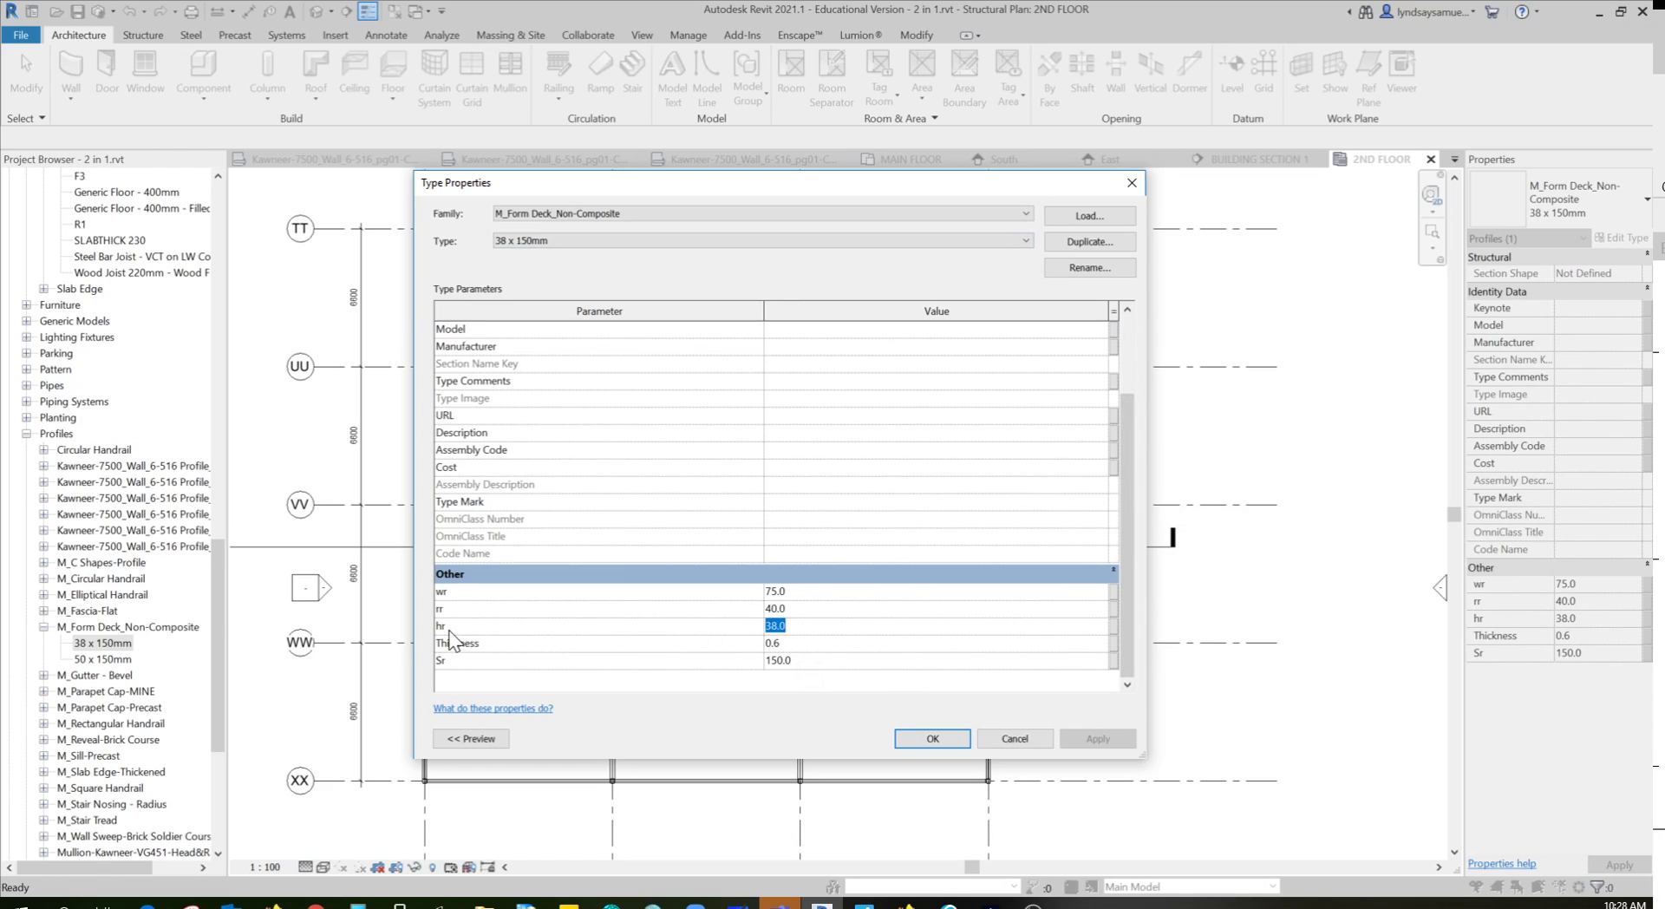
click(930, 741)
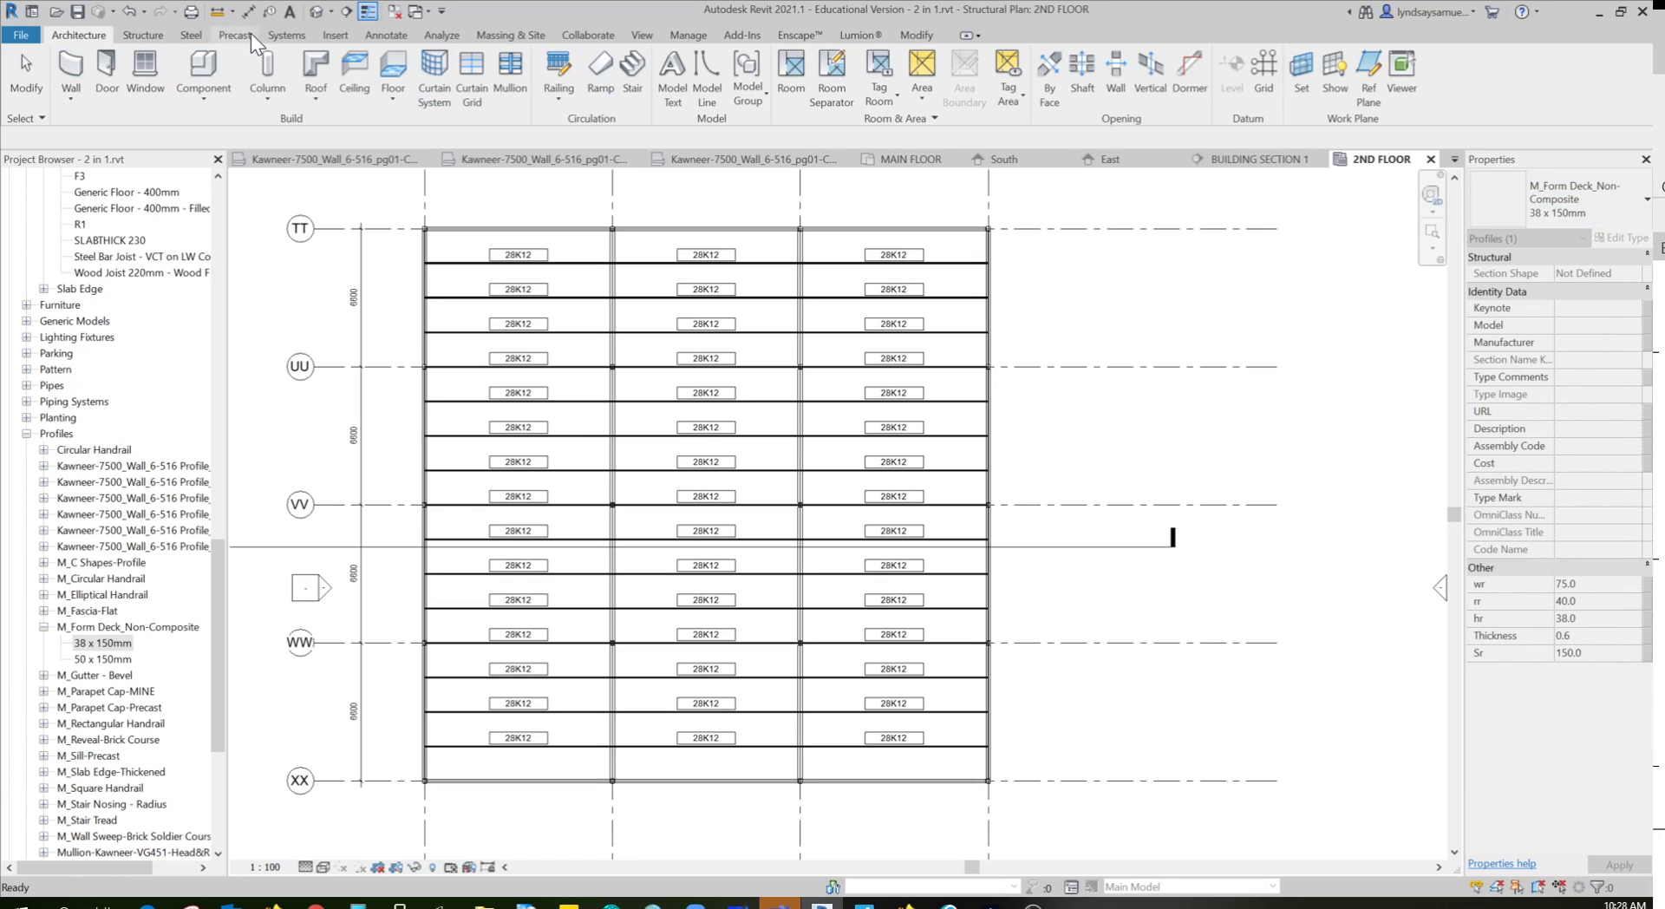
Start a new floor boundary sketch on the 2ND FLOOR level using floor type F3
click(378, 69)
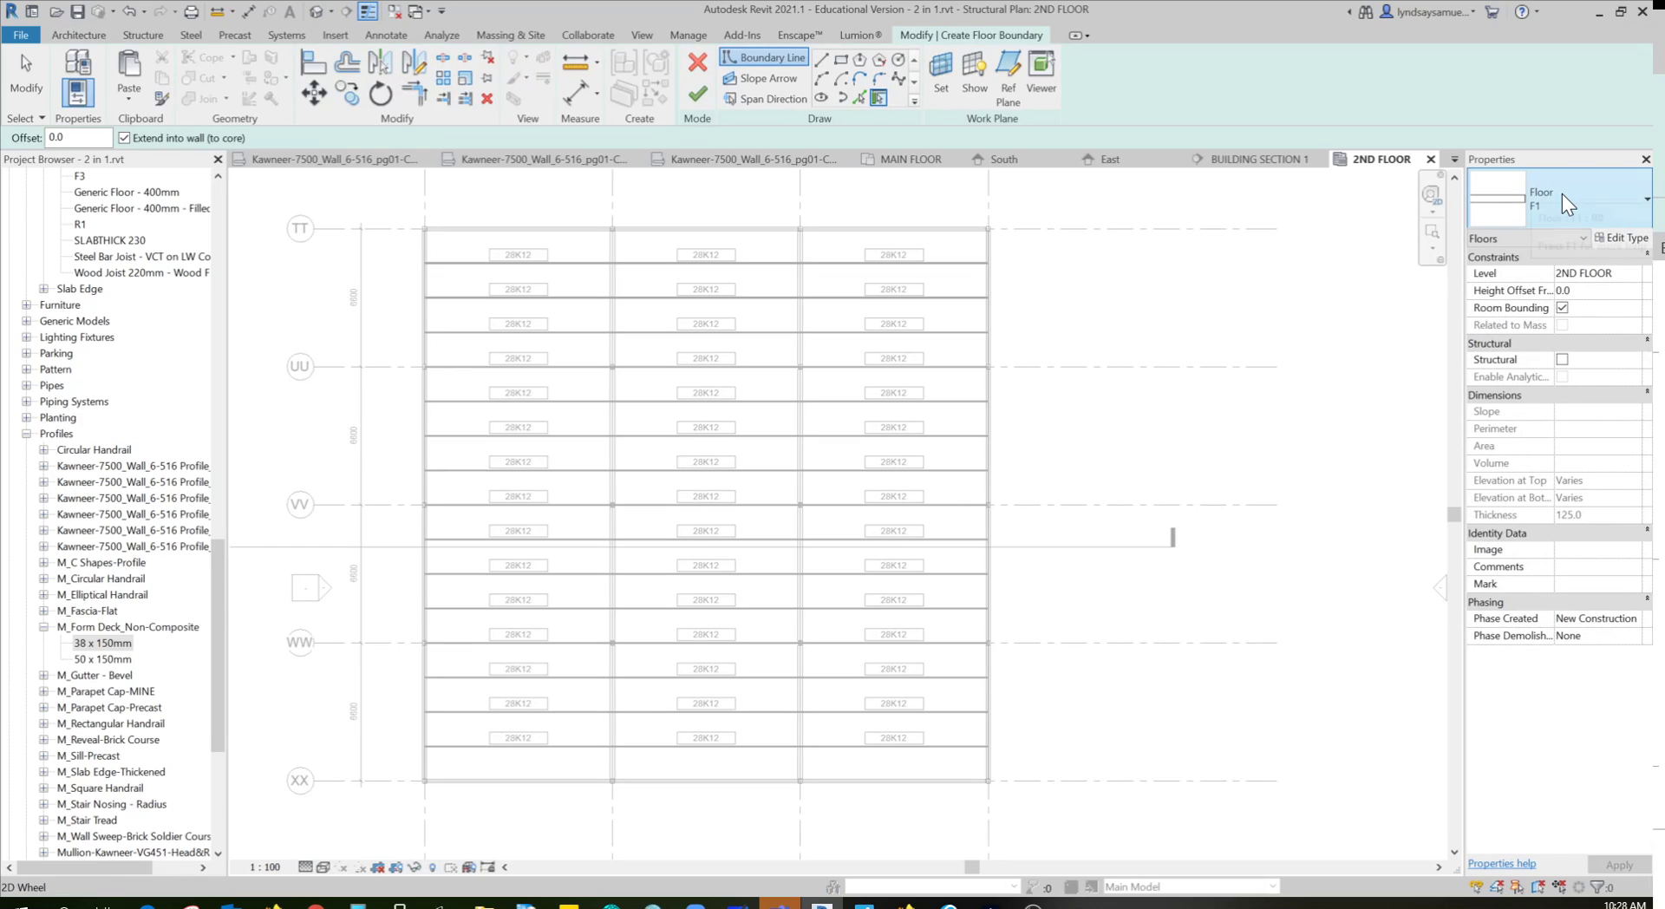
click(1567, 204)
click(1489, 385)
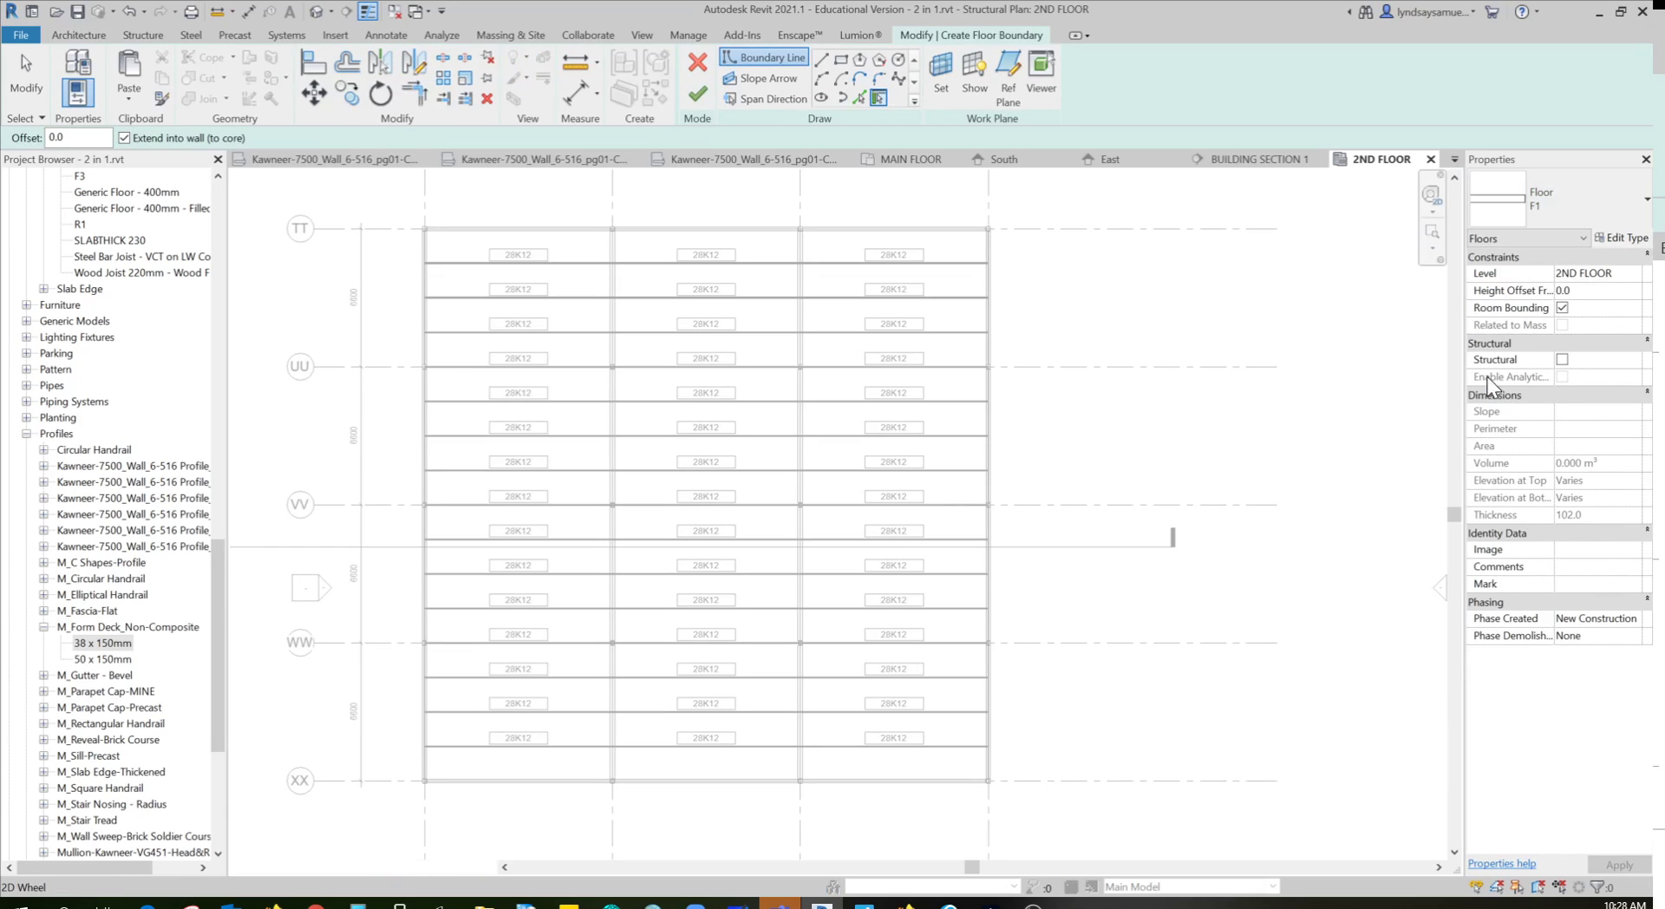
Set the structural deck layer's profile in the F3 assembly to M_Form Deck_Non-Composite : 38 x 150mm and accept the type changes
click(1618, 237)
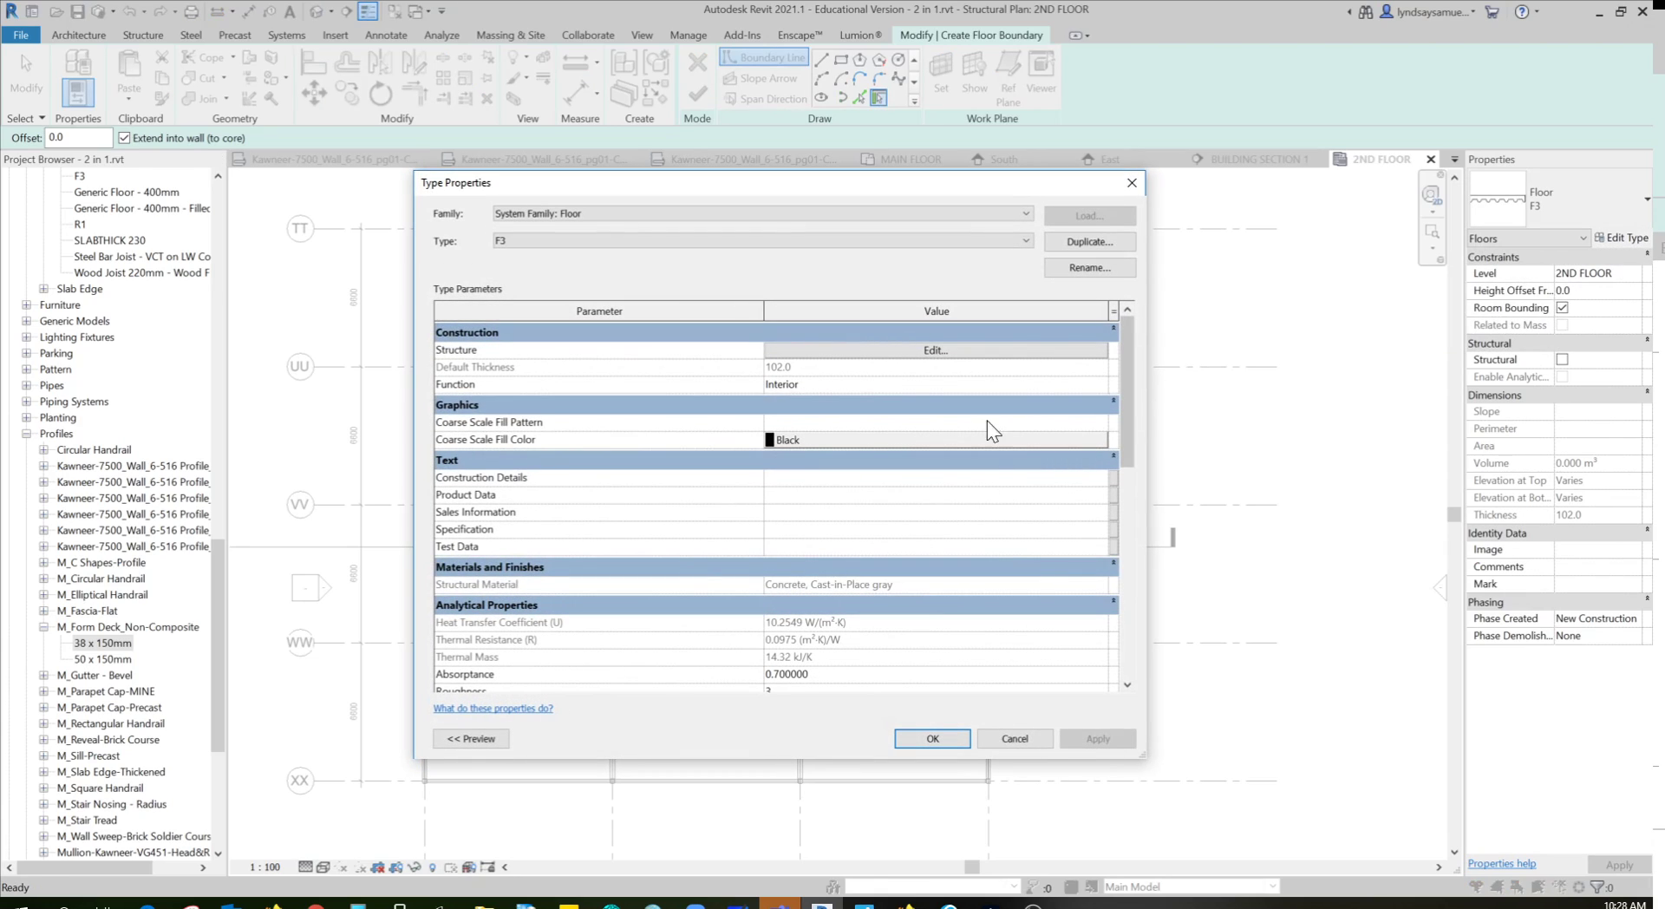
click(934, 351)
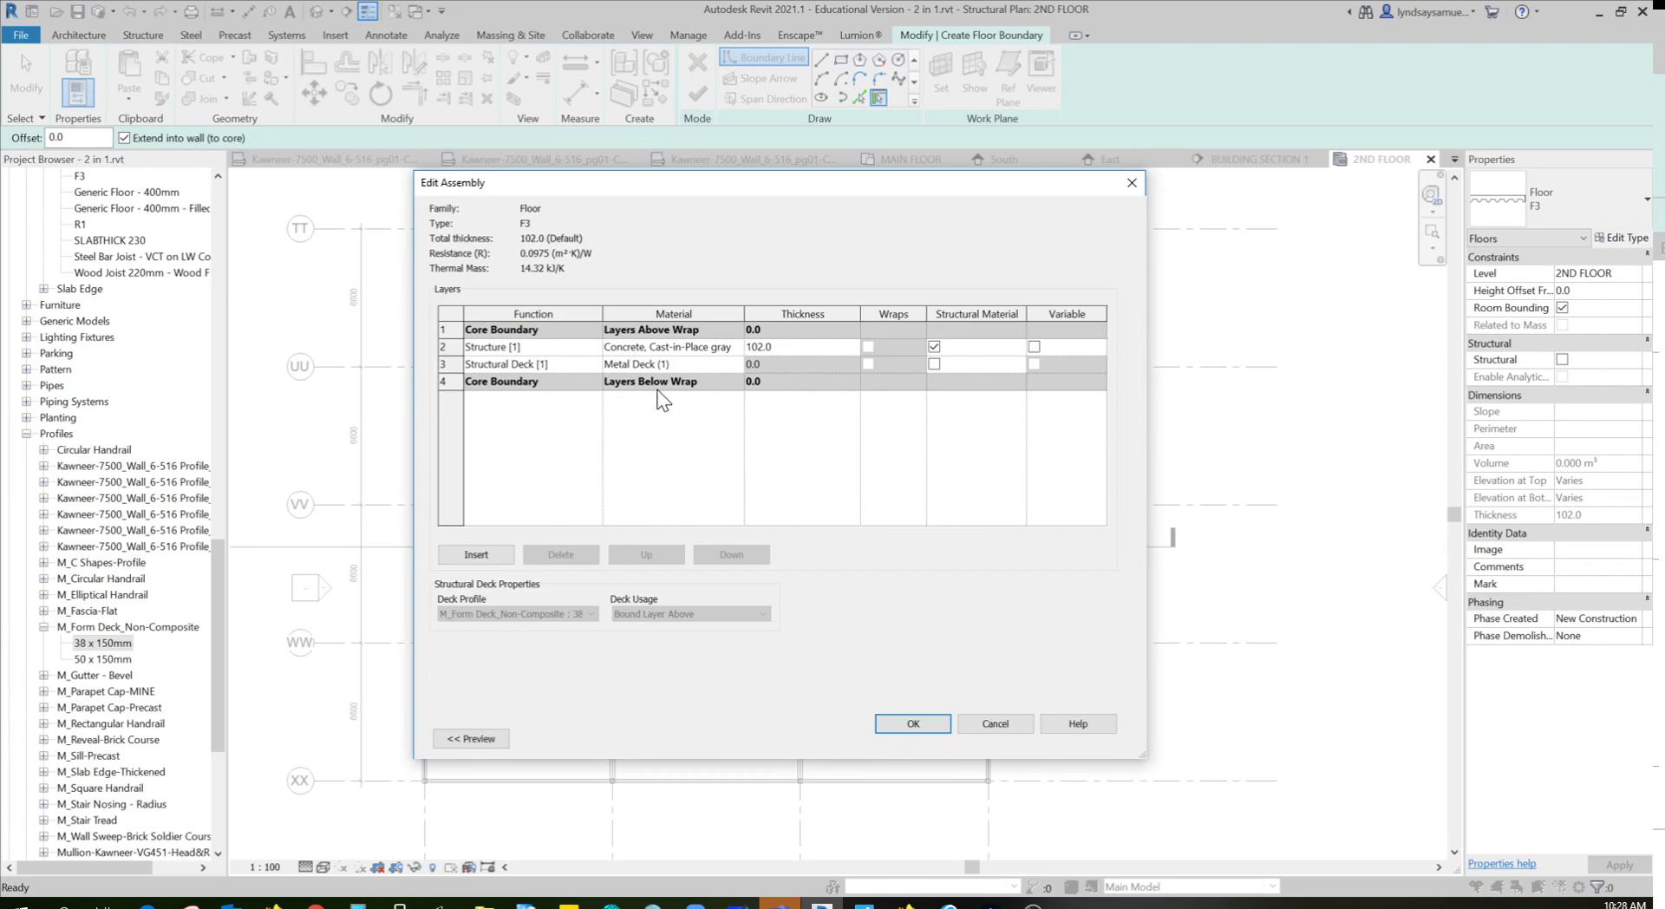
click(632, 364)
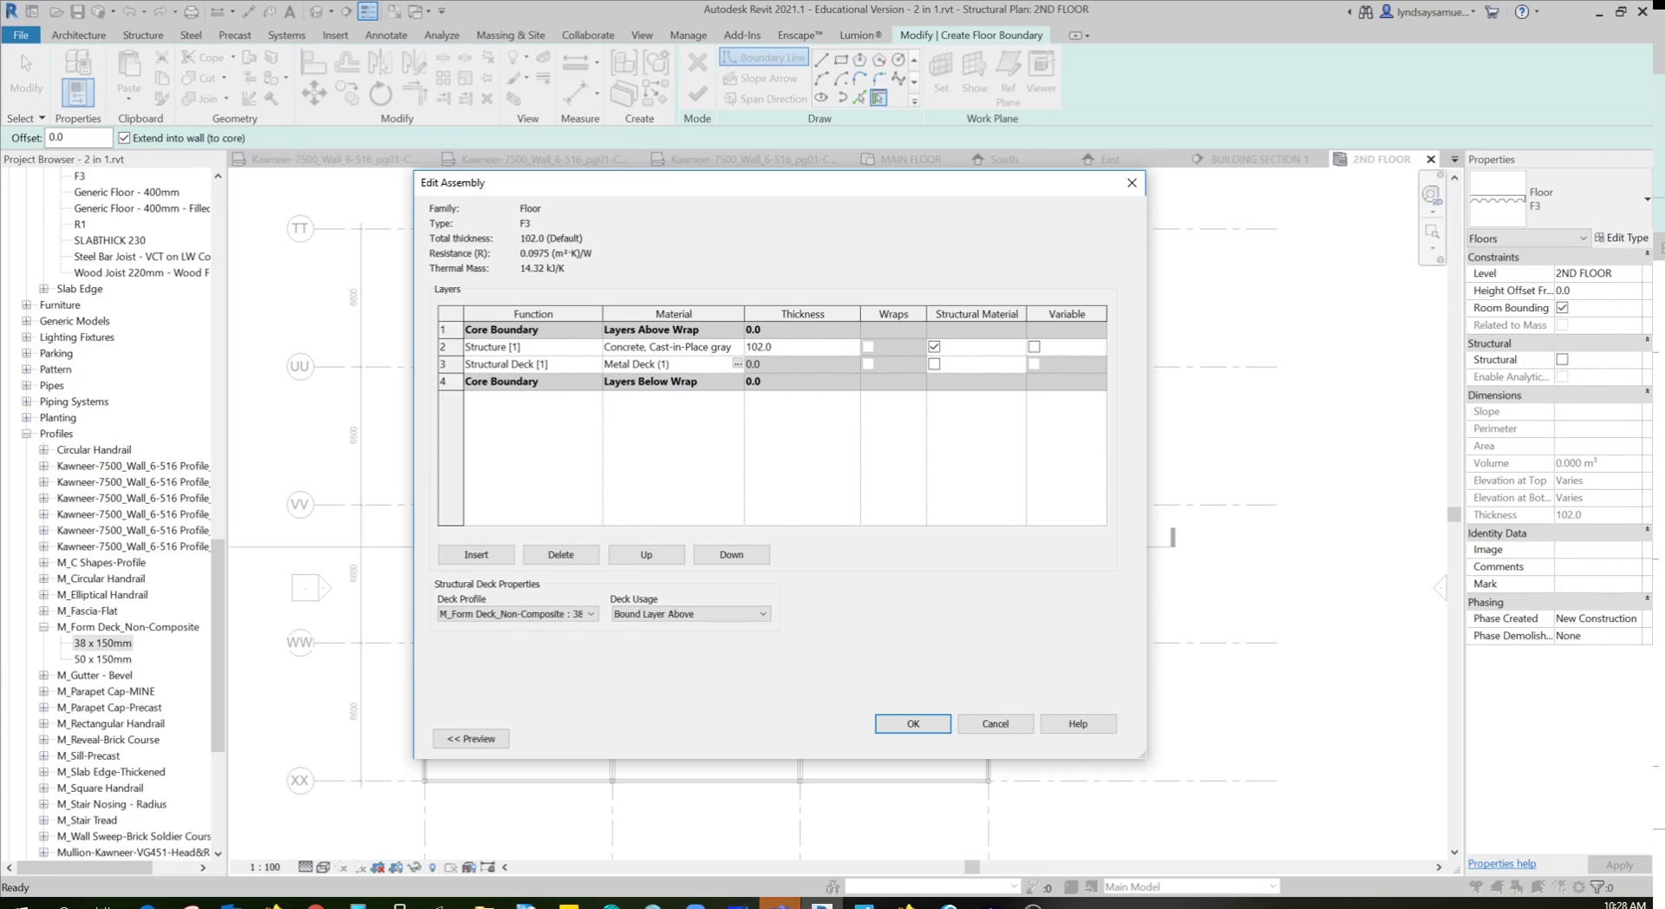
click(544, 613)
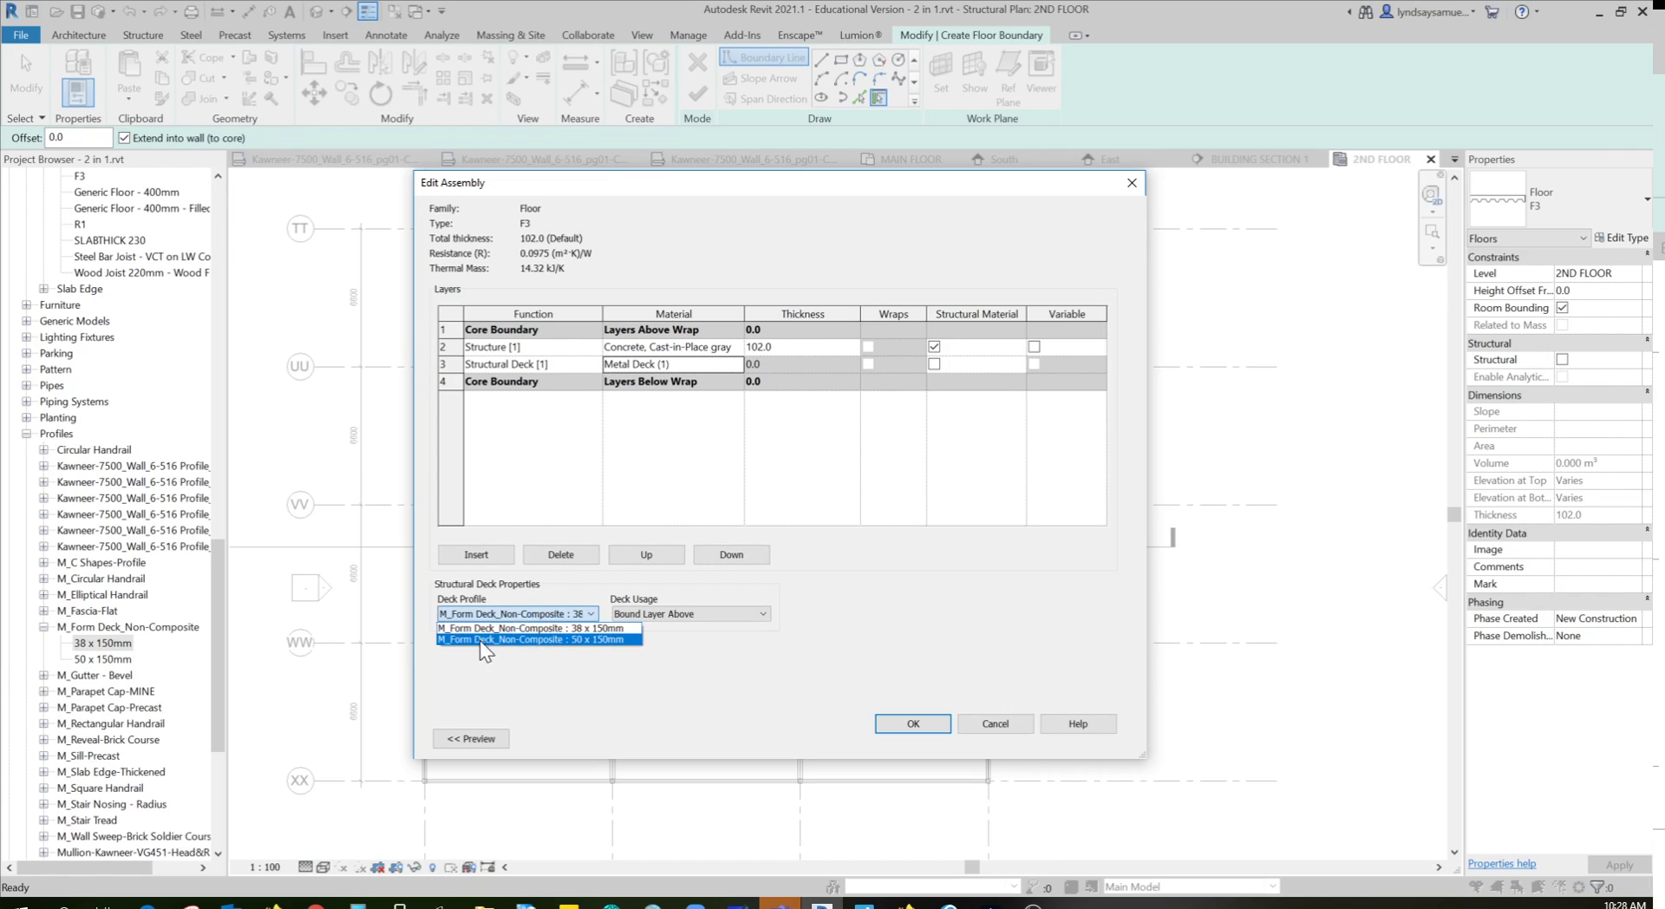
click(509, 629)
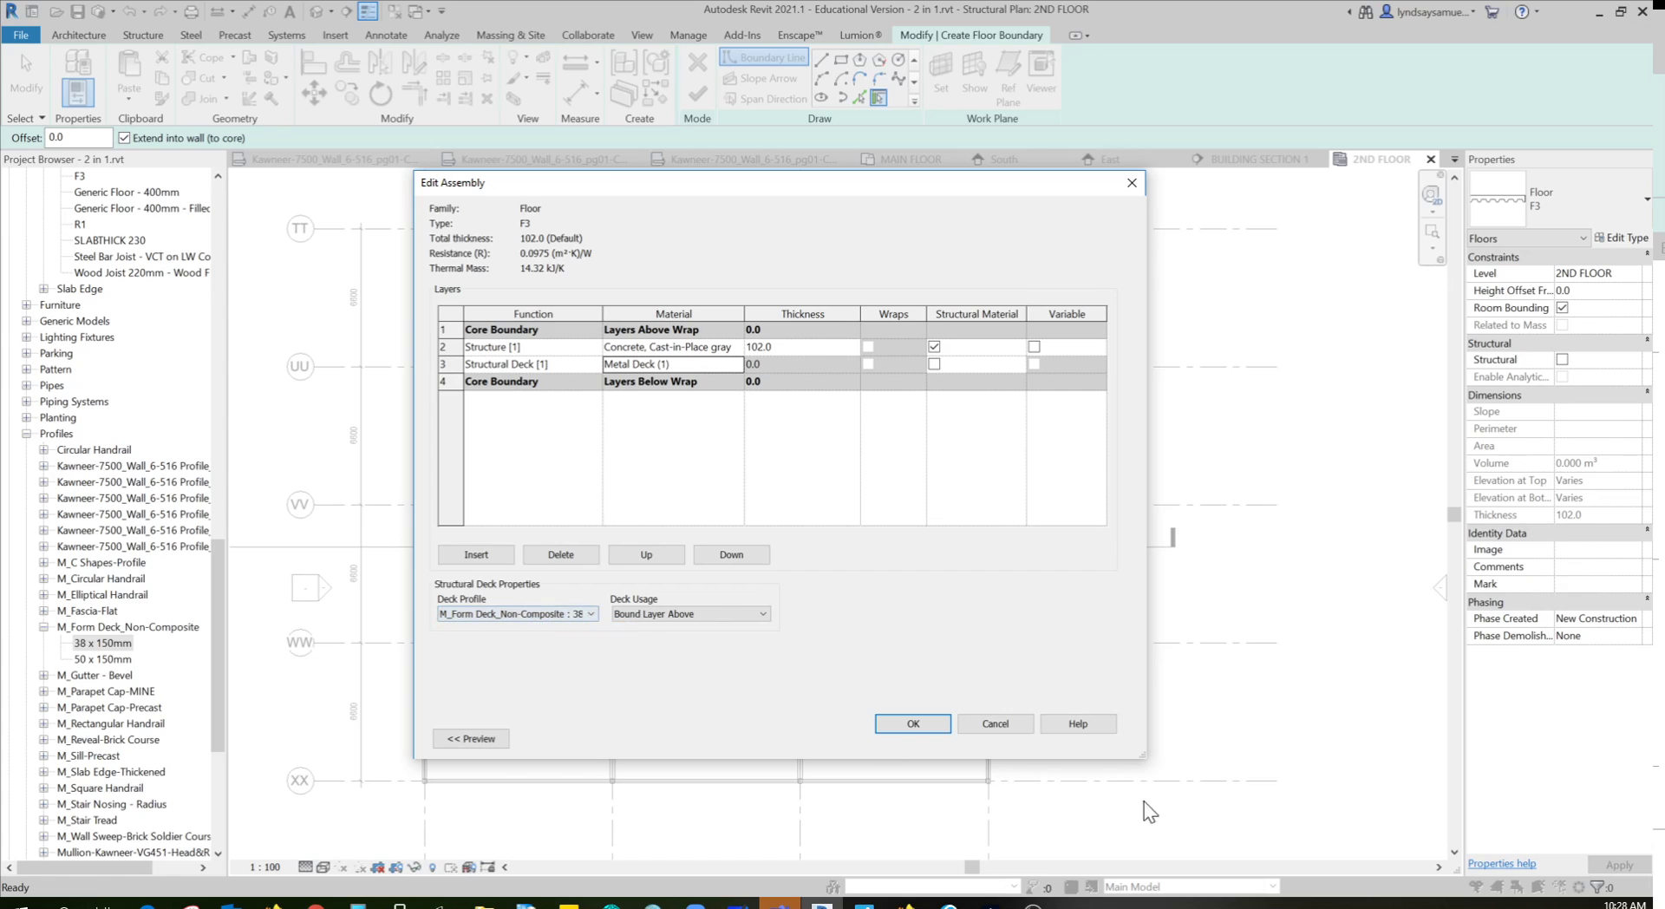
click(913, 723)
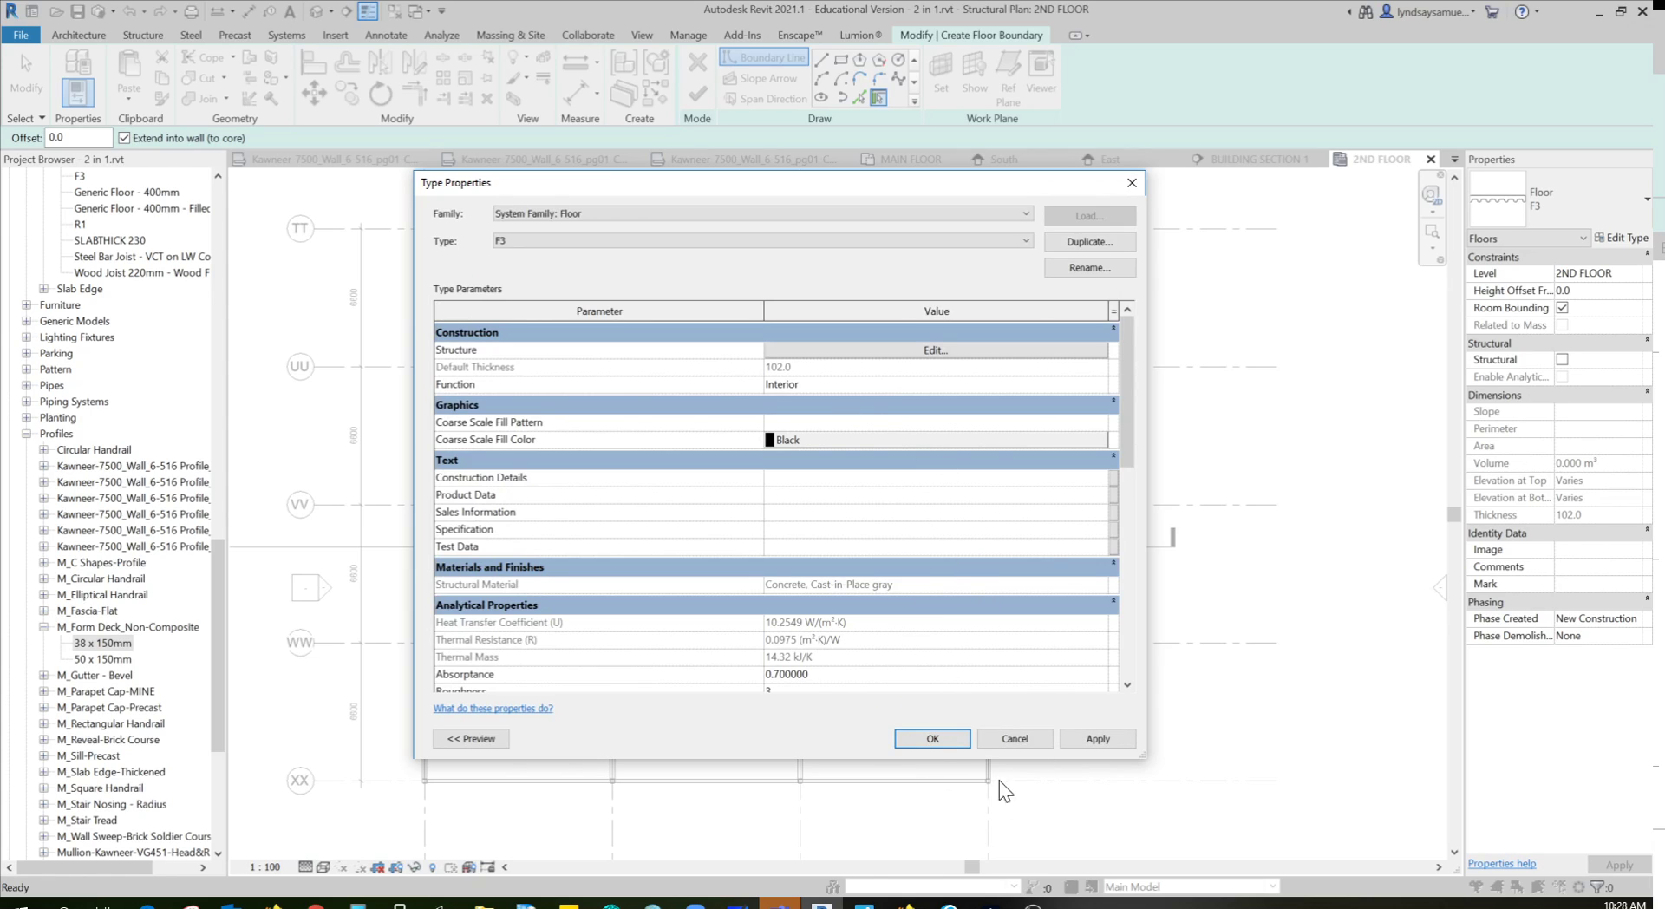
click(950, 735)
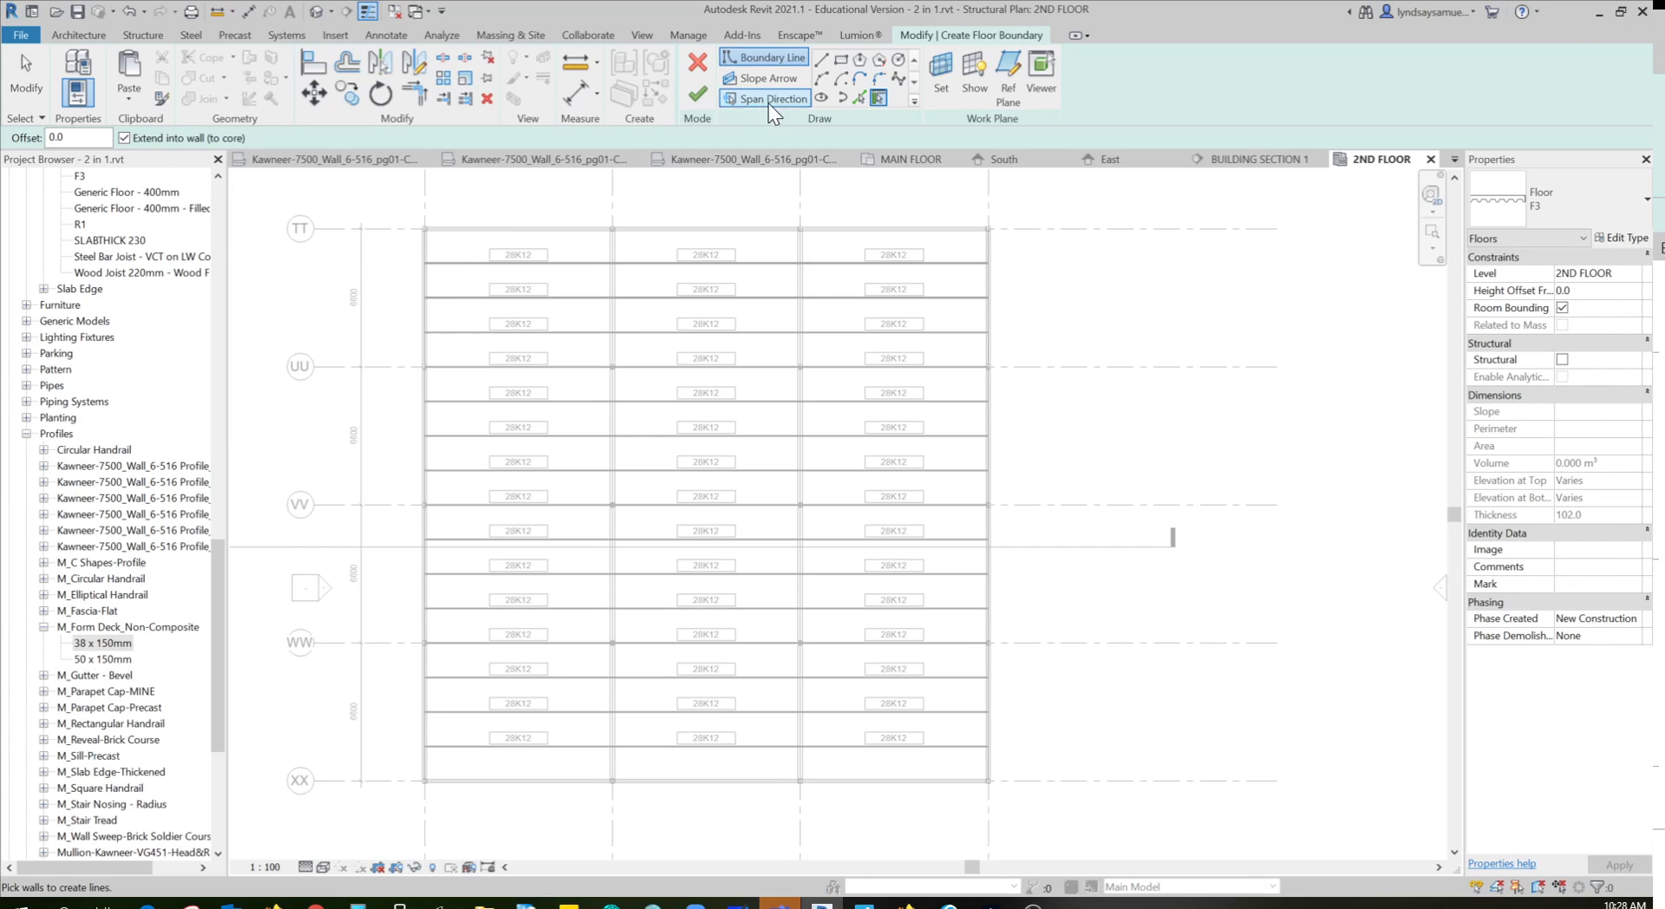
Sketch a rectangular floor boundary from the beam corner at grids PP and TT to the one at grids SS and XX
click(839, 61)
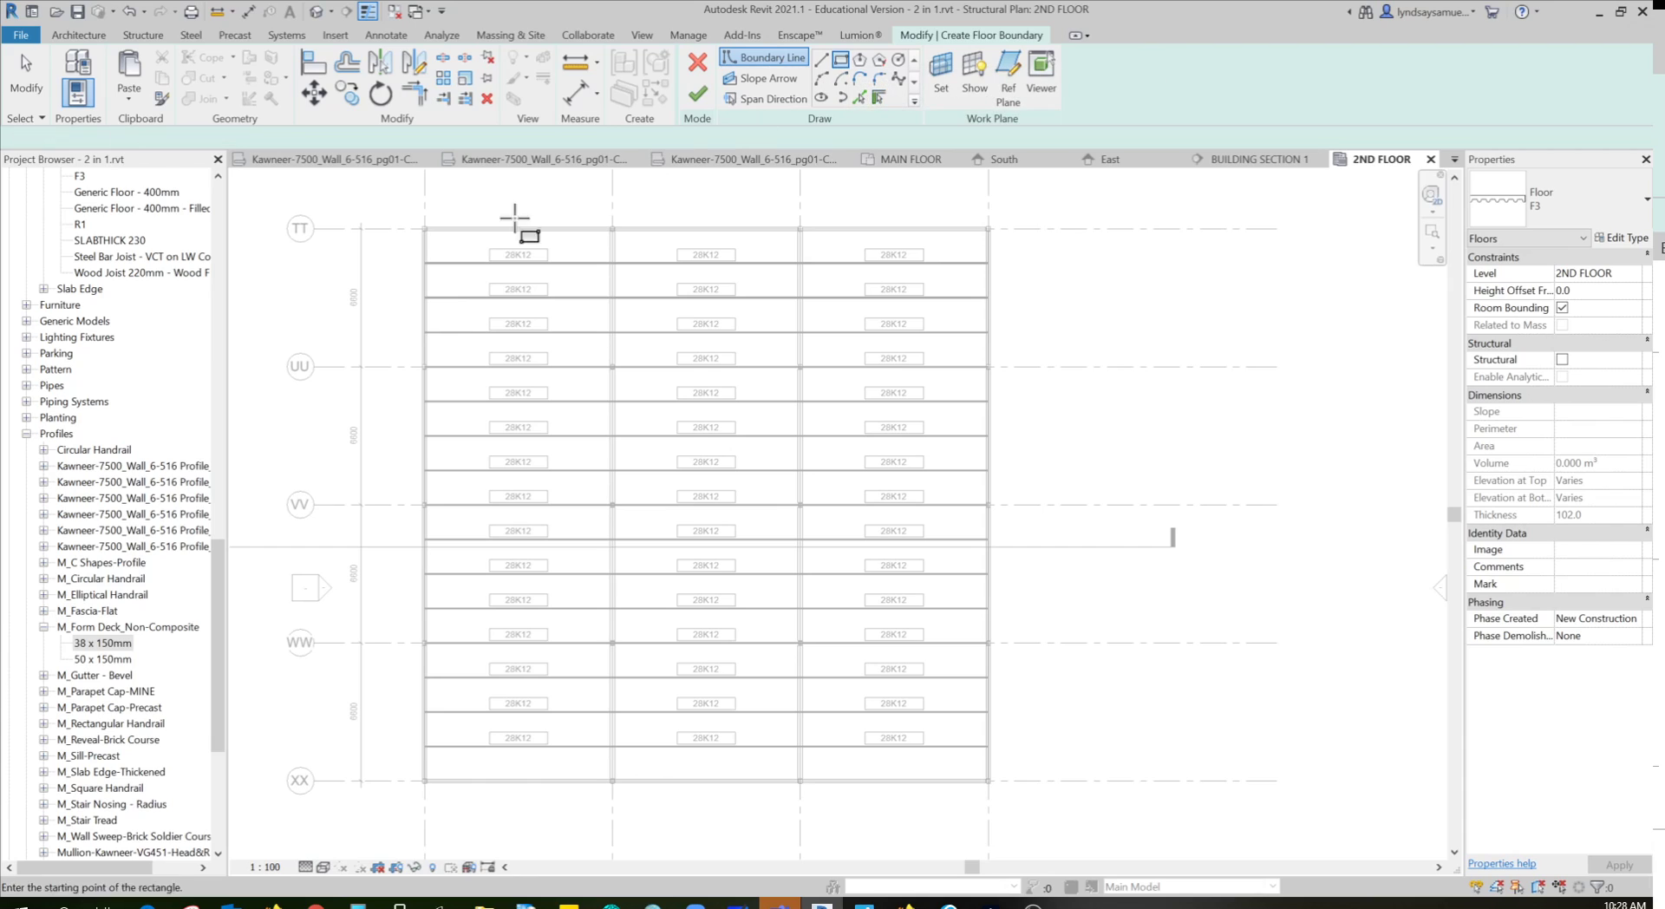
scroll(425, 231, up, 5)
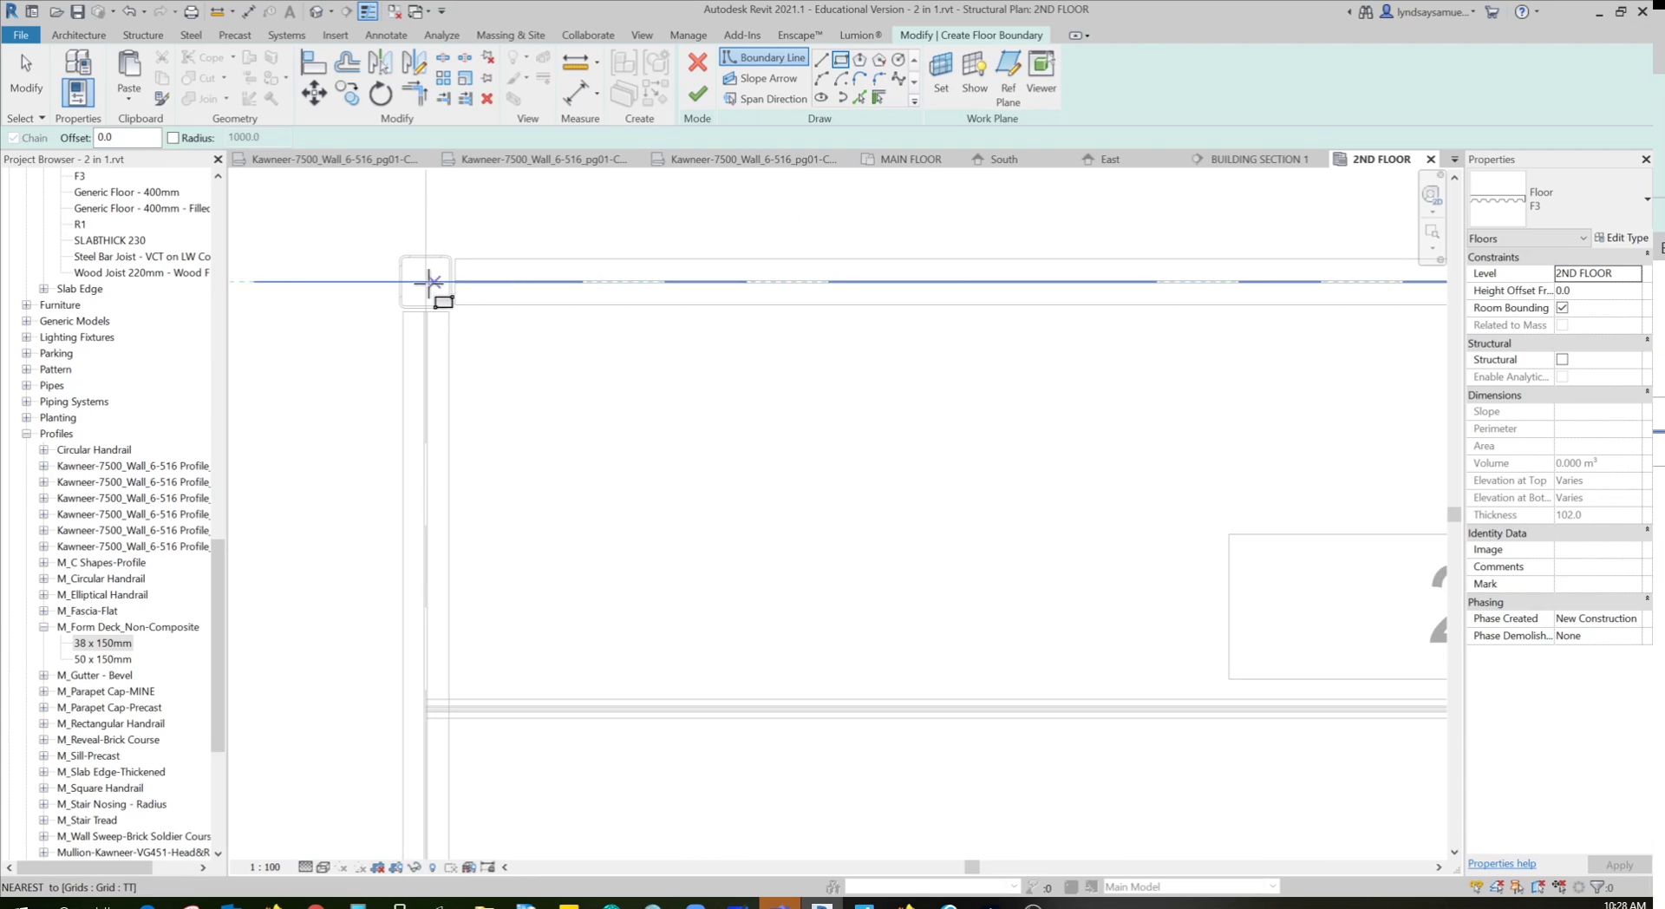
click(433, 278)
scroll(472, 451, down, 3)
scroll(444, 363, down, 6)
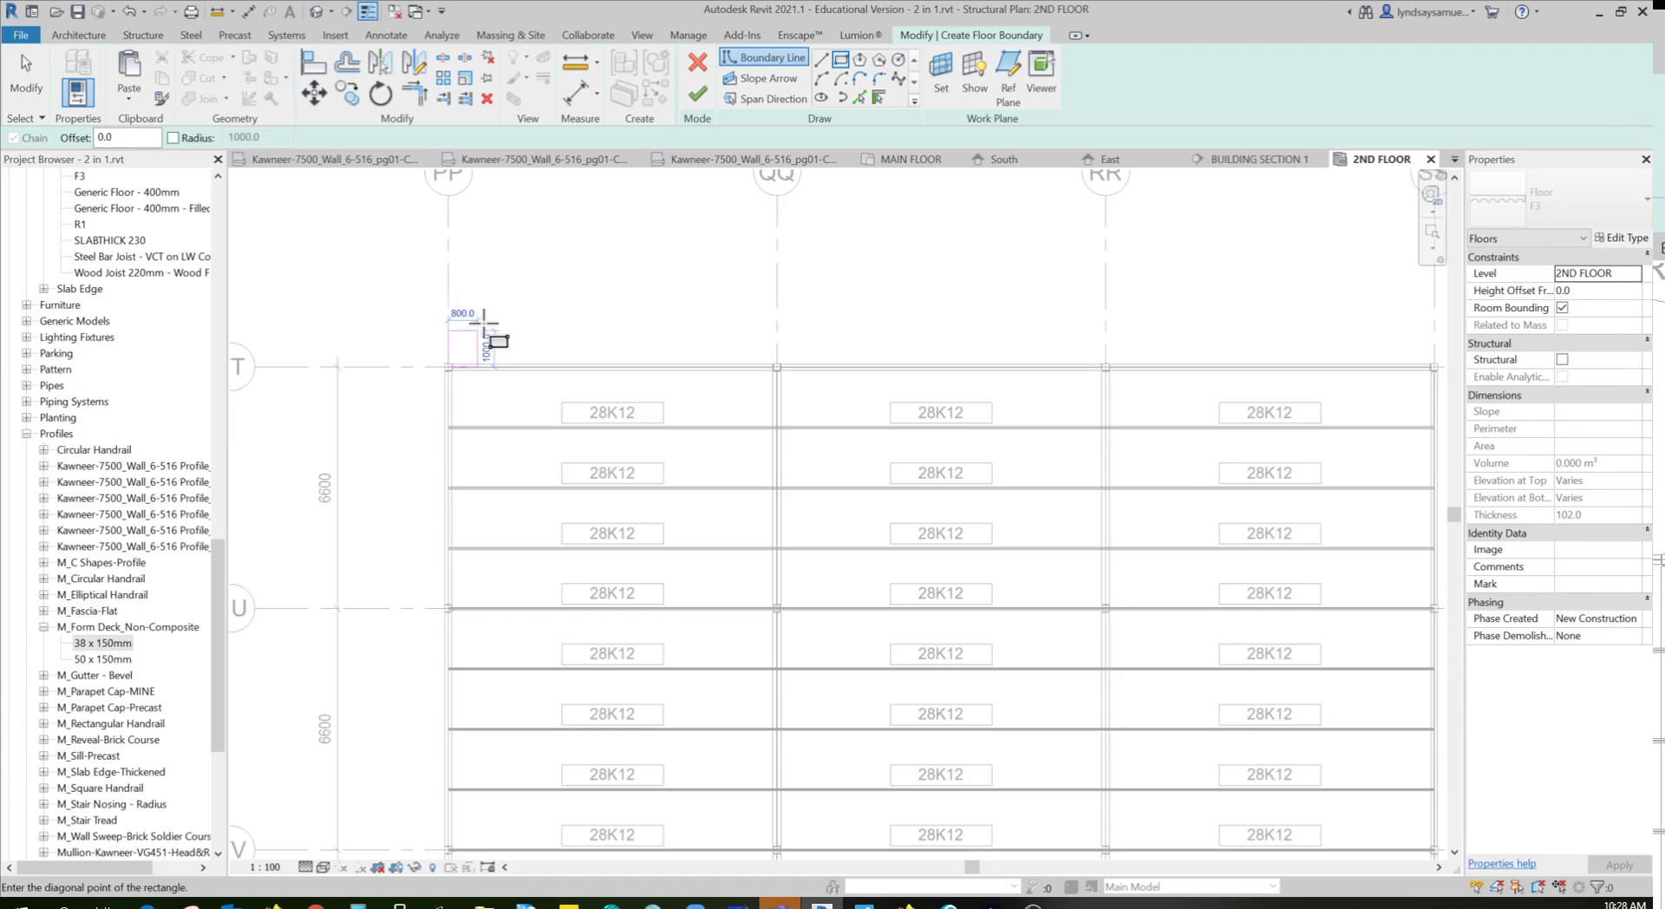
scroll(823, 707, up, 3)
scroll(837, 756, up, 6)
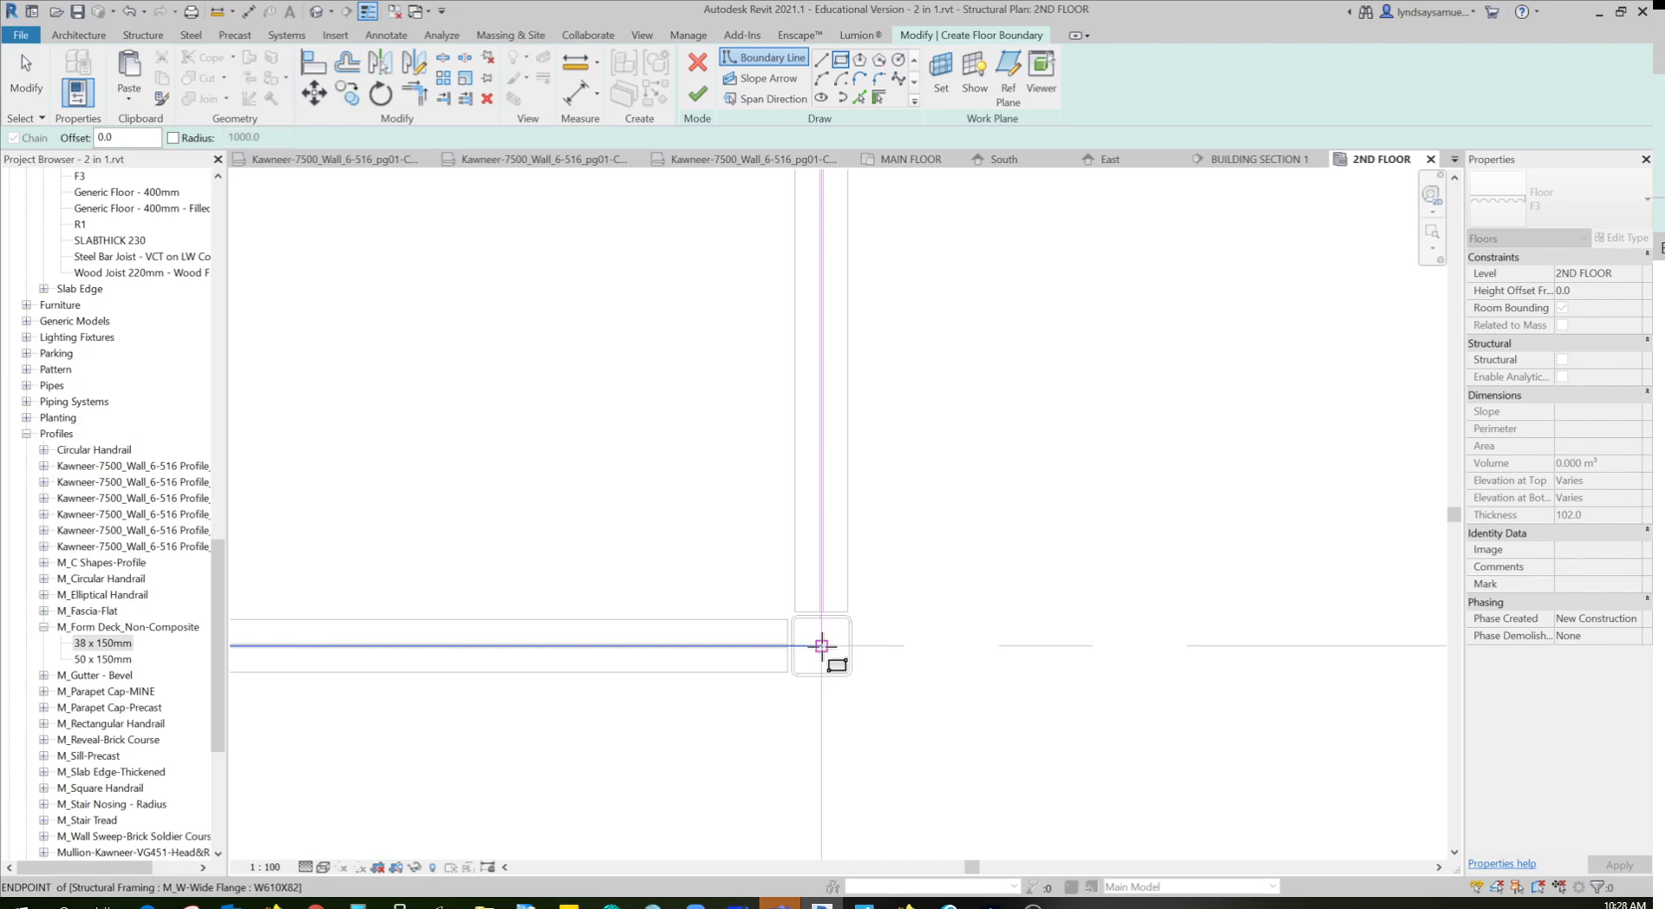
click(821, 645)
scroll(1033, 575, down, 4)
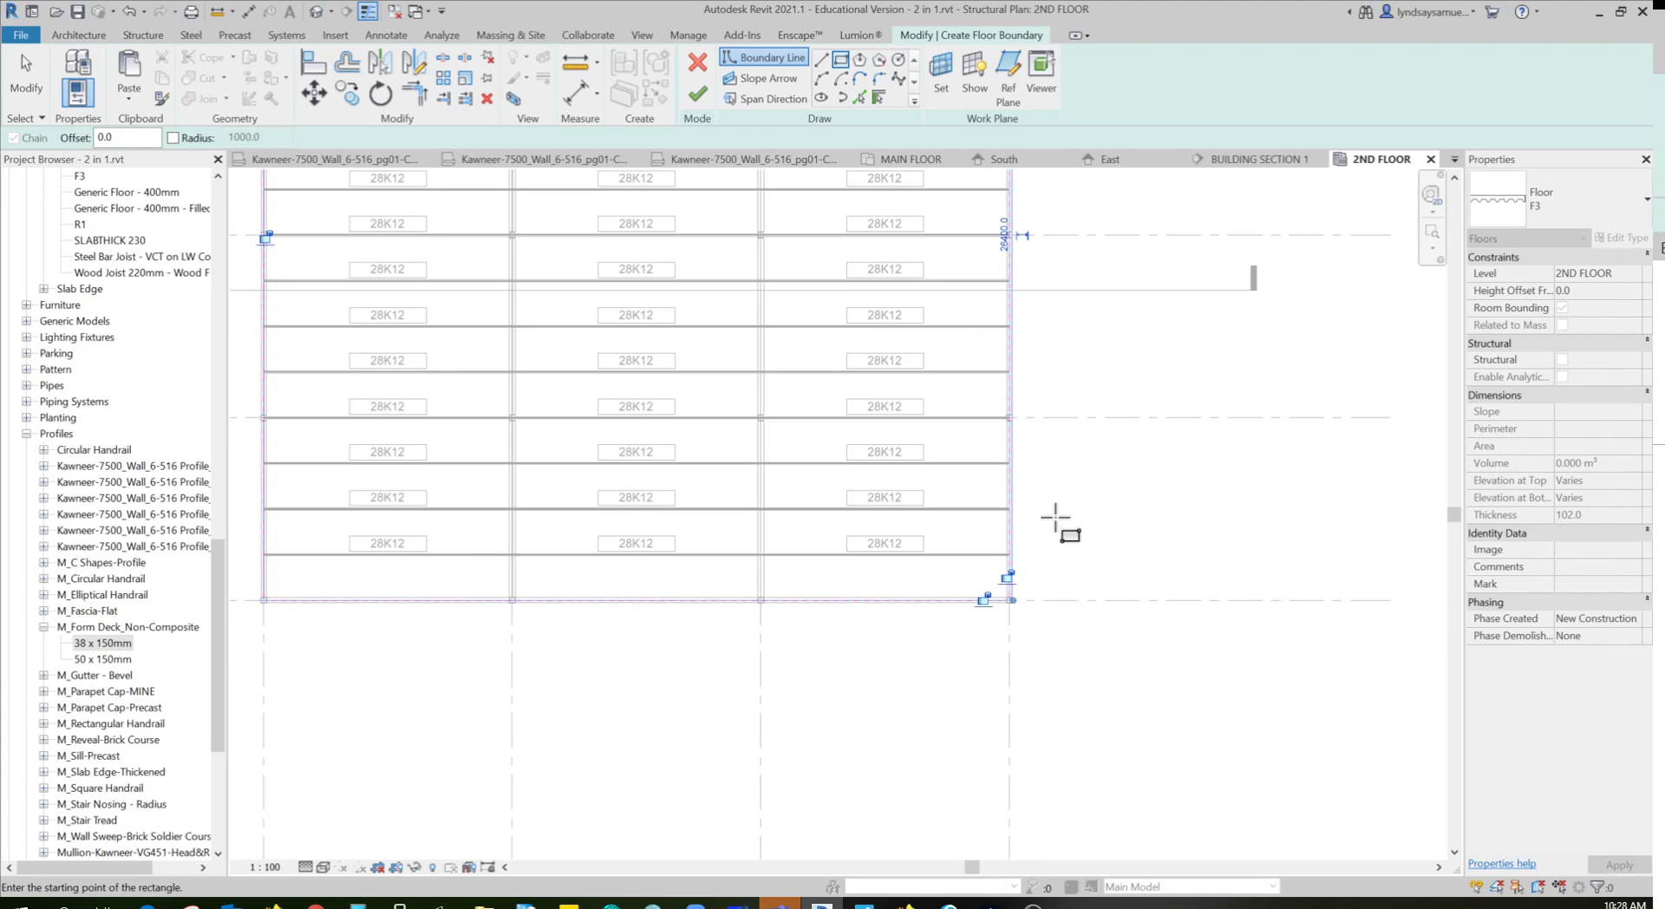
scroll(1066, 485, down, 2)
scroll(1075, 520, down, 3)
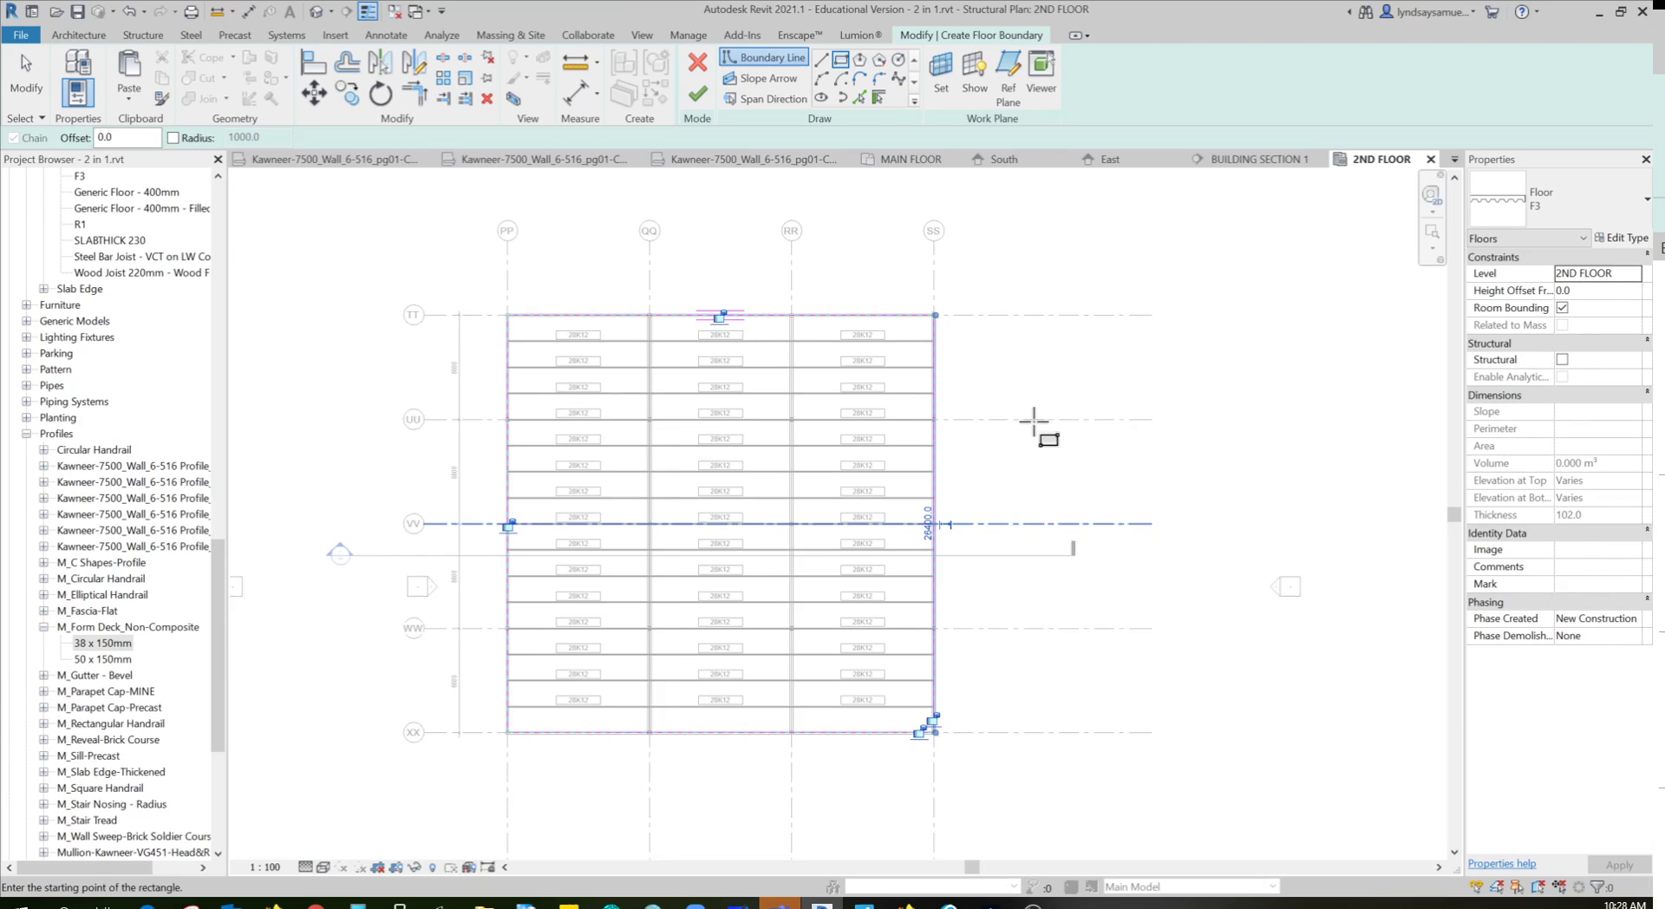
middle_drag(1034, 422, 1040, 417)
key(Escape)
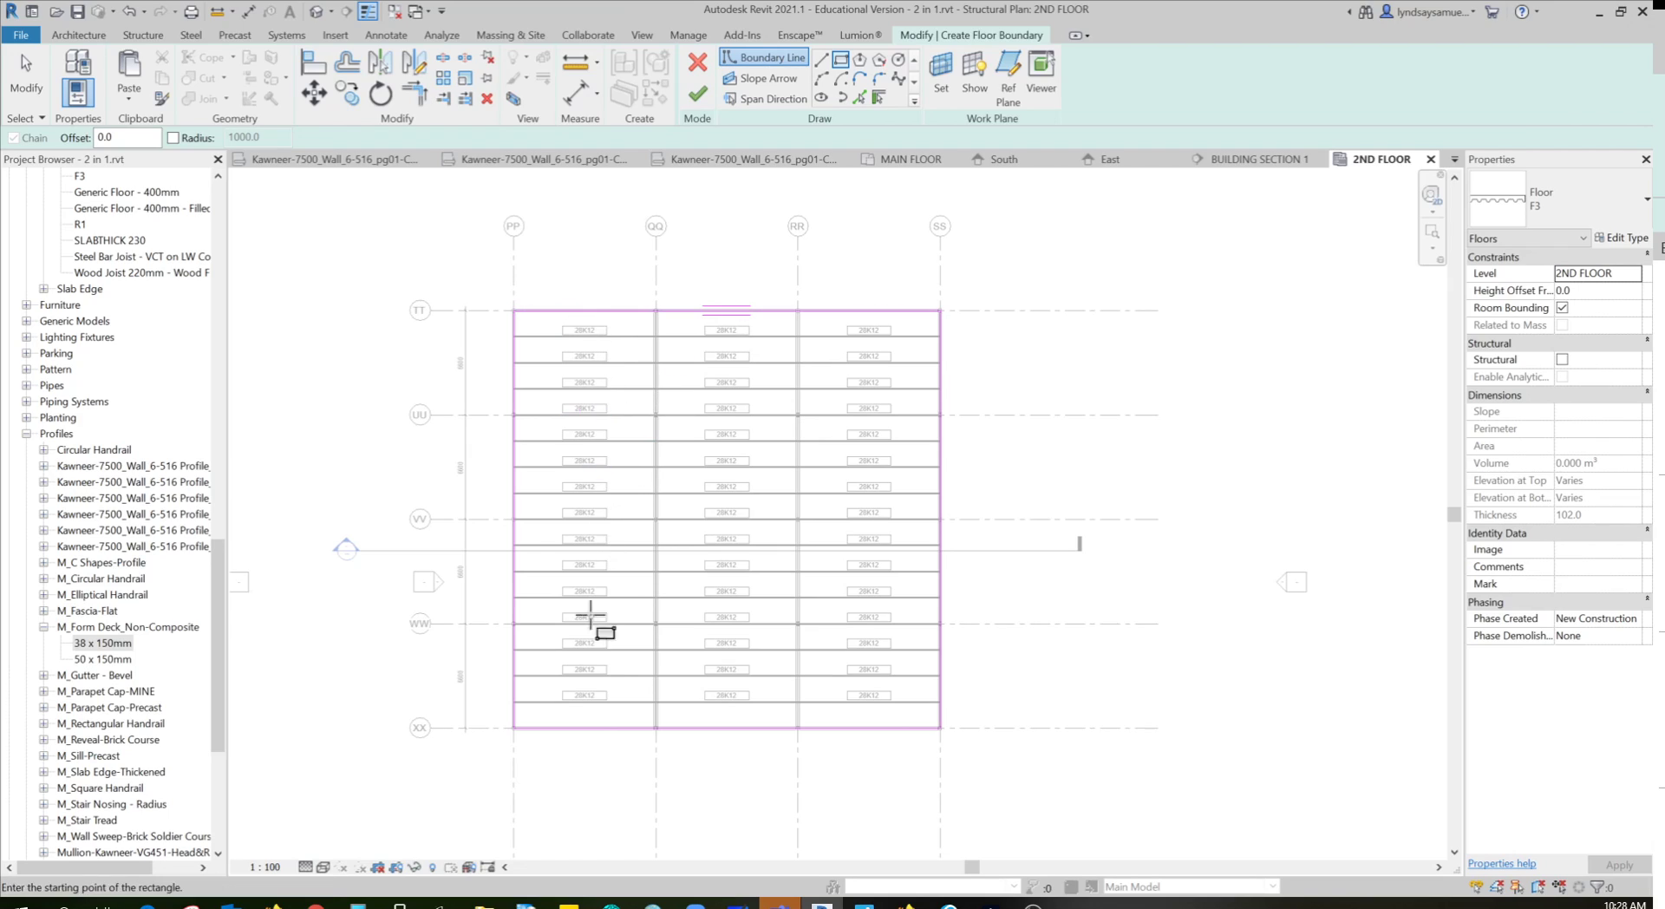
Set the deck span direction parallel to the floor's edge along grid PP and finish the floor sketch
click(756, 98)
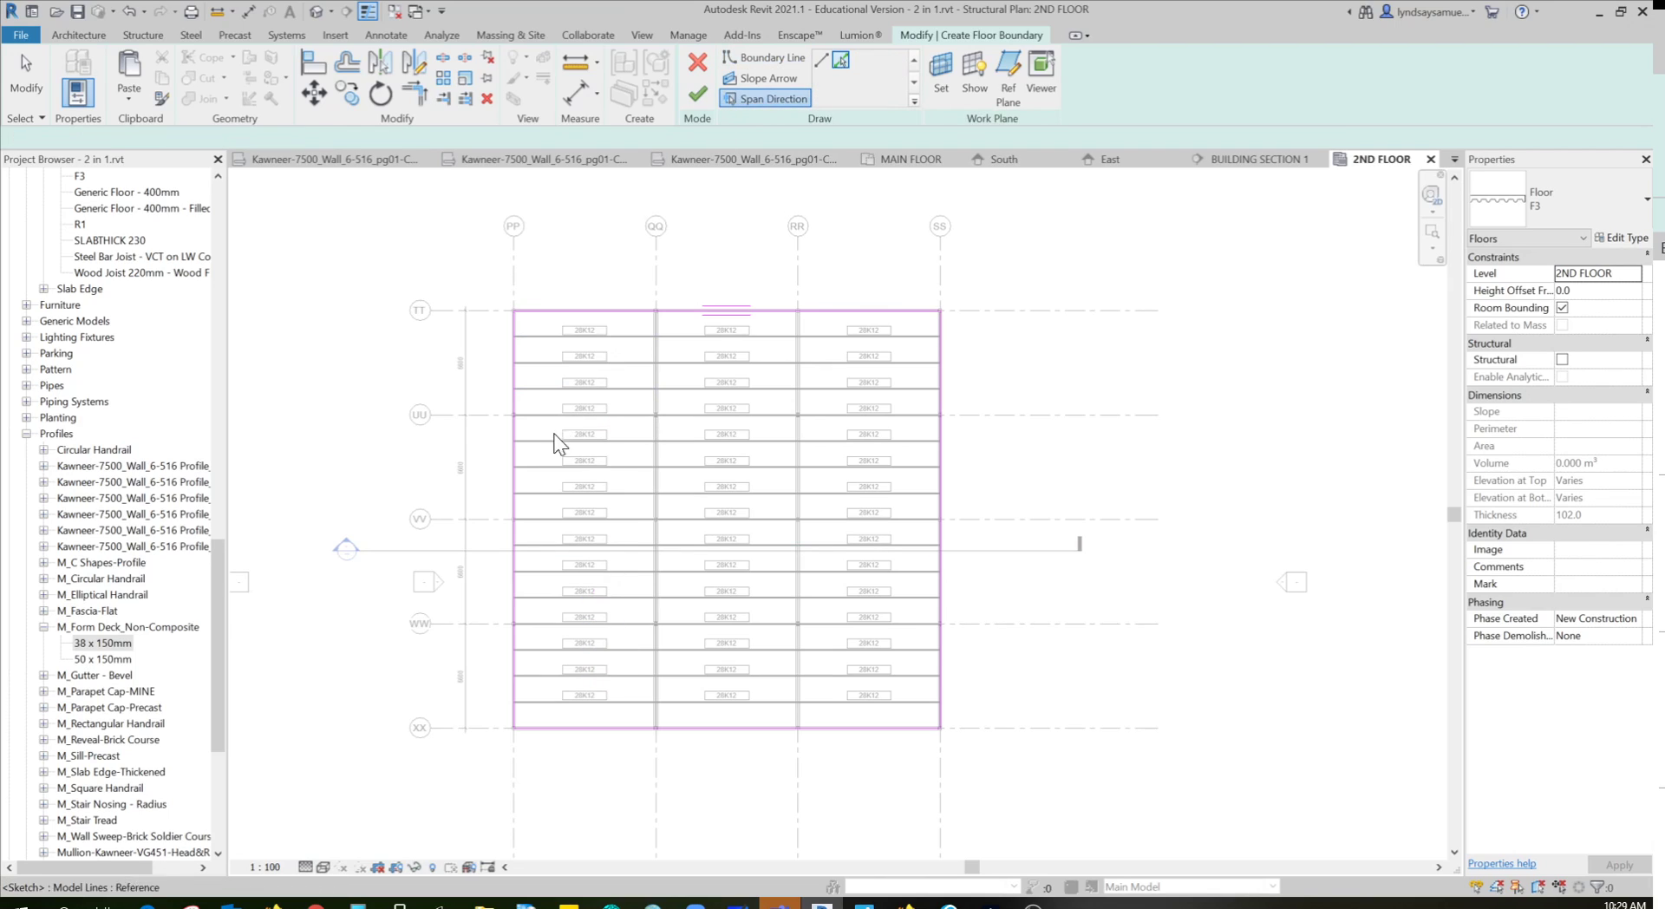
click(511, 488)
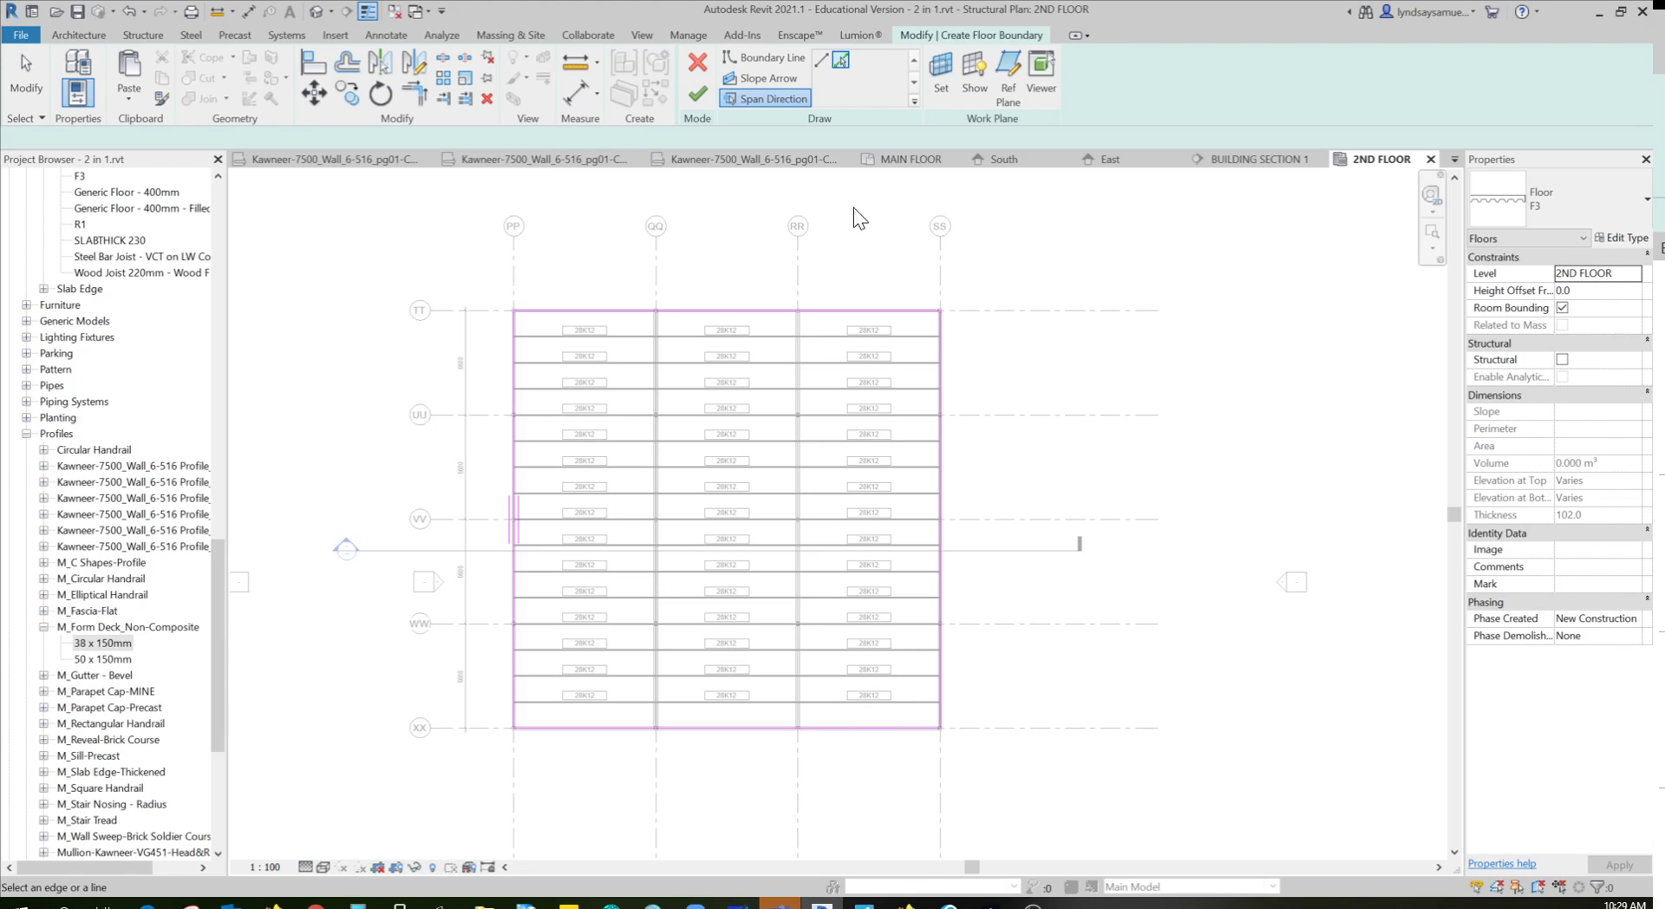
click(701, 89)
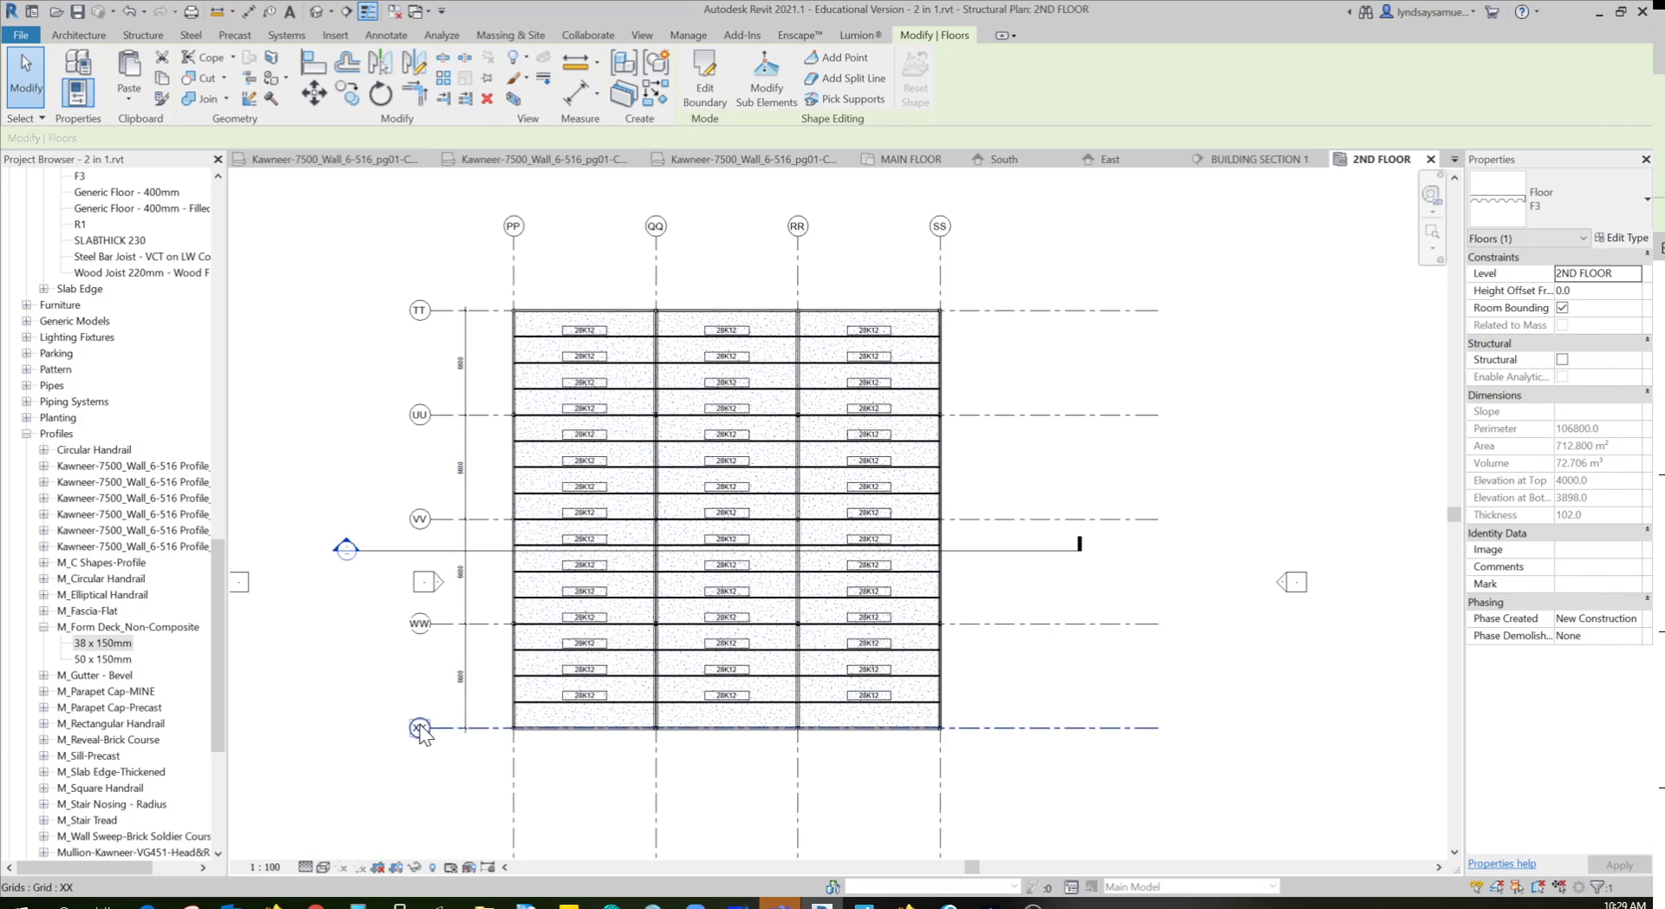
Place a building section between grids PP and QQ, running vertically in plan from below grid XX to beyond grid TT
click(345, 11)
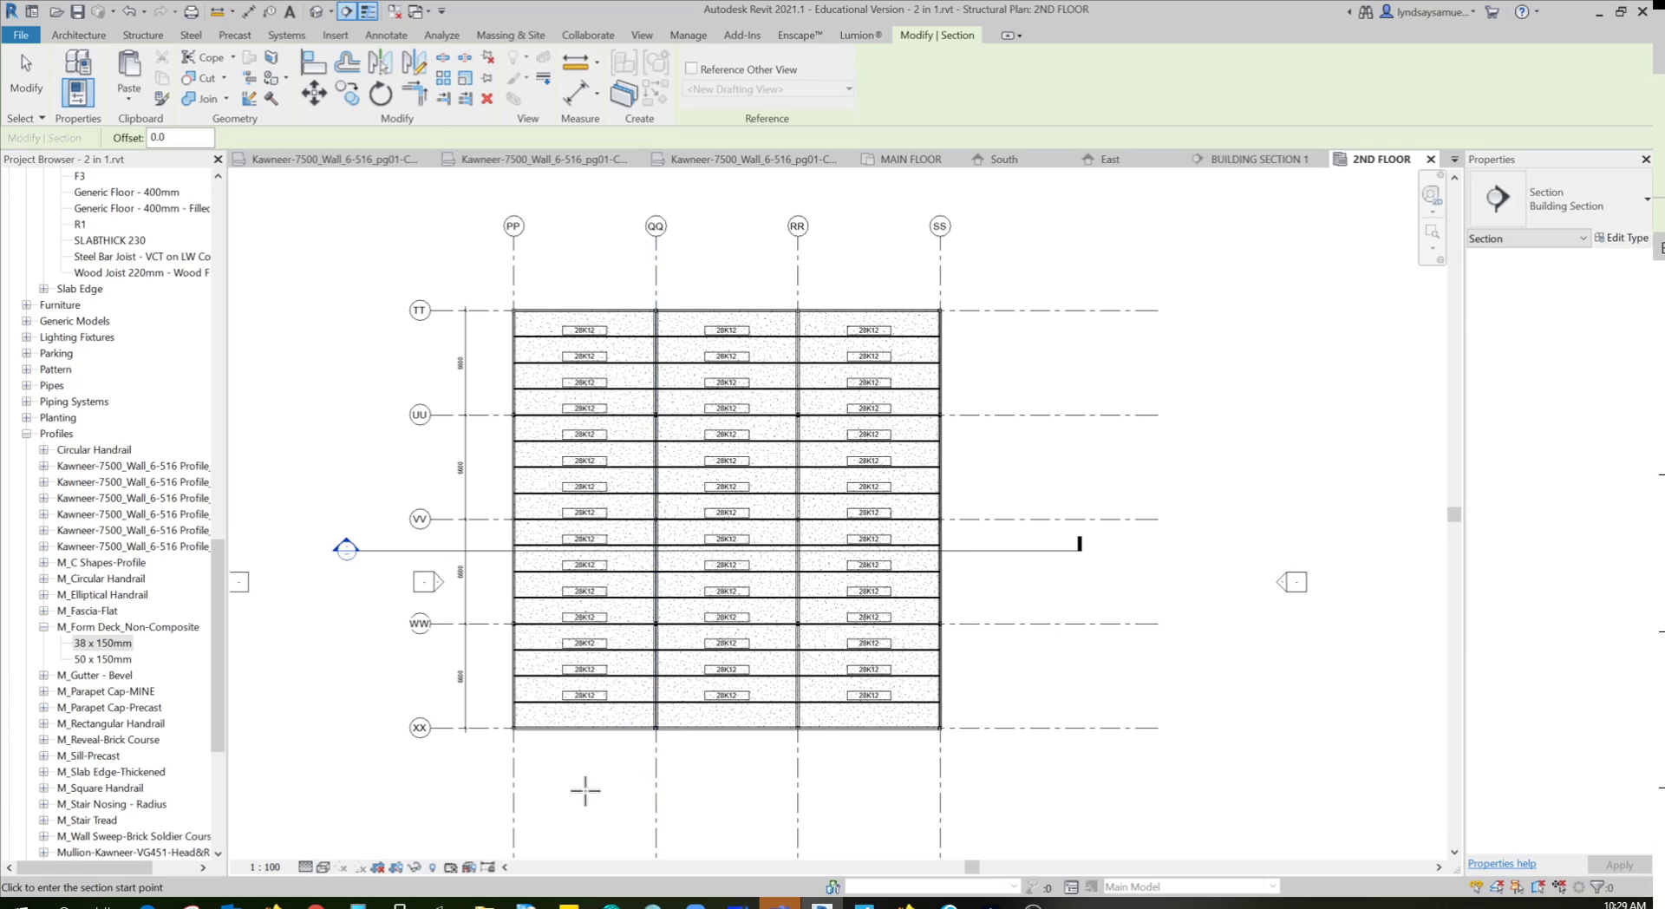
click(615, 791)
click(616, 254)
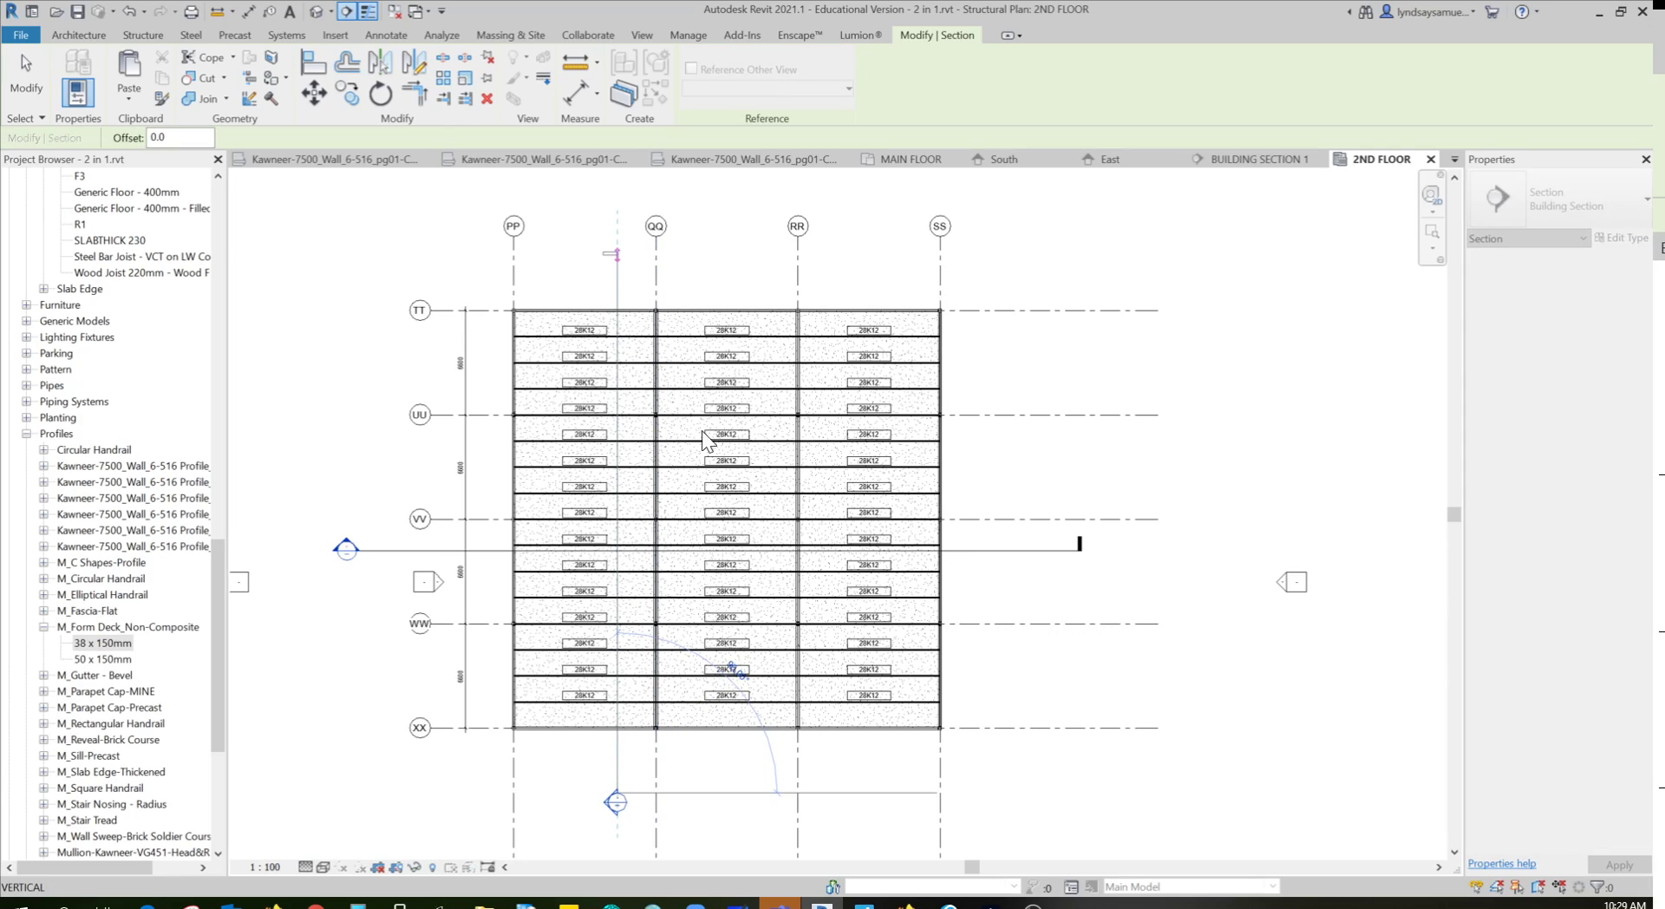
key(Escape)
key(Escape)
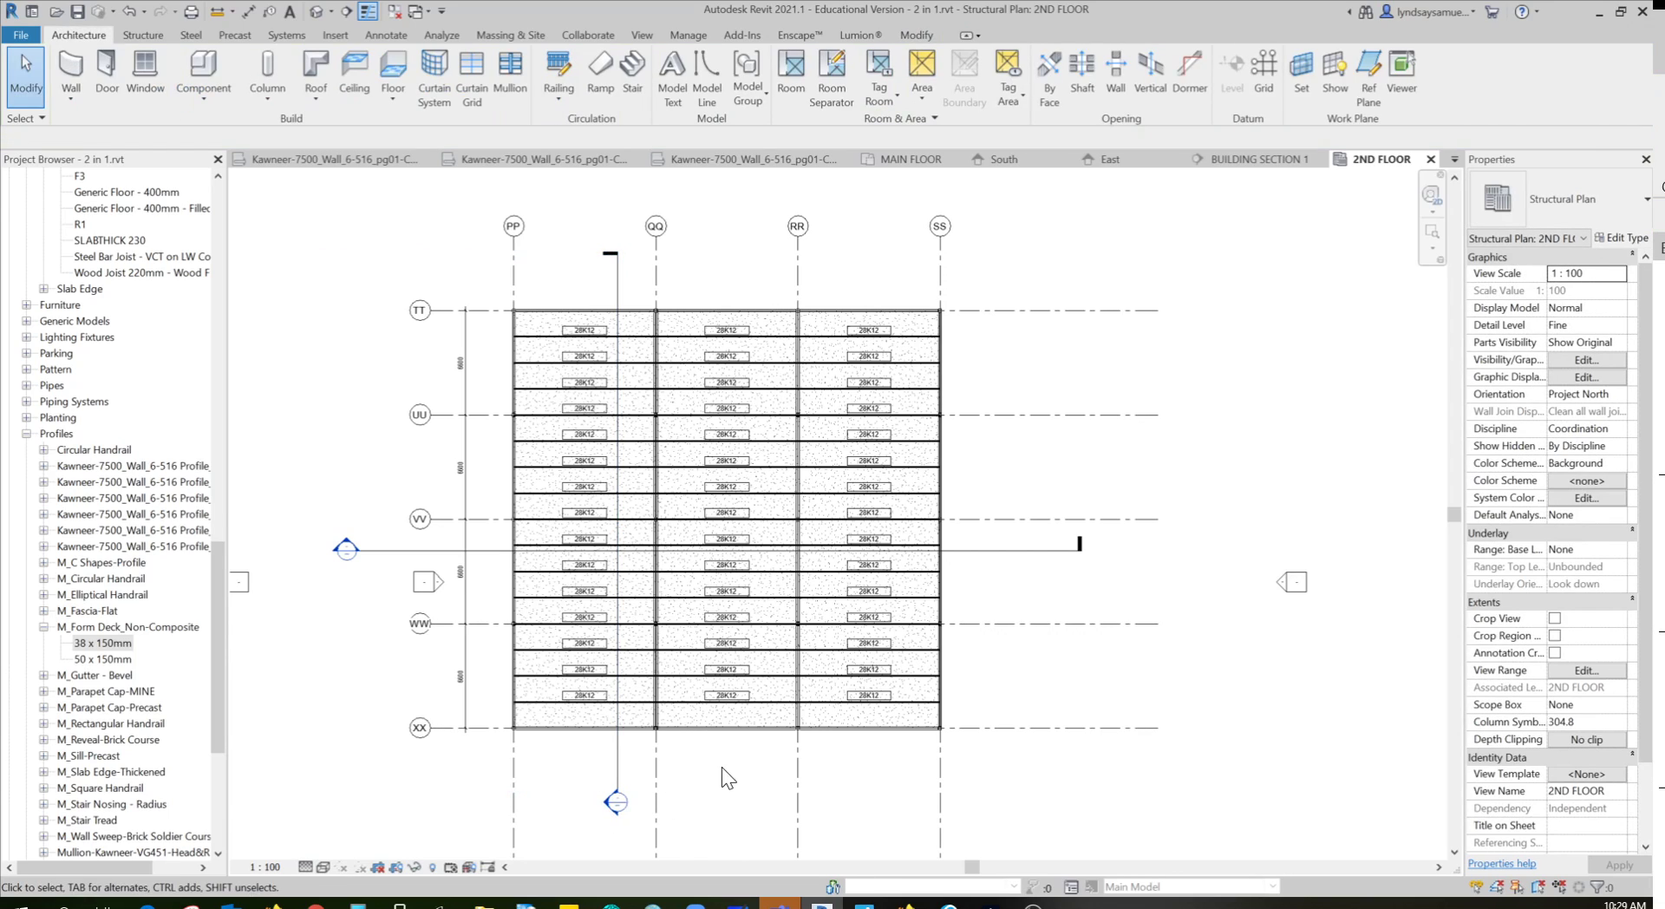
Shorten the new section's far clip offset to about 20875 mm so its depth stops short of the neighbouring building
scroll(721, 767, down, 3)
click(646, 767)
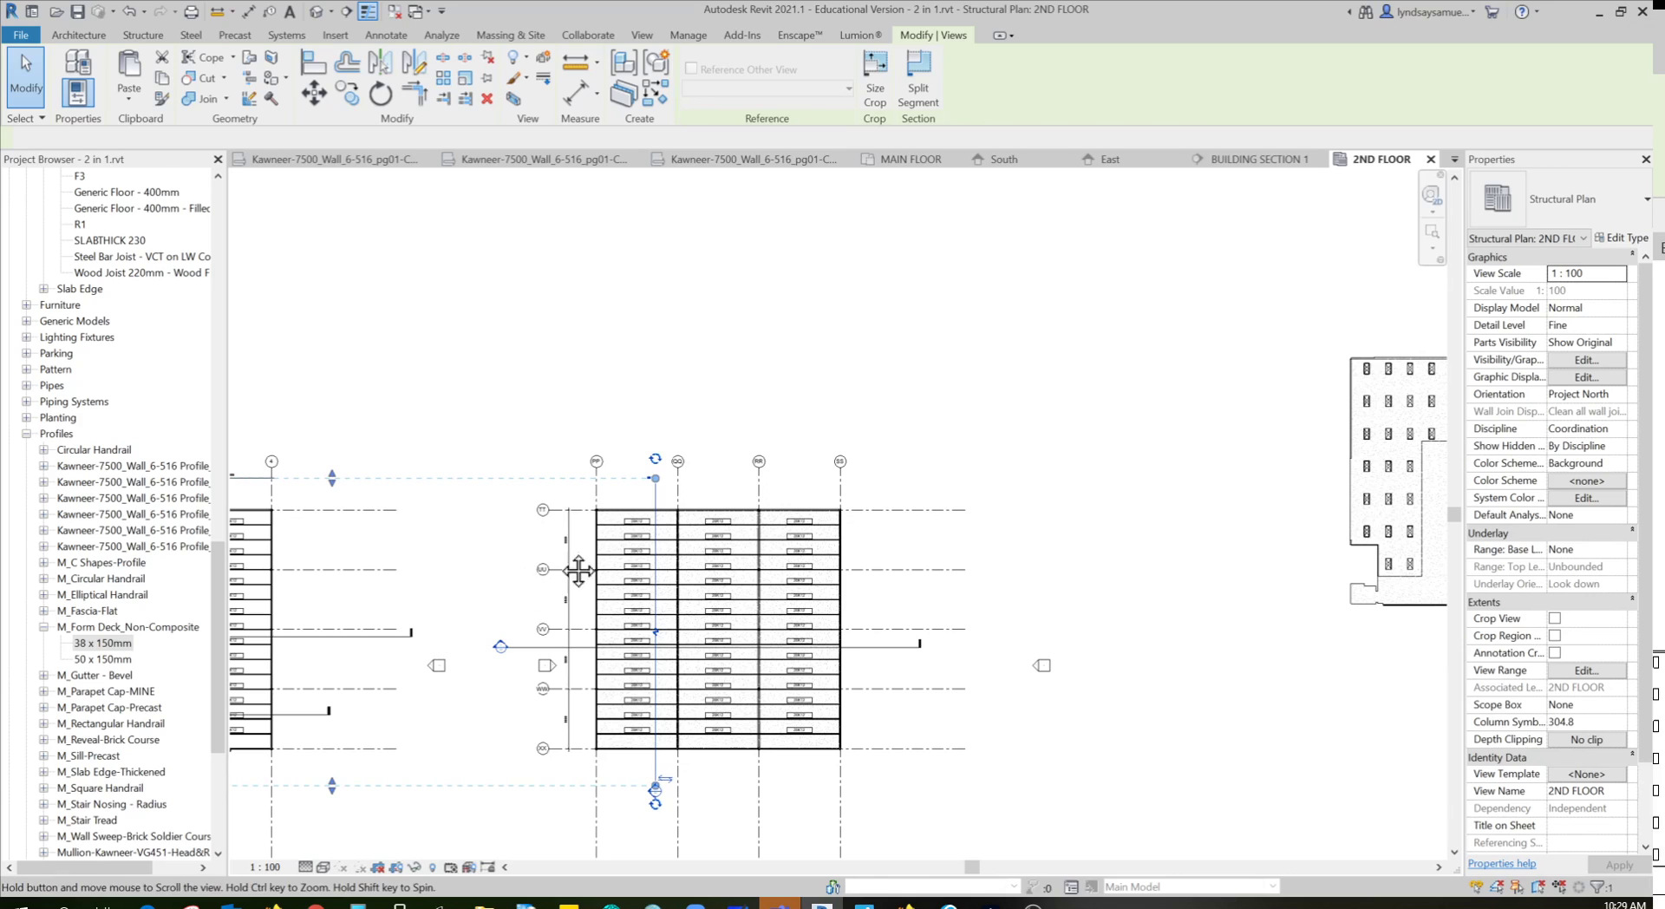
scroll(575, 672, down, 2)
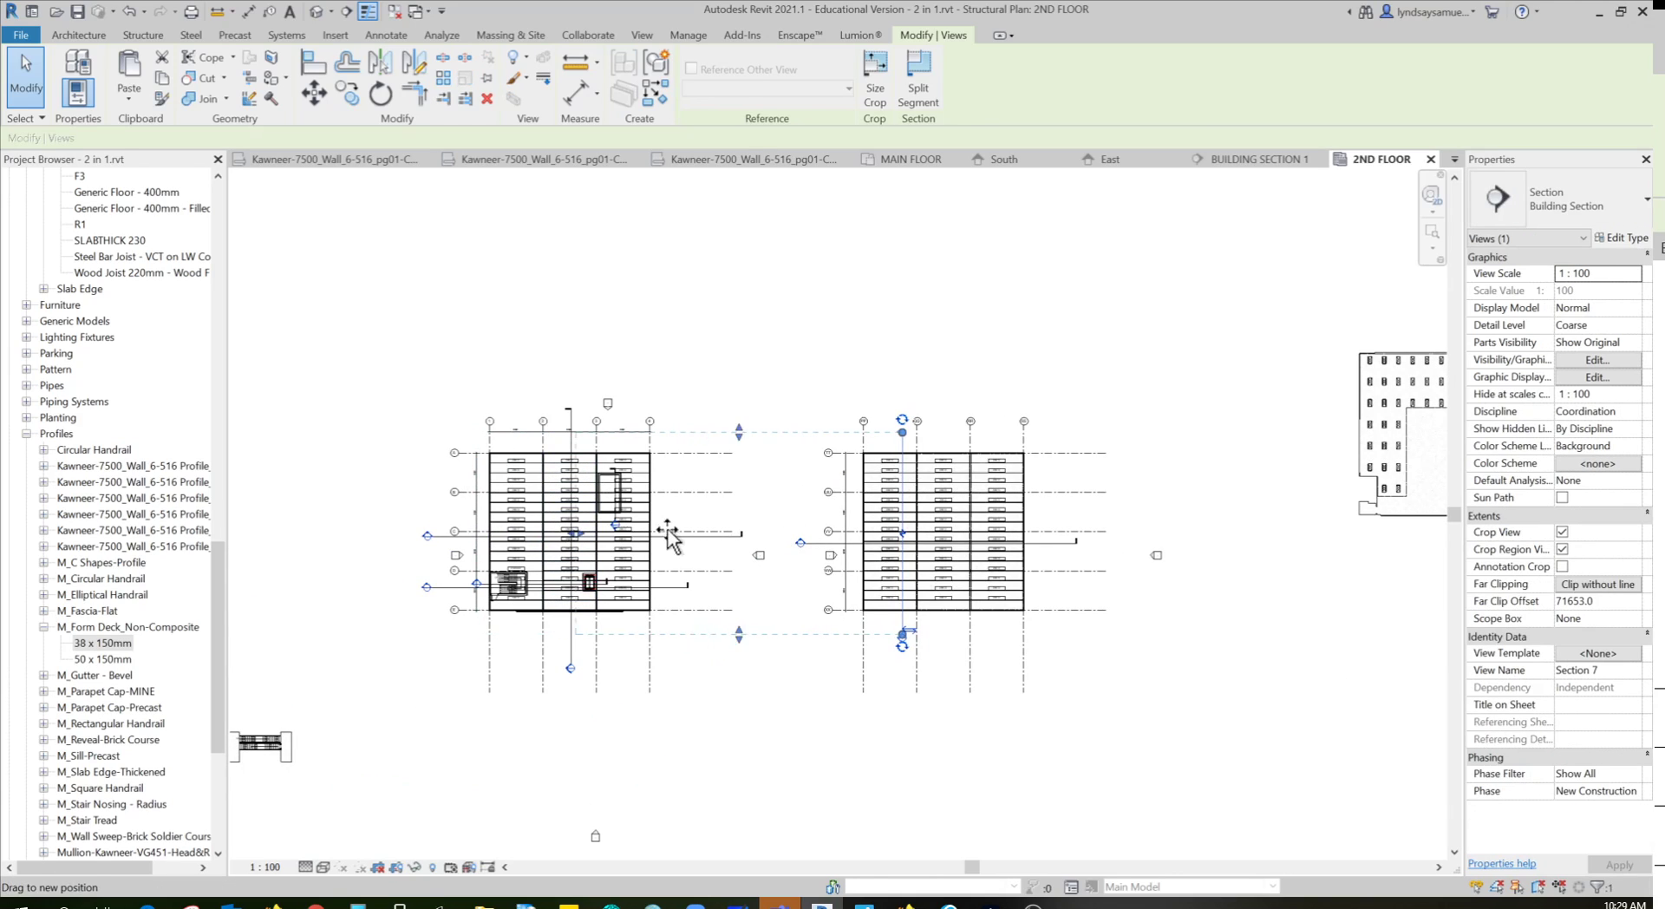
key(Escape)
scroll(940, 598, up, 1)
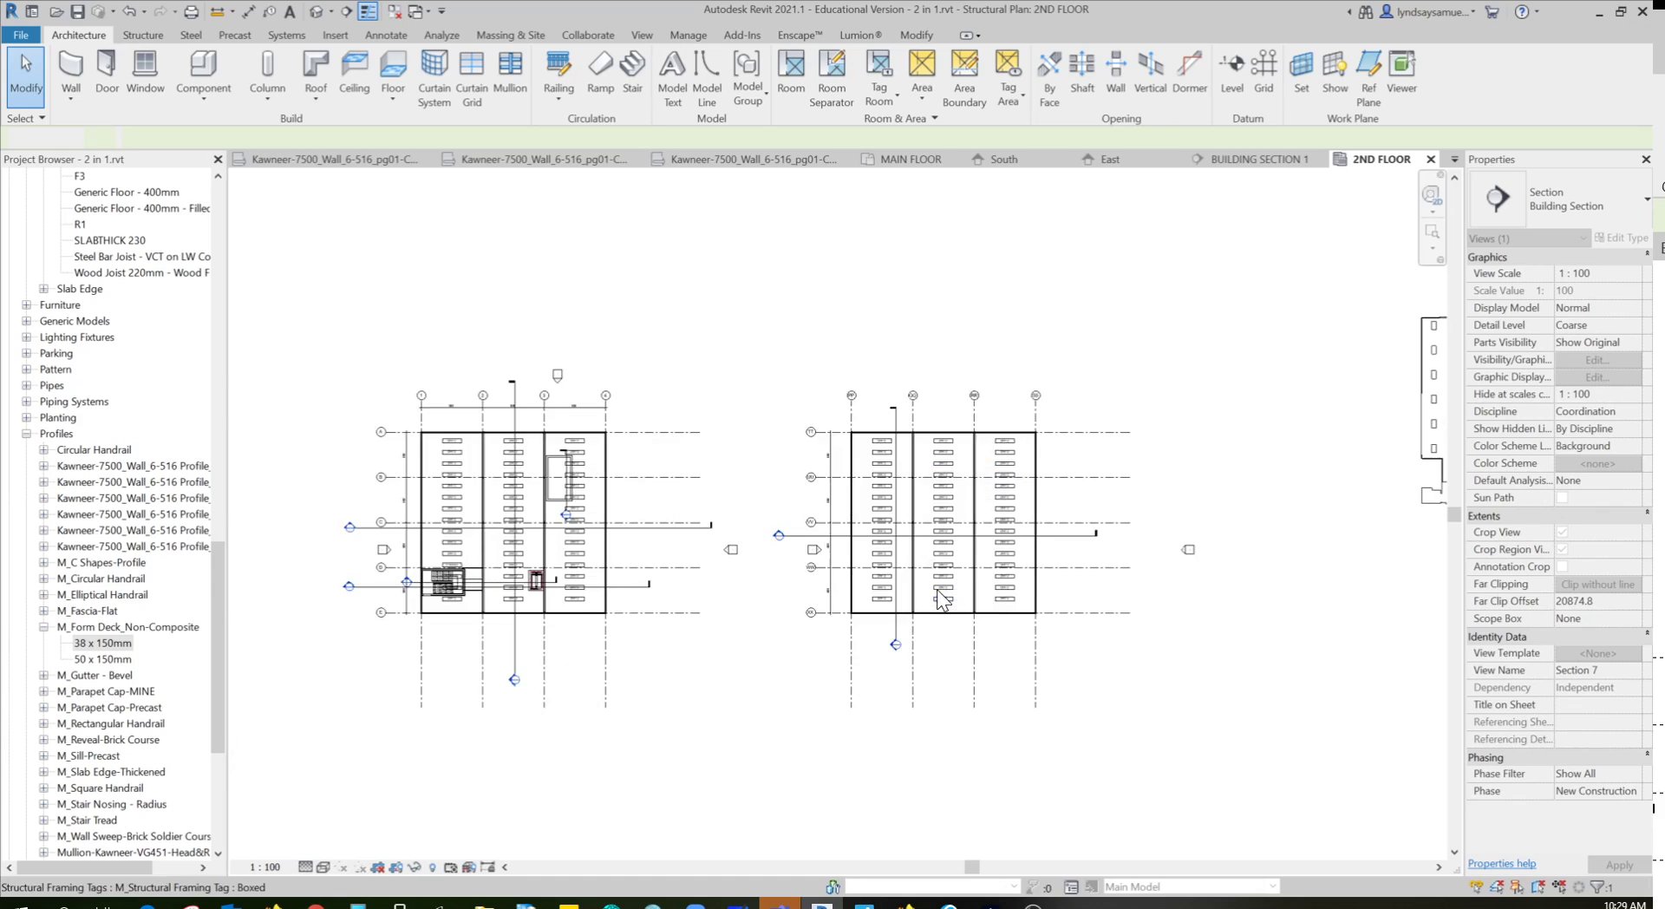
Open the new section's view, set its detail level to Fine and examine the second floor slab near grid XX
scroll(862, 715, up, 2)
scroll(871, 693, up, 2)
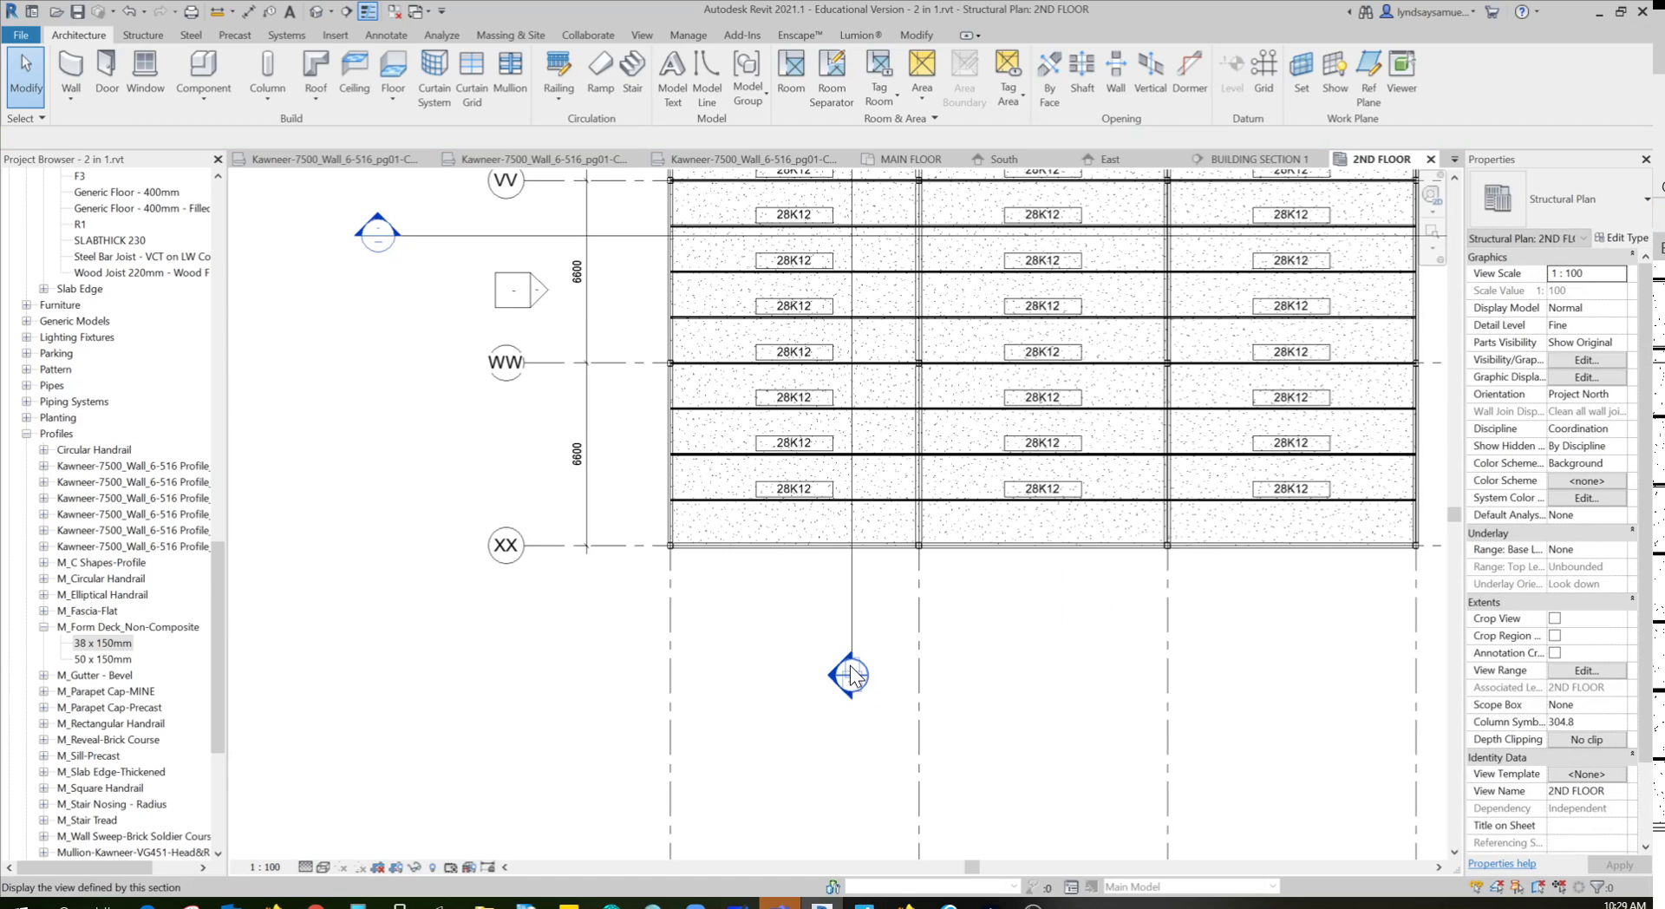
double_click(850, 671)
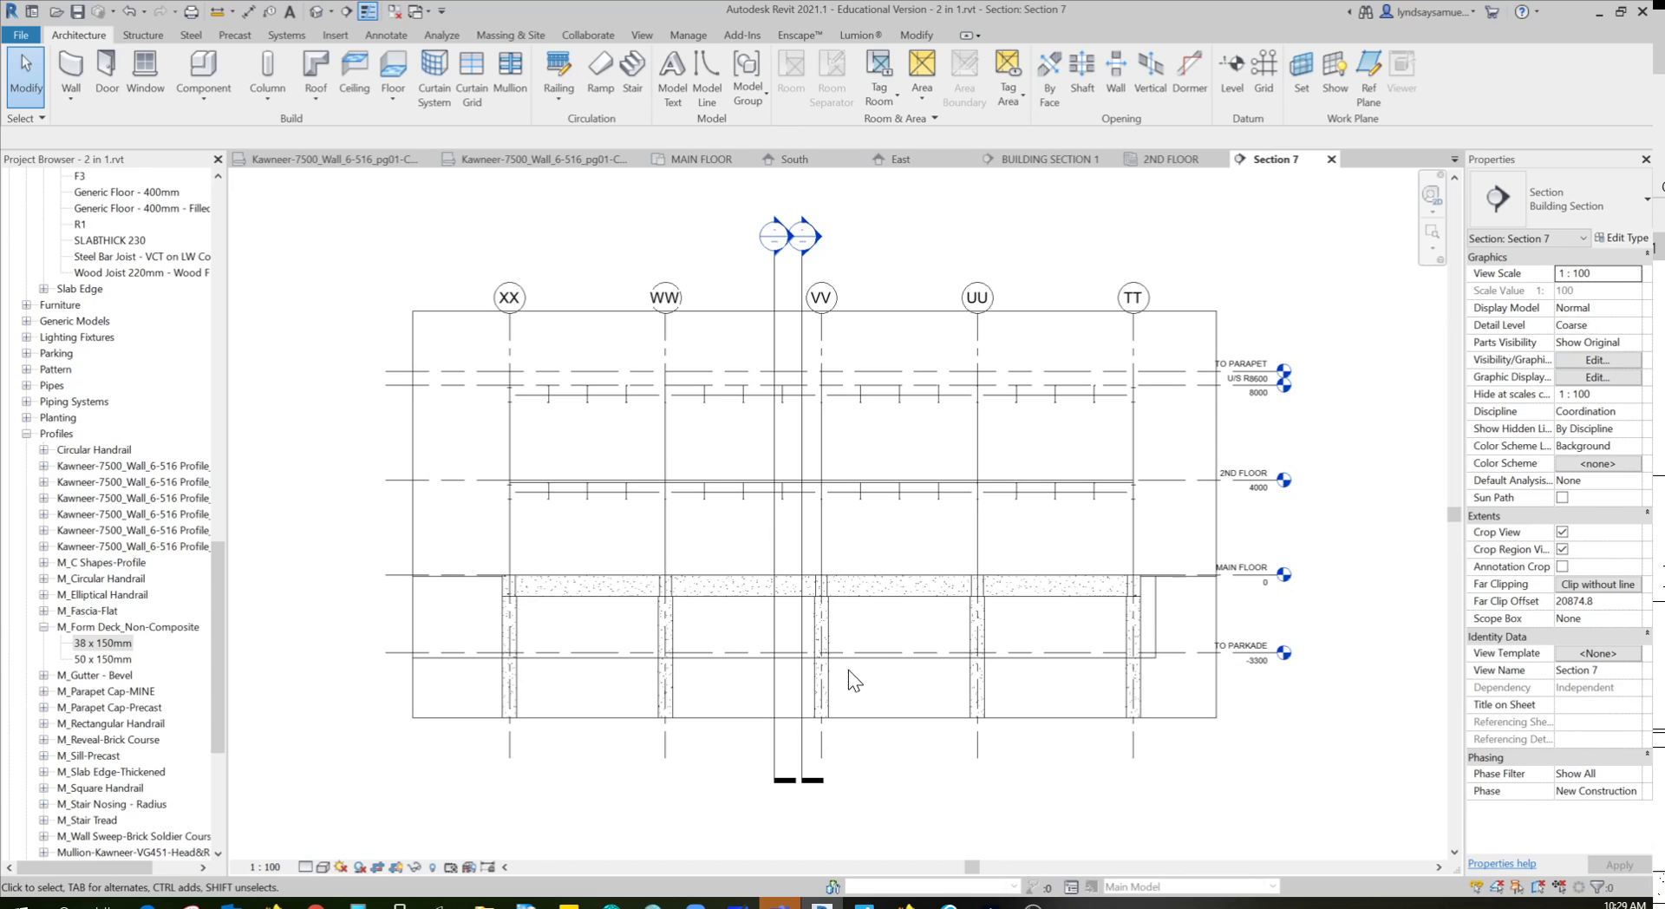
click(305, 866)
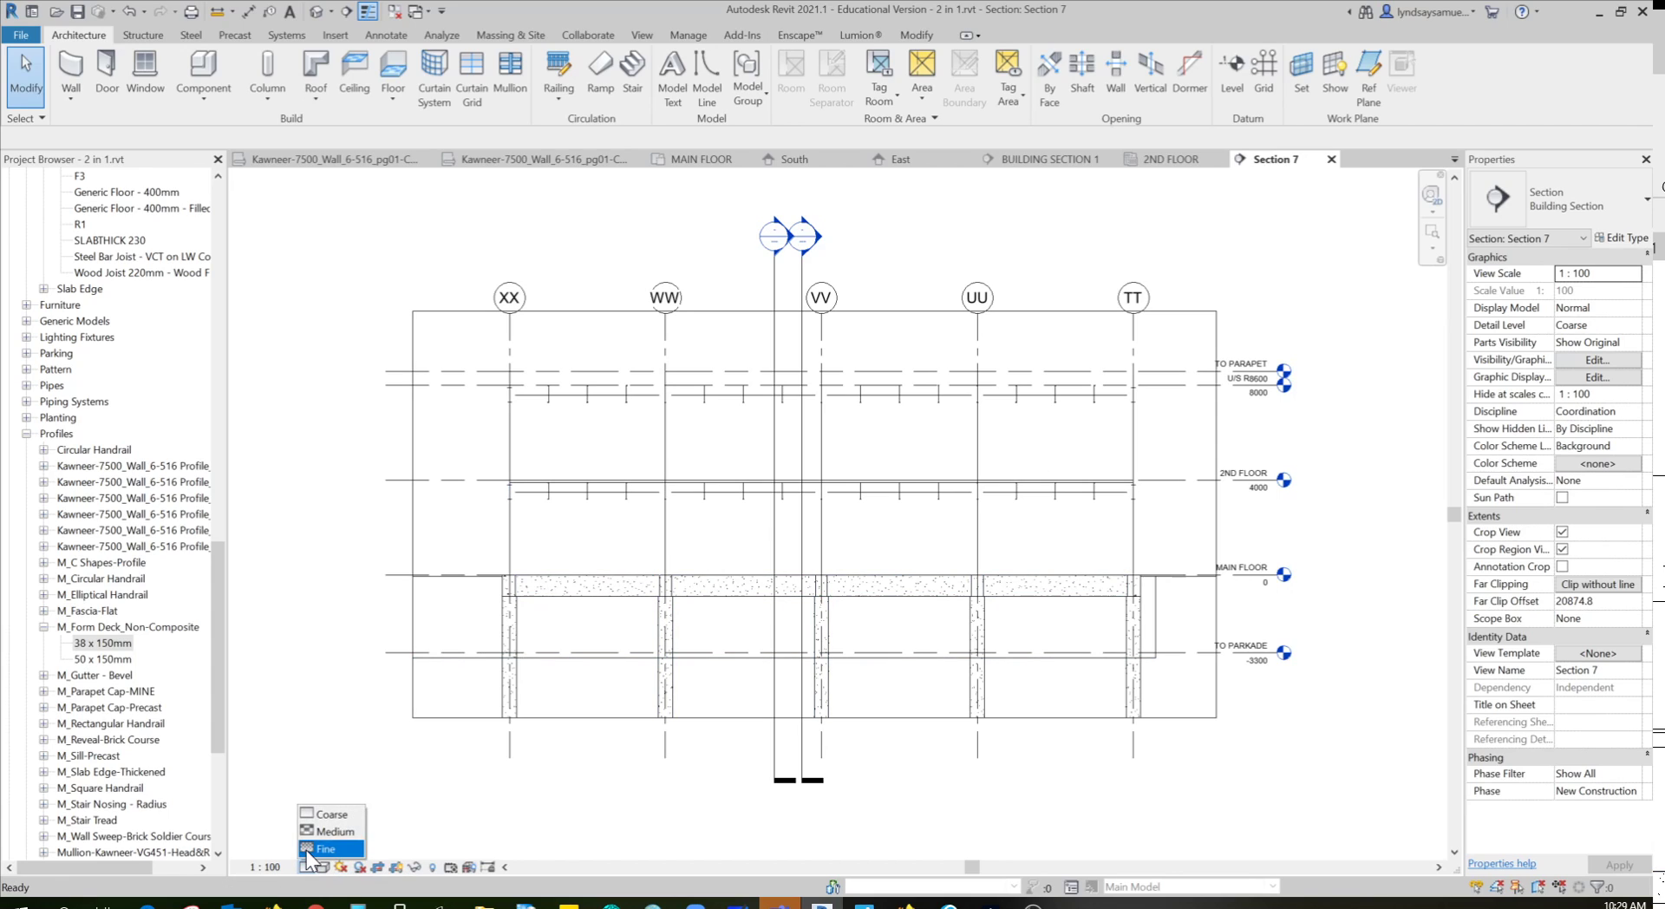
click(321, 848)
scroll(512, 486, up, 3)
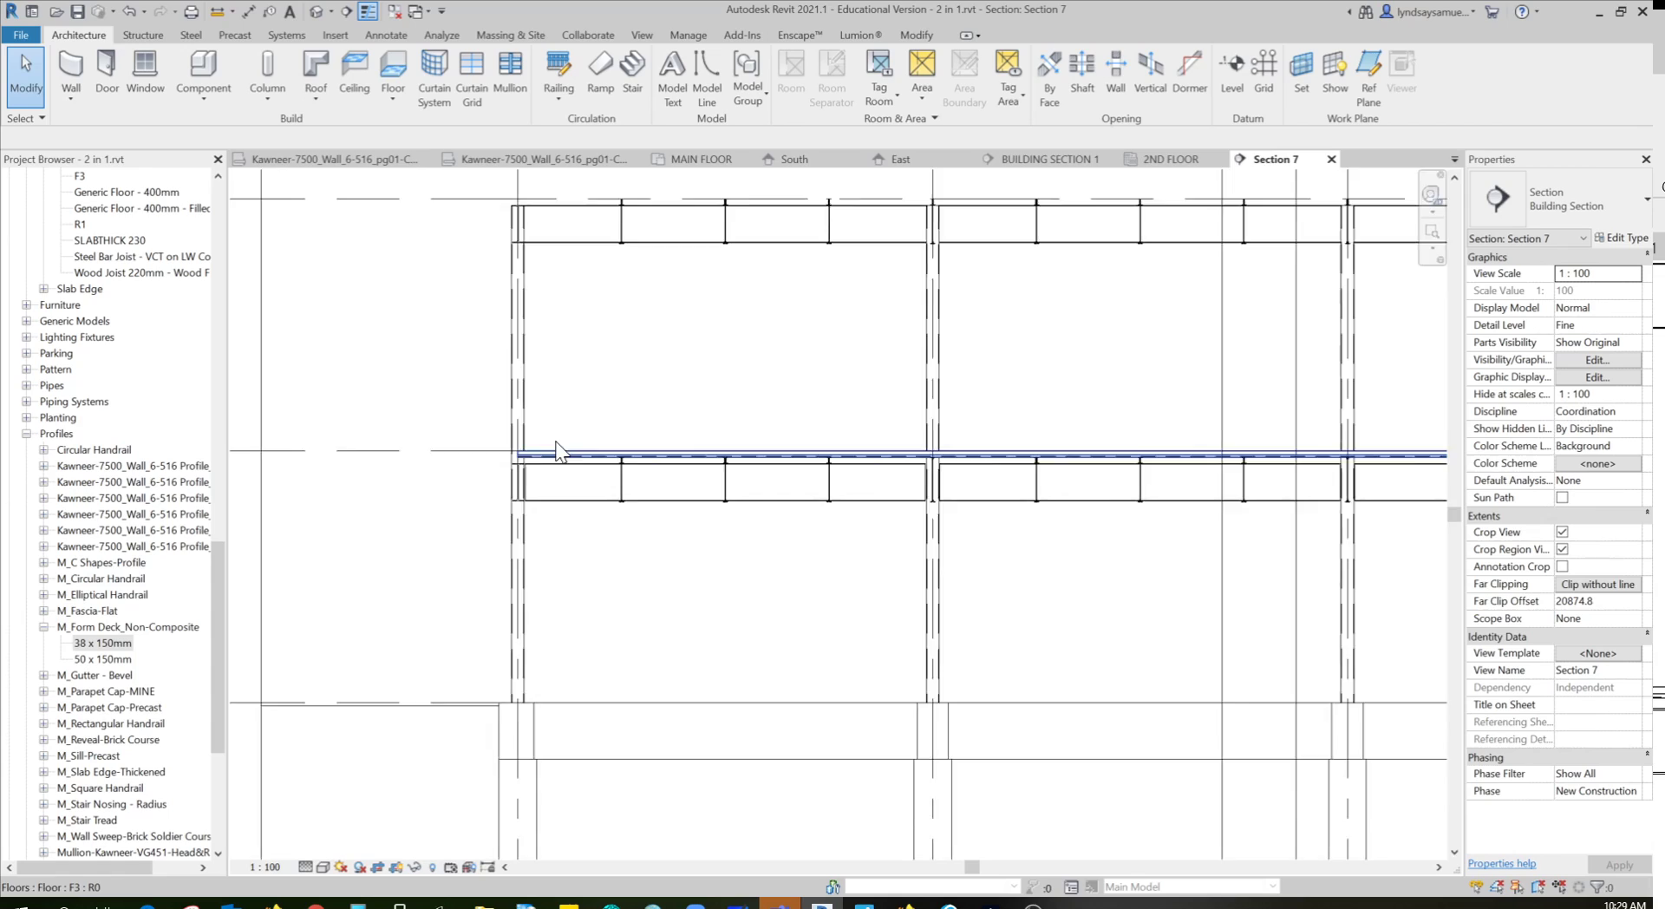
scroll(556, 451, up, 5)
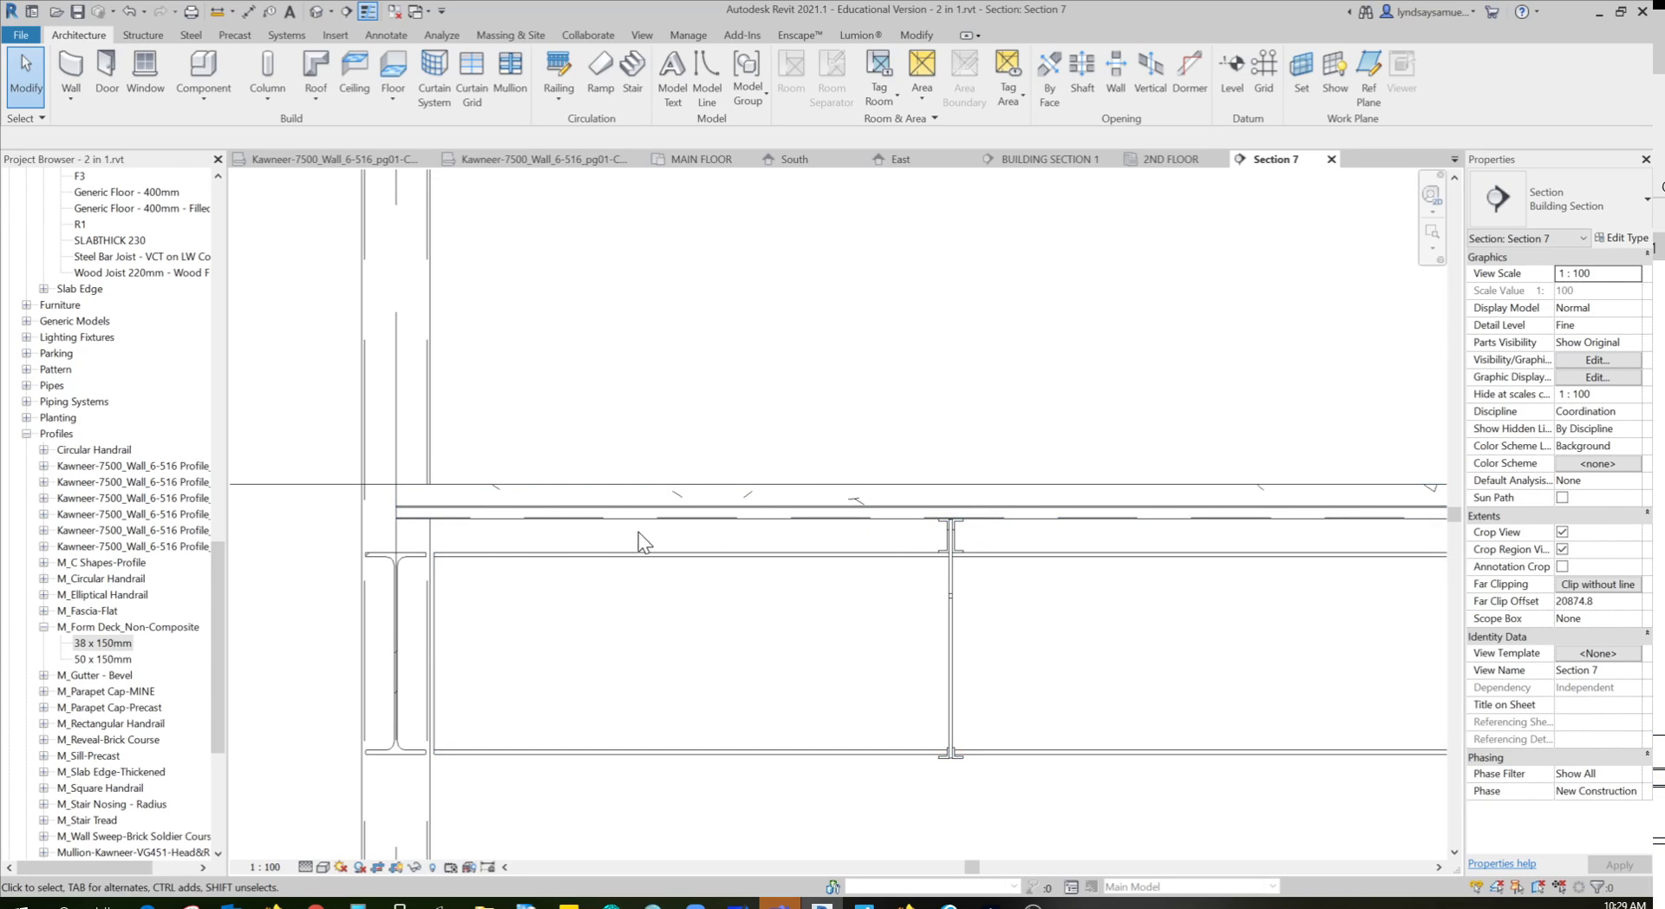
Return to the 2ND FLOOR structural plan and open Section 3 between grids VV and WW to examine the metal deck above the joists
drag(216, 554, 217, 195)
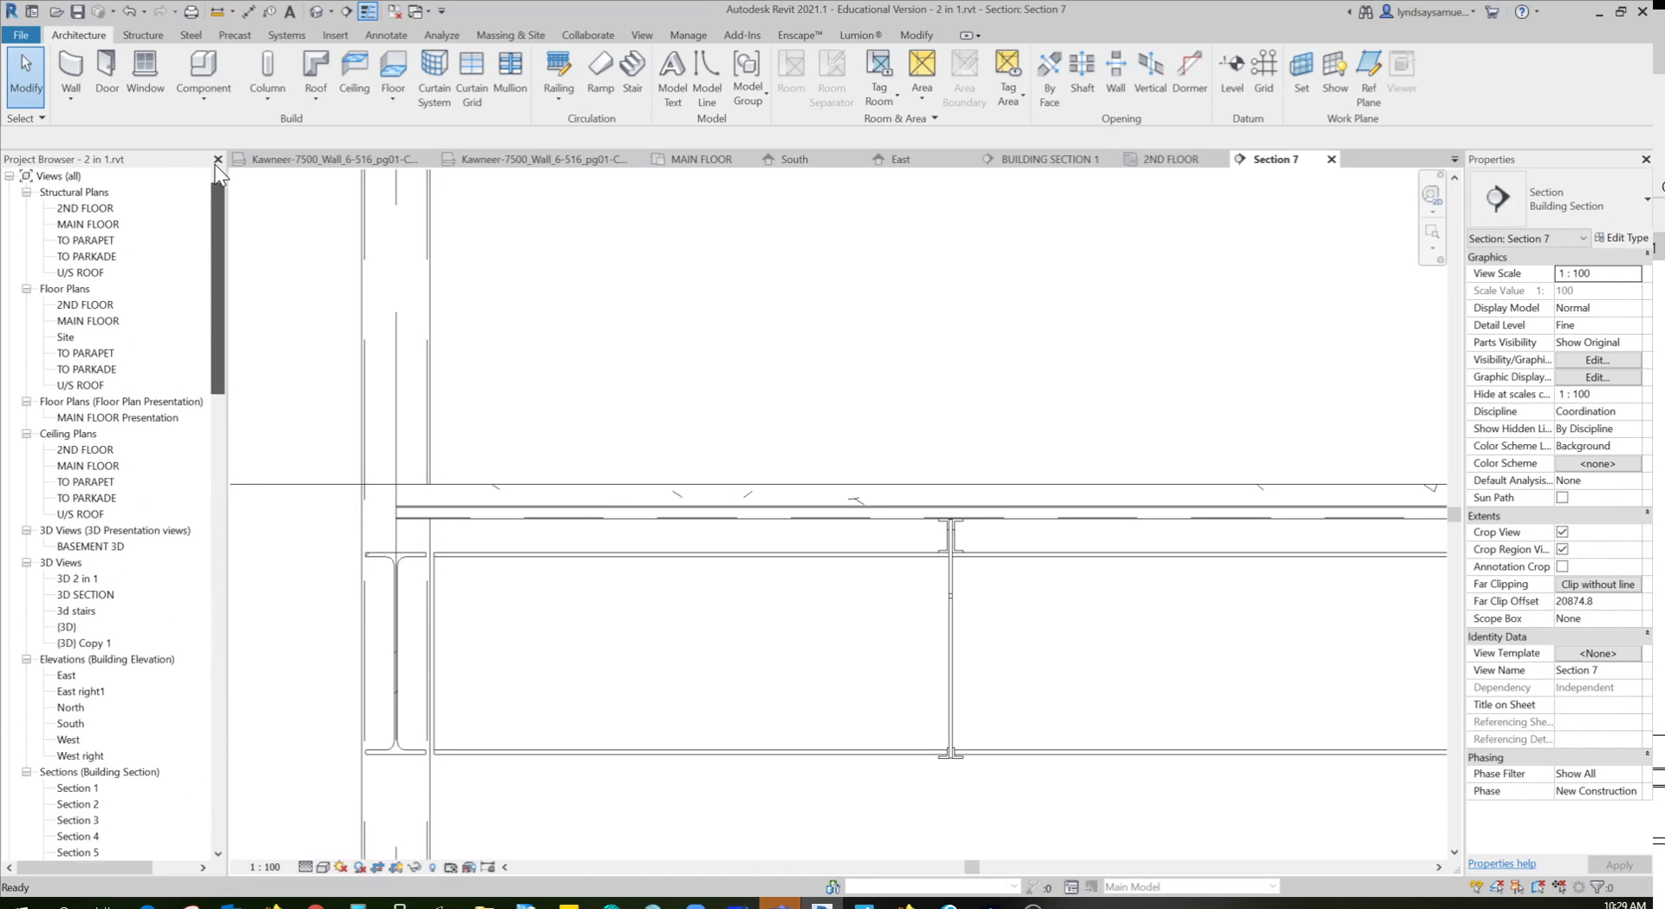
double_click(85, 208)
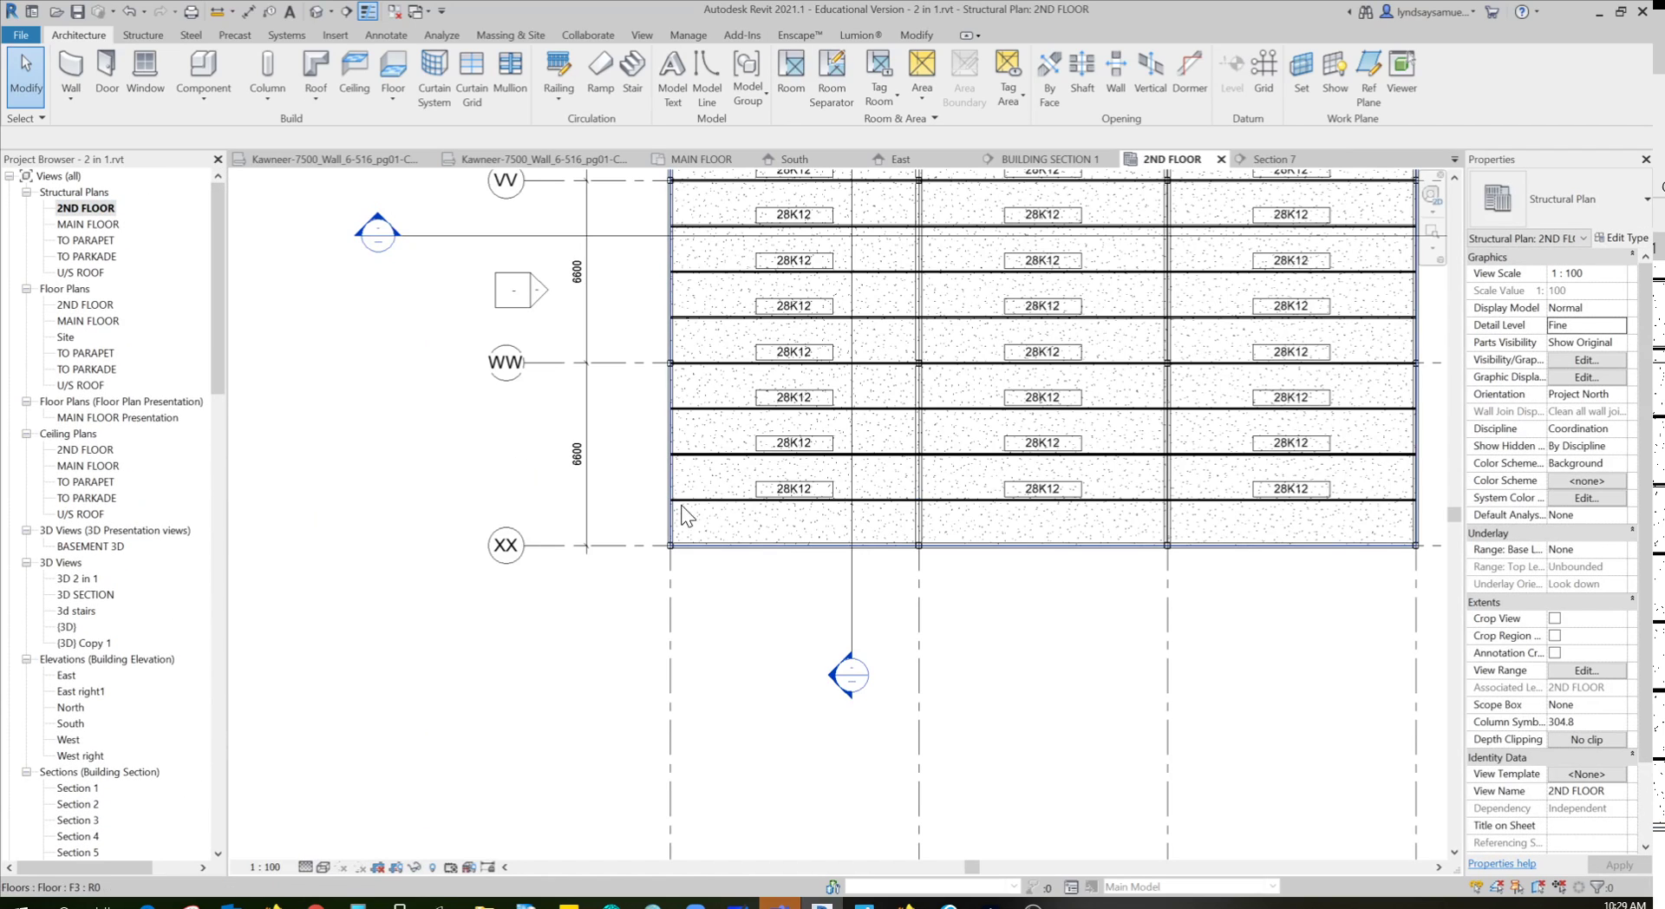
scroll(704, 590, down, 1)
middle_drag(709, 593, 706, 685)
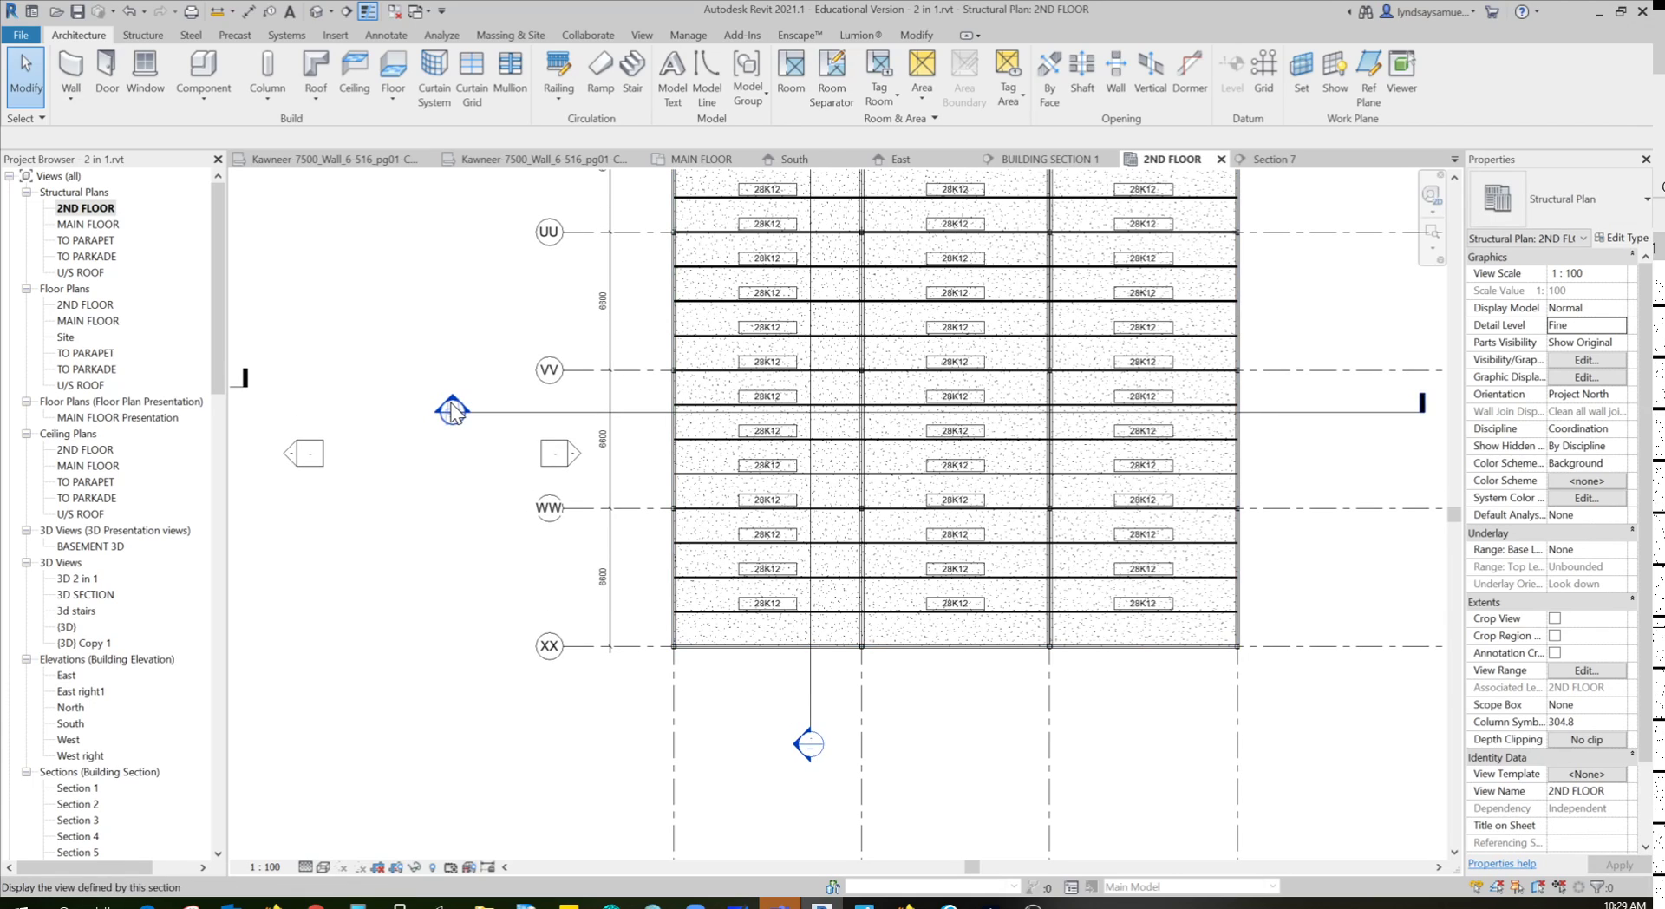
double_click(451, 411)
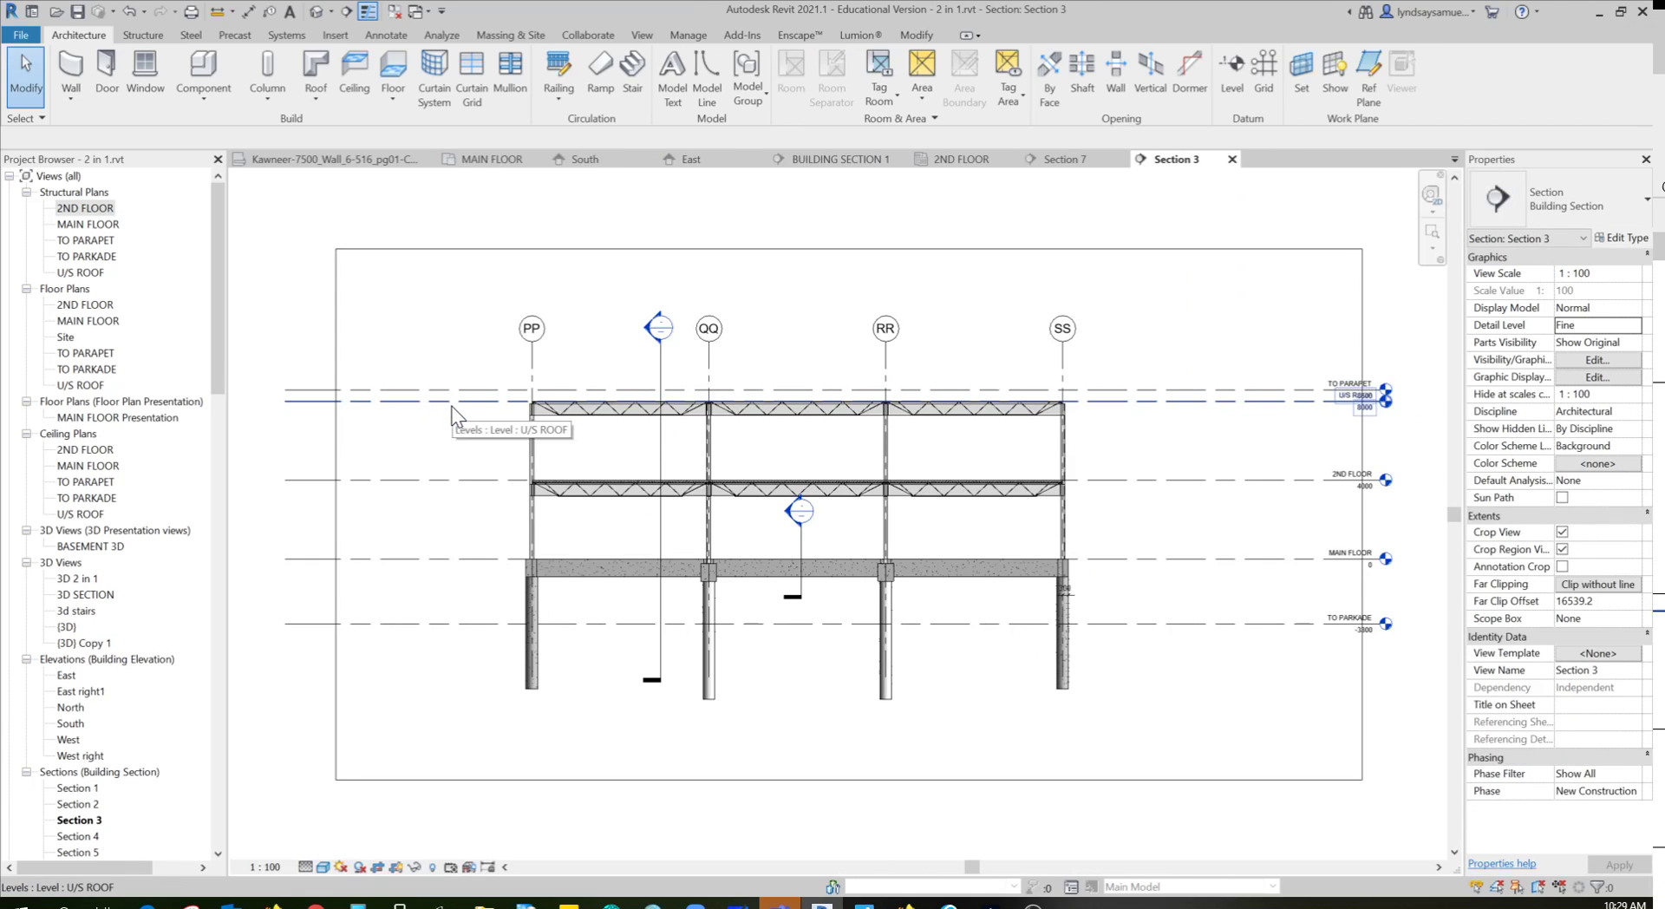
scroll(541, 490, up, 10)
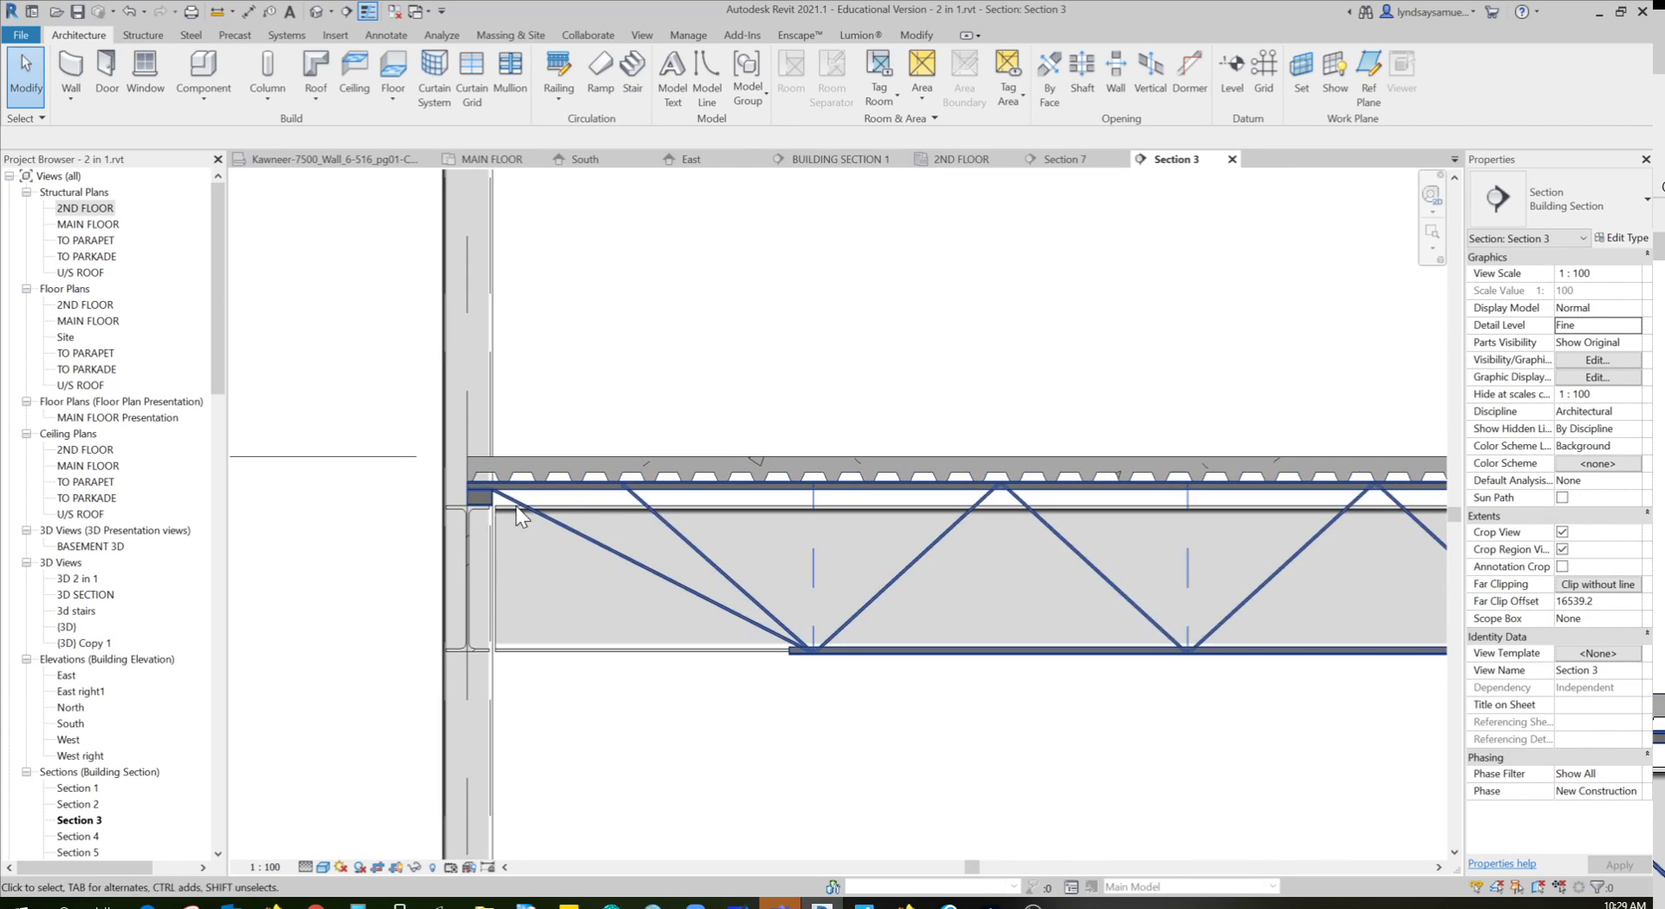
Examine the metal deck's edge above the joists in Section 3 and open the default 3D view
scroll(464, 483, up, 3)
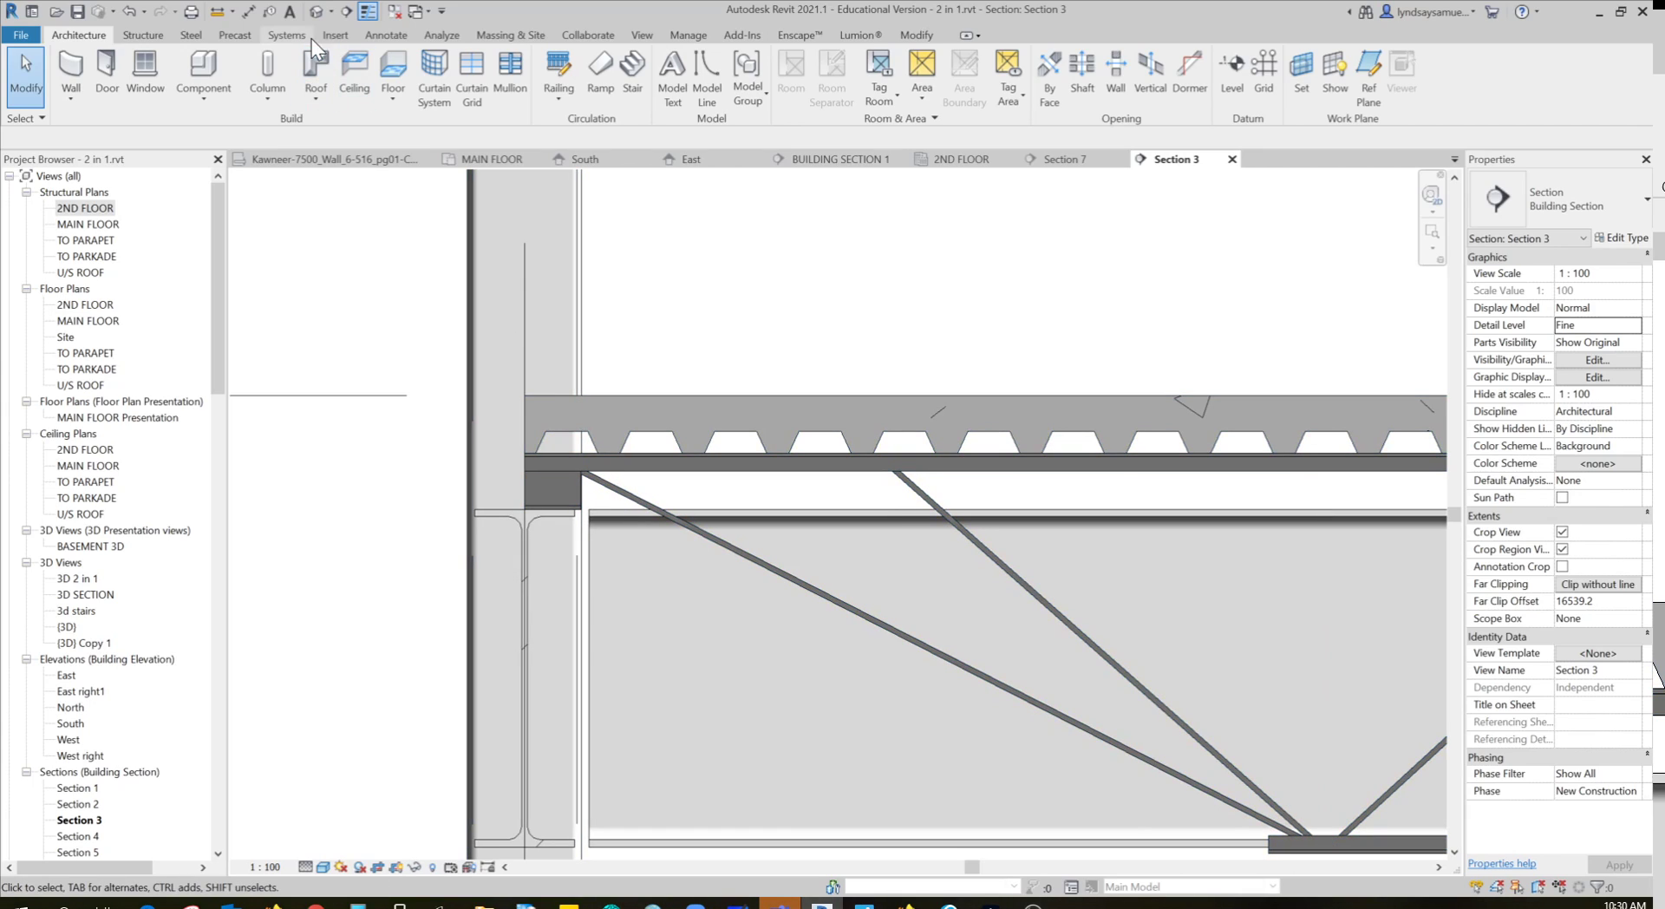
click(312, 12)
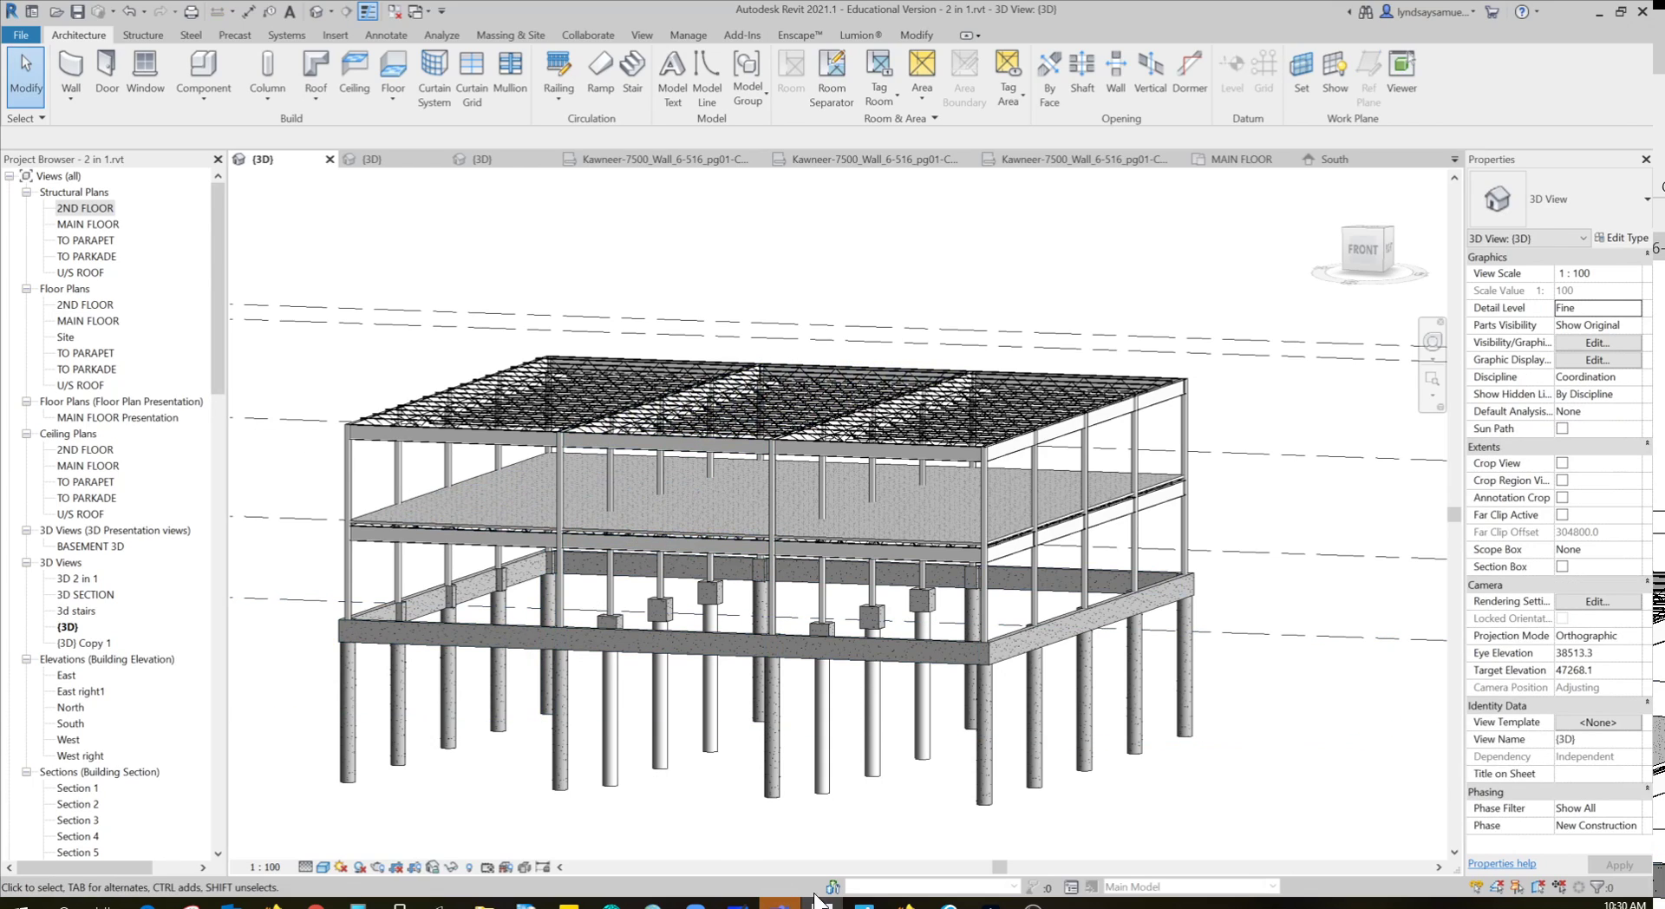
Switch to the UNIT 5 structural floors PDF in Acrobat and read the instruction for placing floor type F2 on the Main Floor level
mouse_move(991, 901)
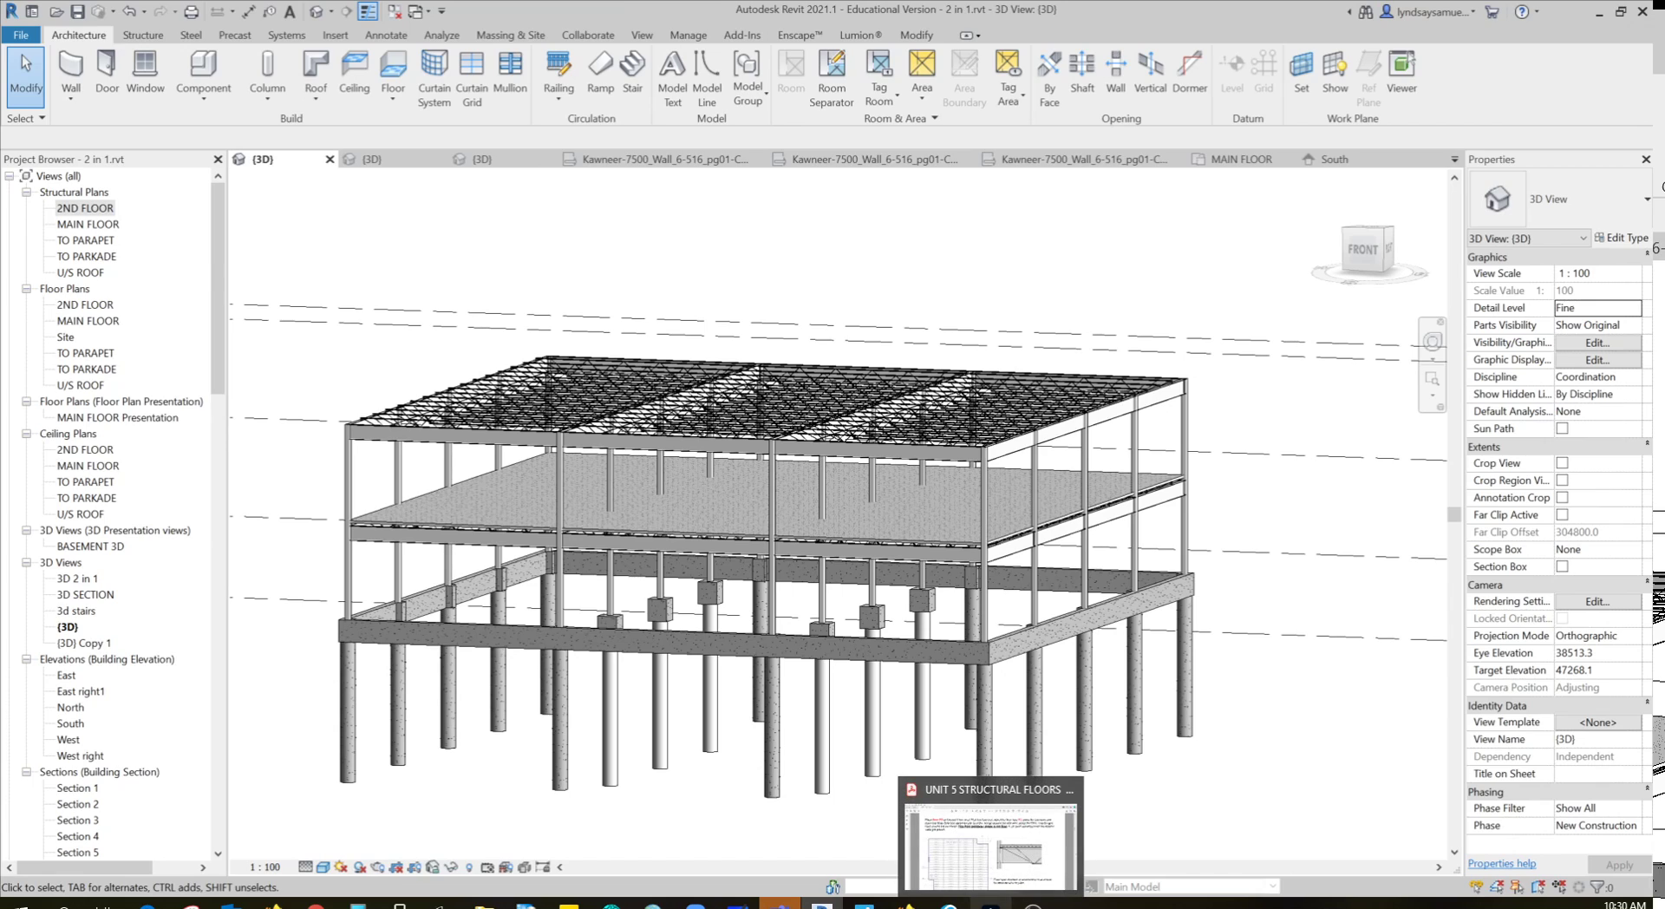
click(991, 832)
scroll(733, 396, down, 5)
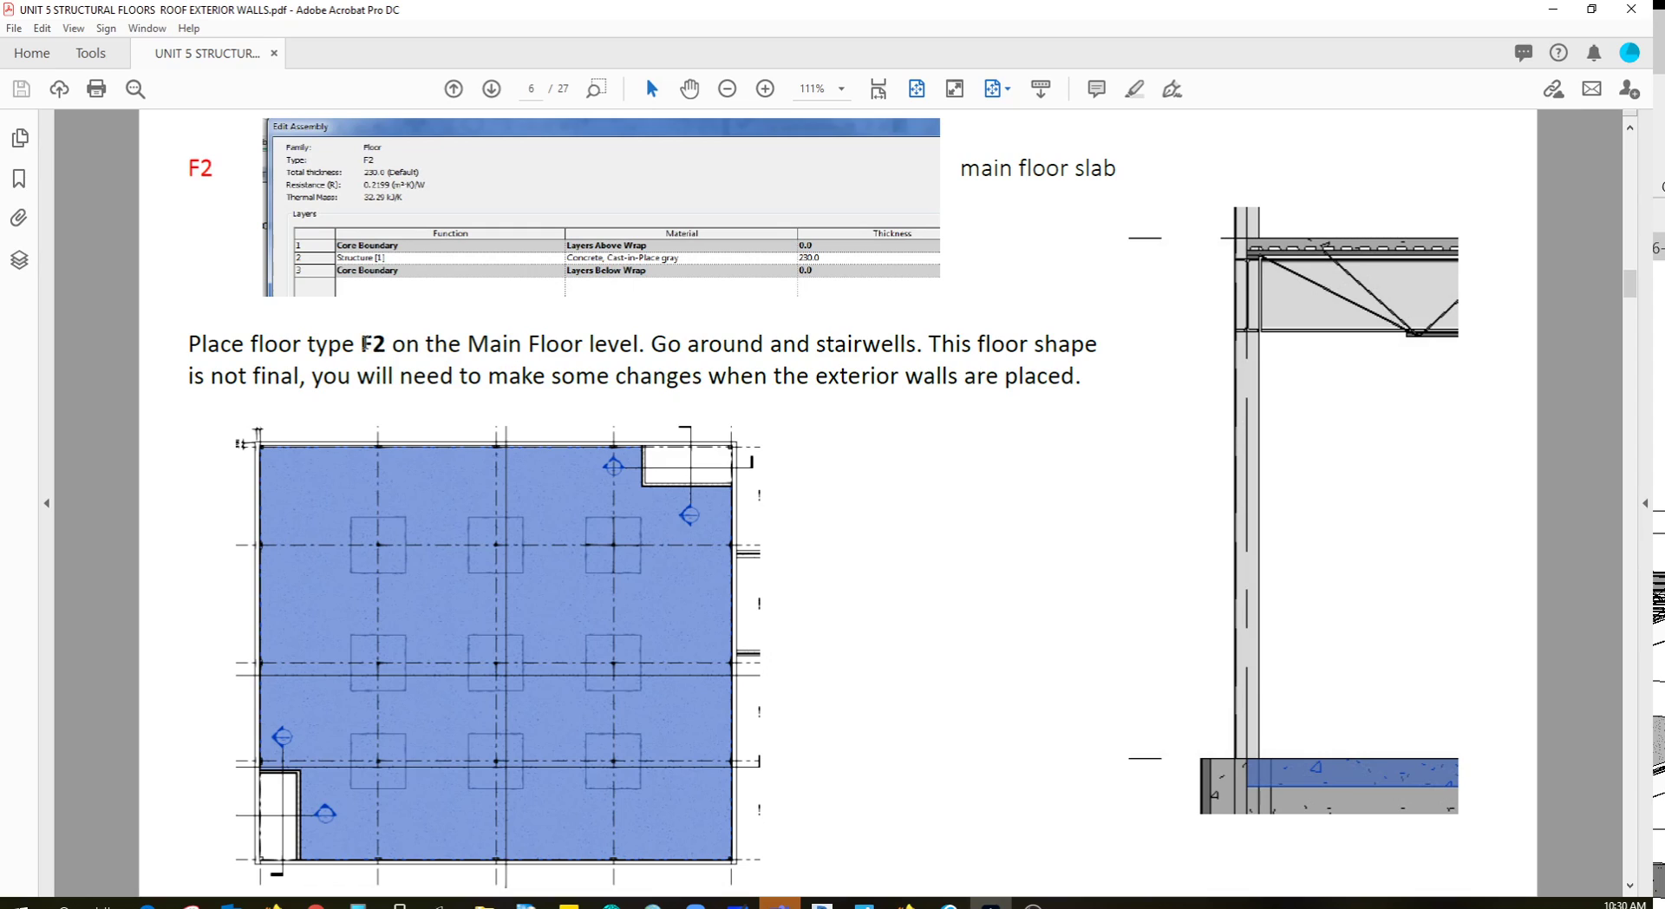
drag(361, 344, 639, 345)
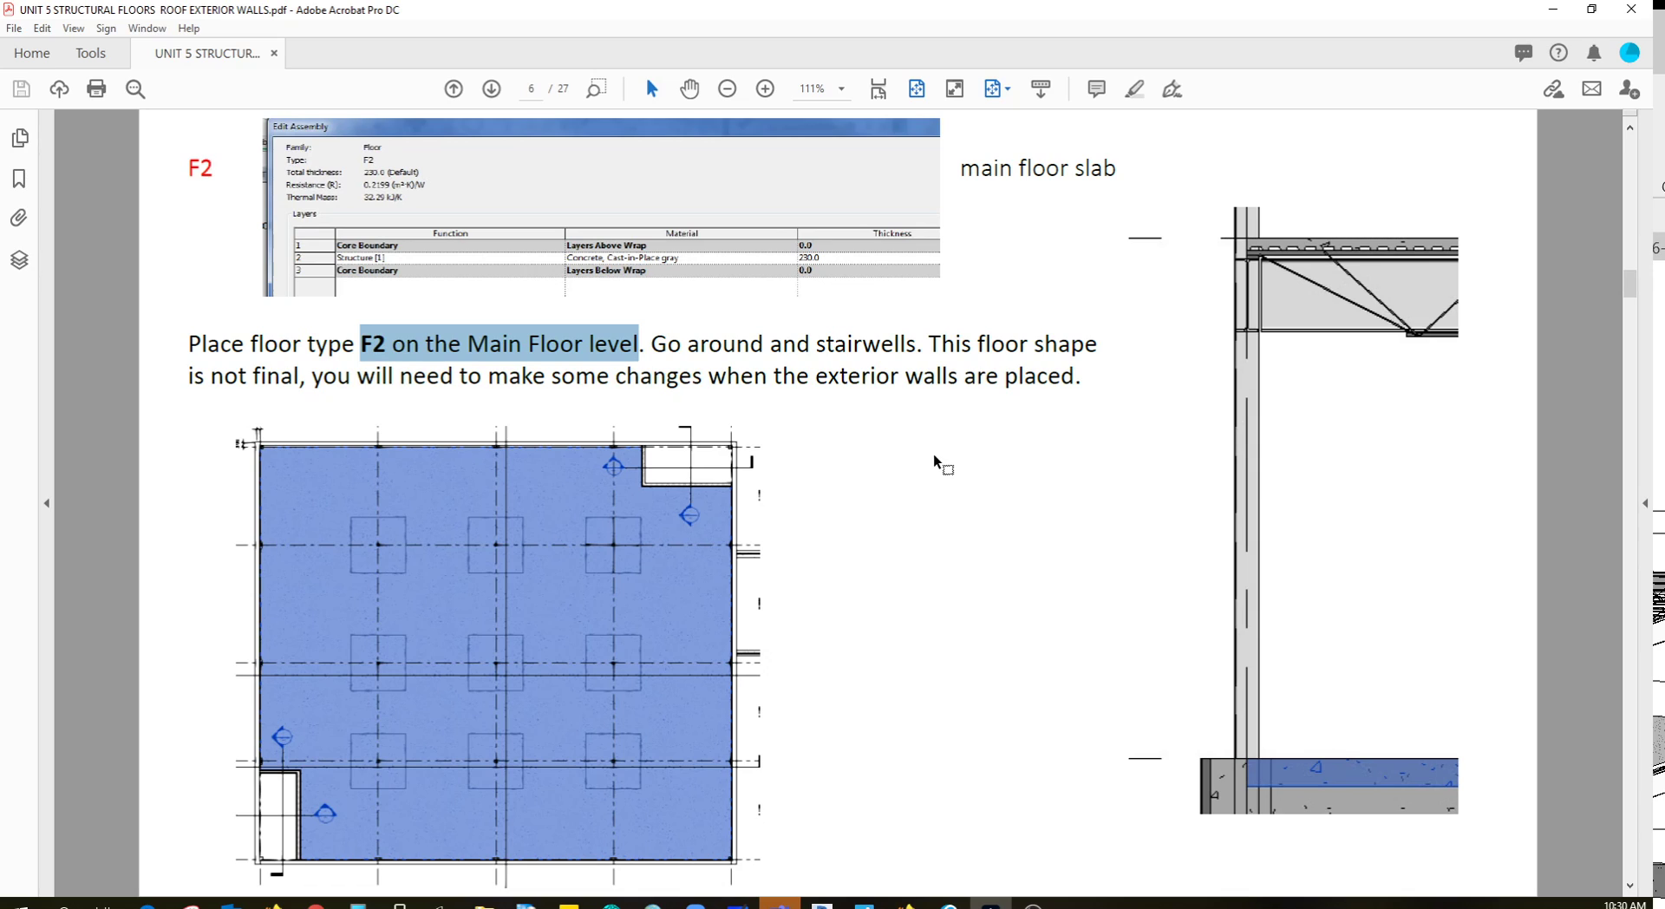
Switch back to Revit and open the MAIN FLOOR structural plan, framing grids PP to SS and TT to XX
mouse_move(821, 904)
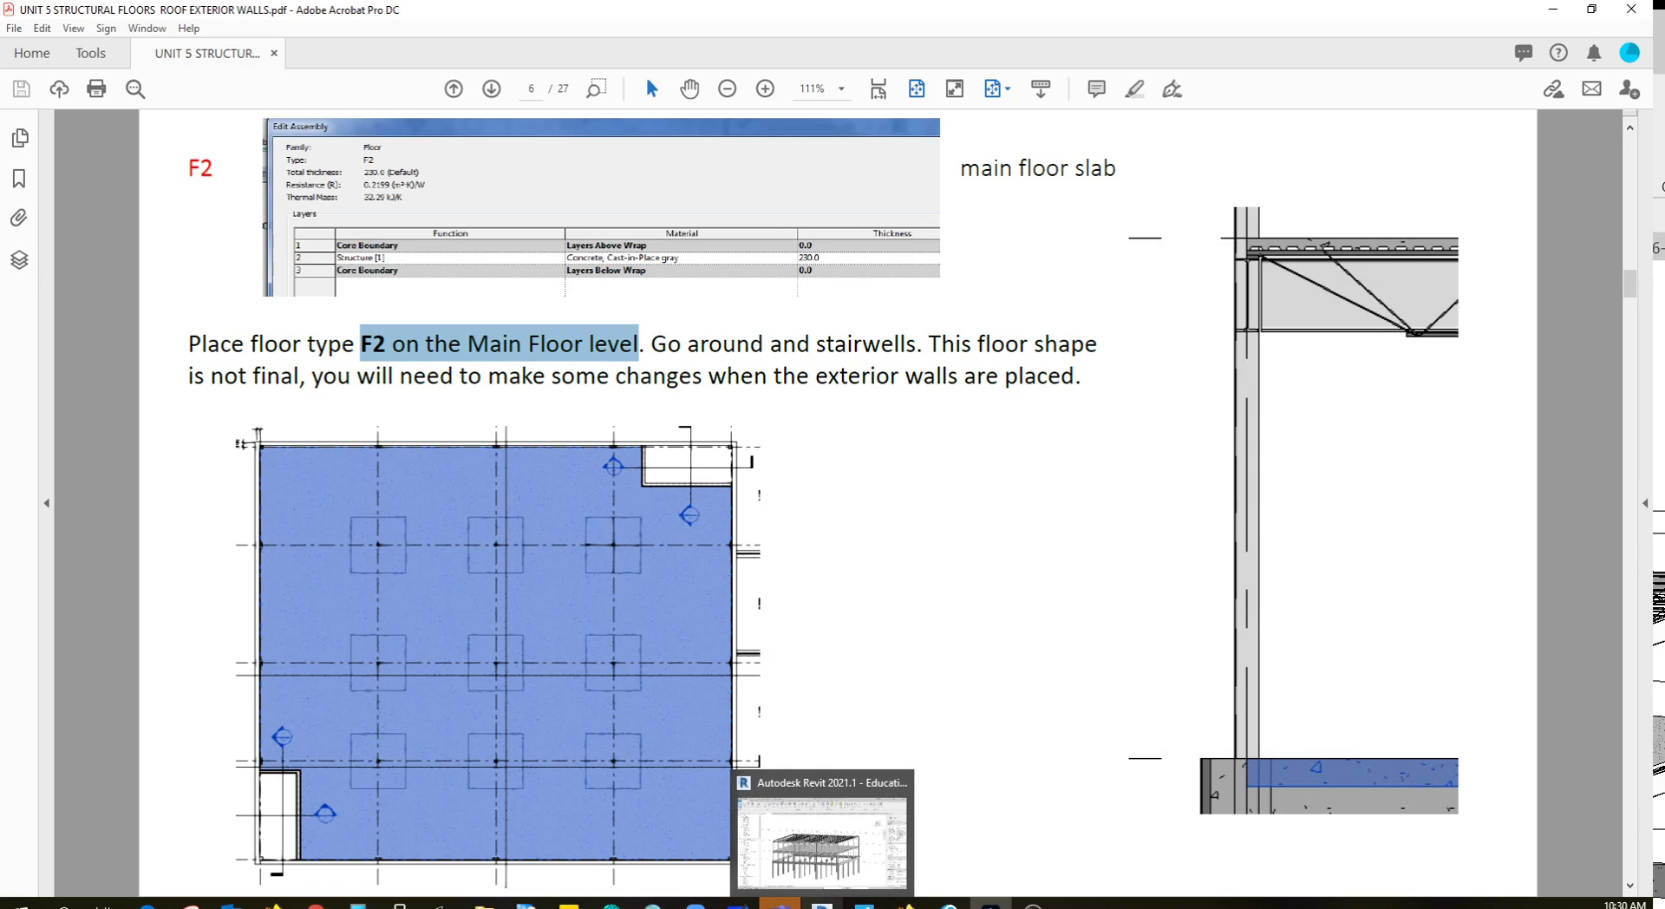
click(823, 828)
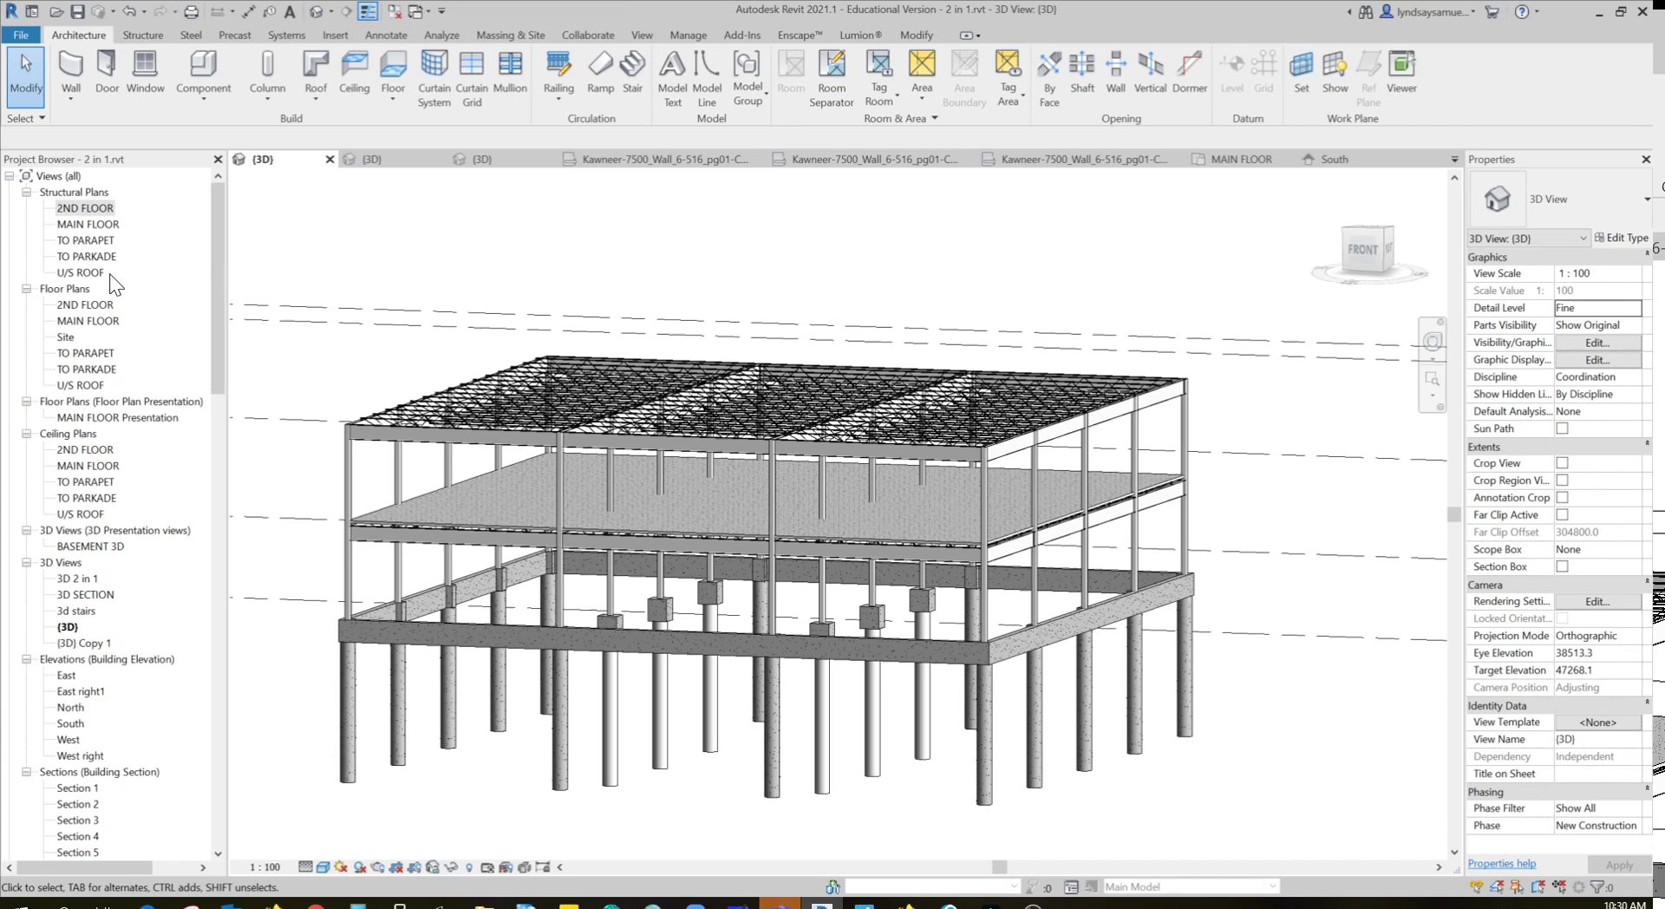
double_click(88, 224)
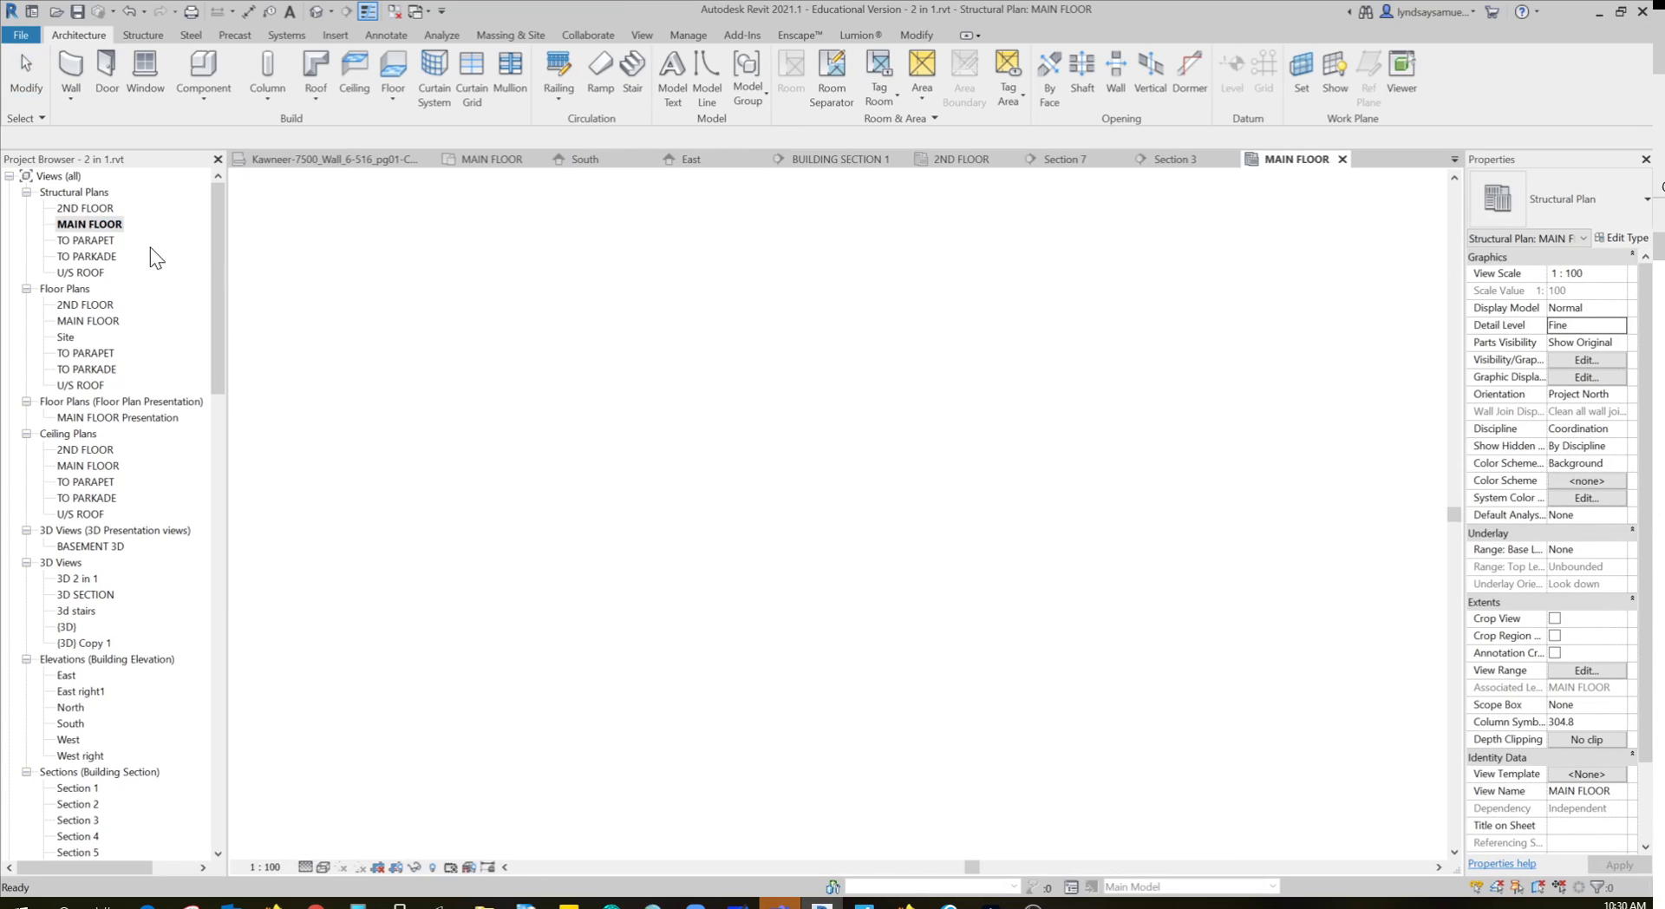
scroll(854, 451, down, 3)
middle_drag(869, 468, 813, 632)
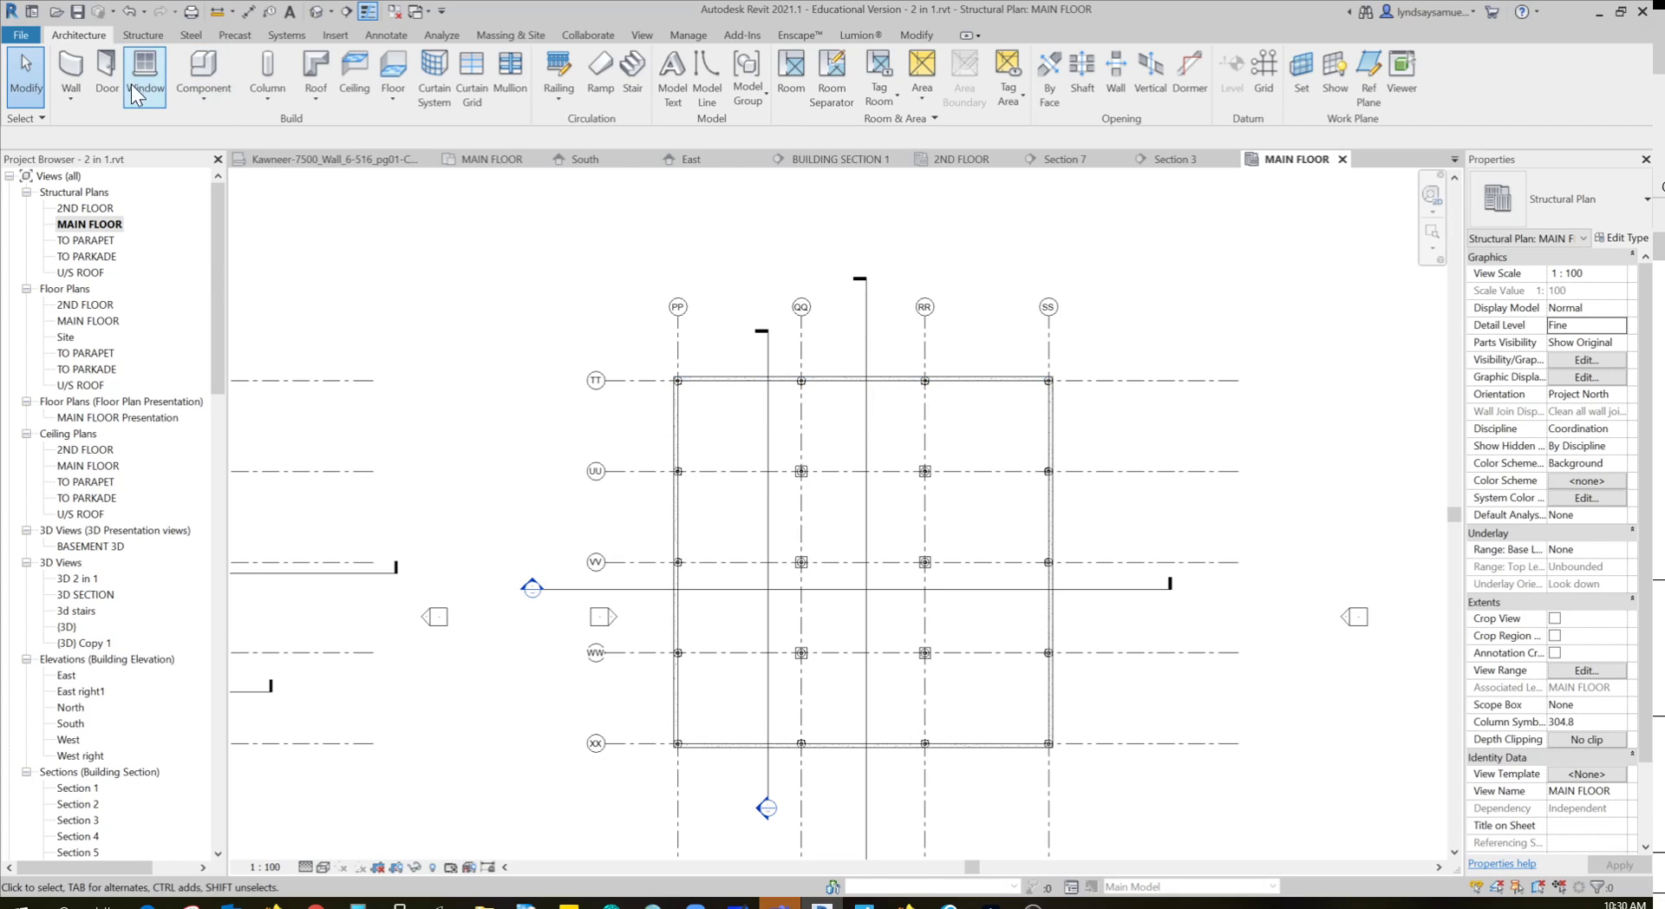
Start a new floor on the MAIN FLOOR level using floor type F2
click(393, 67)
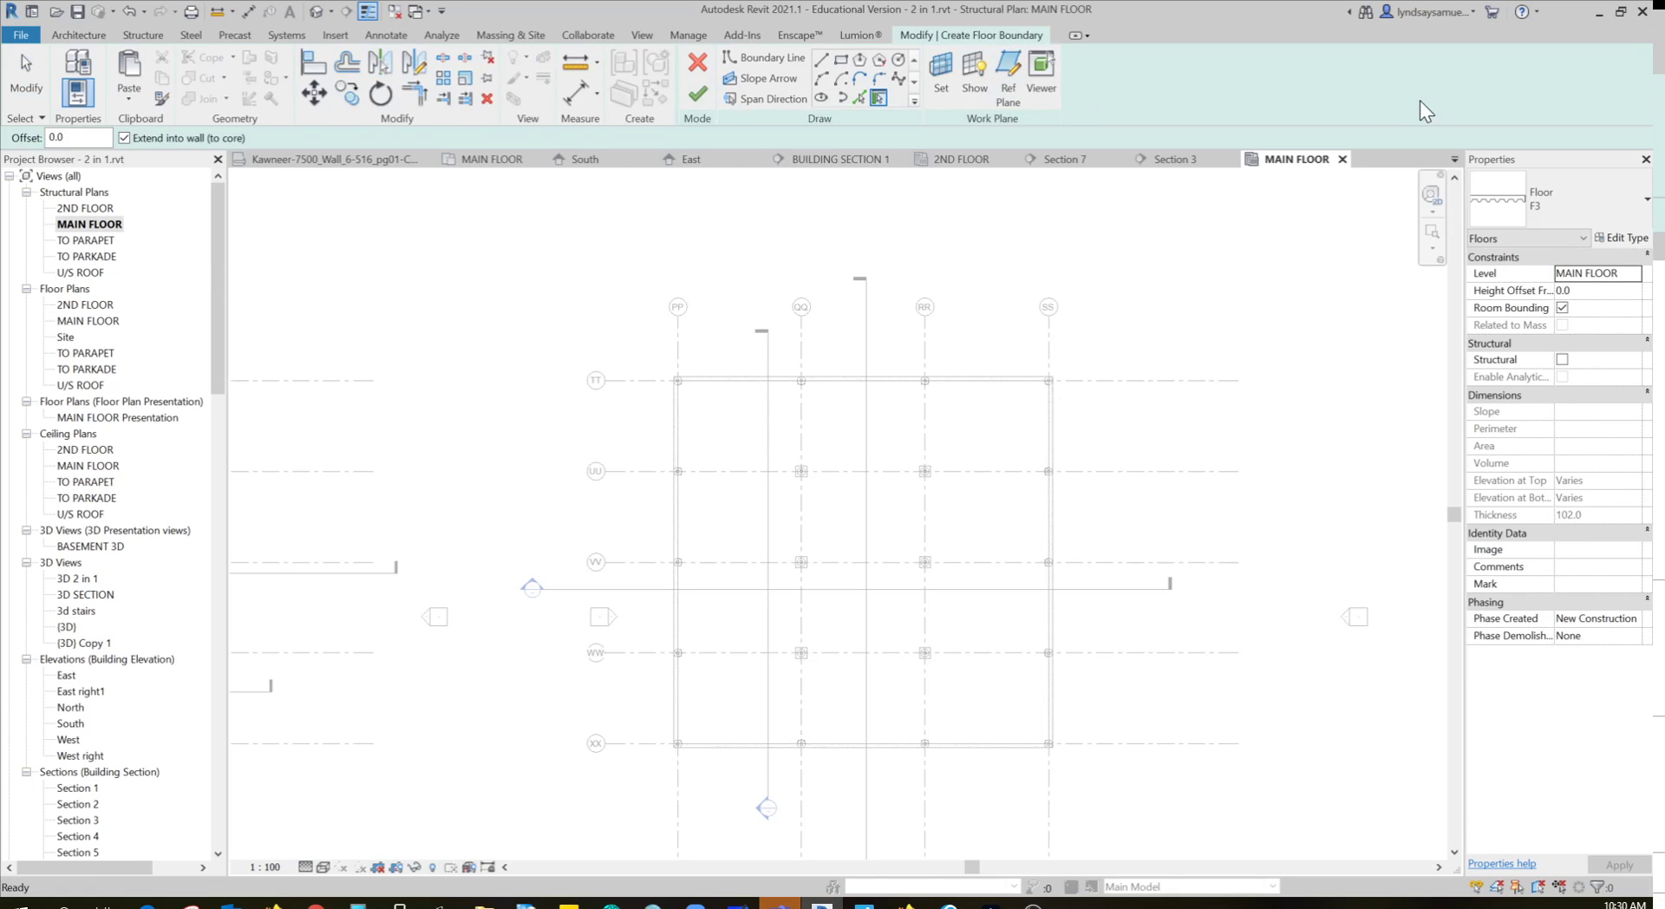
click(1554, 190)
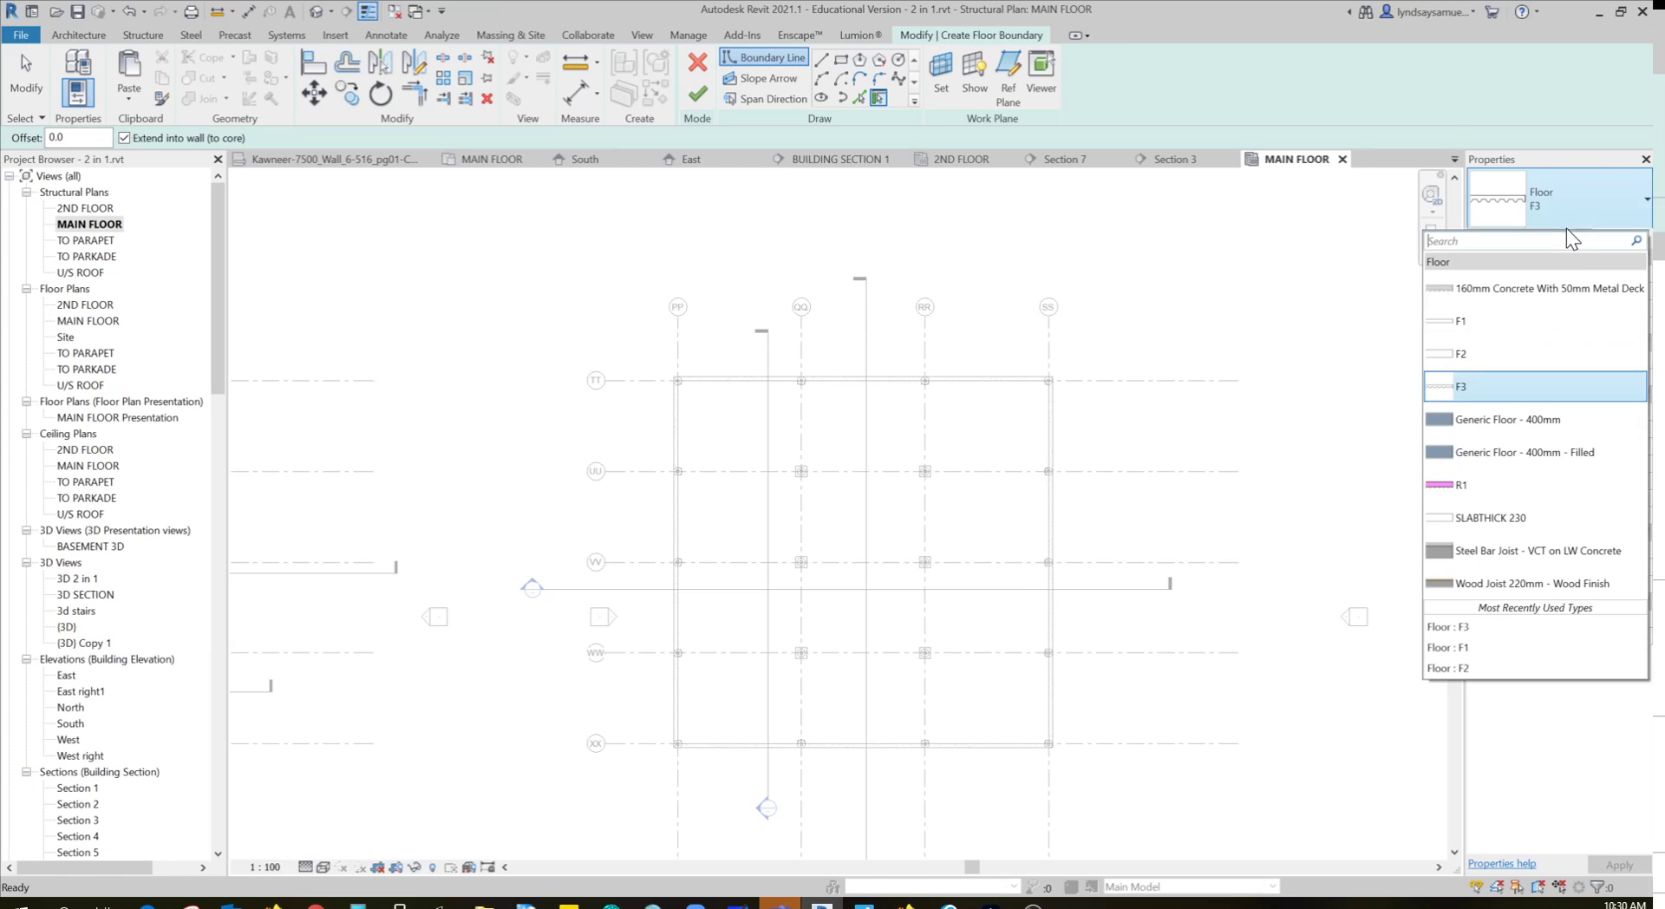
click(1467, 355)
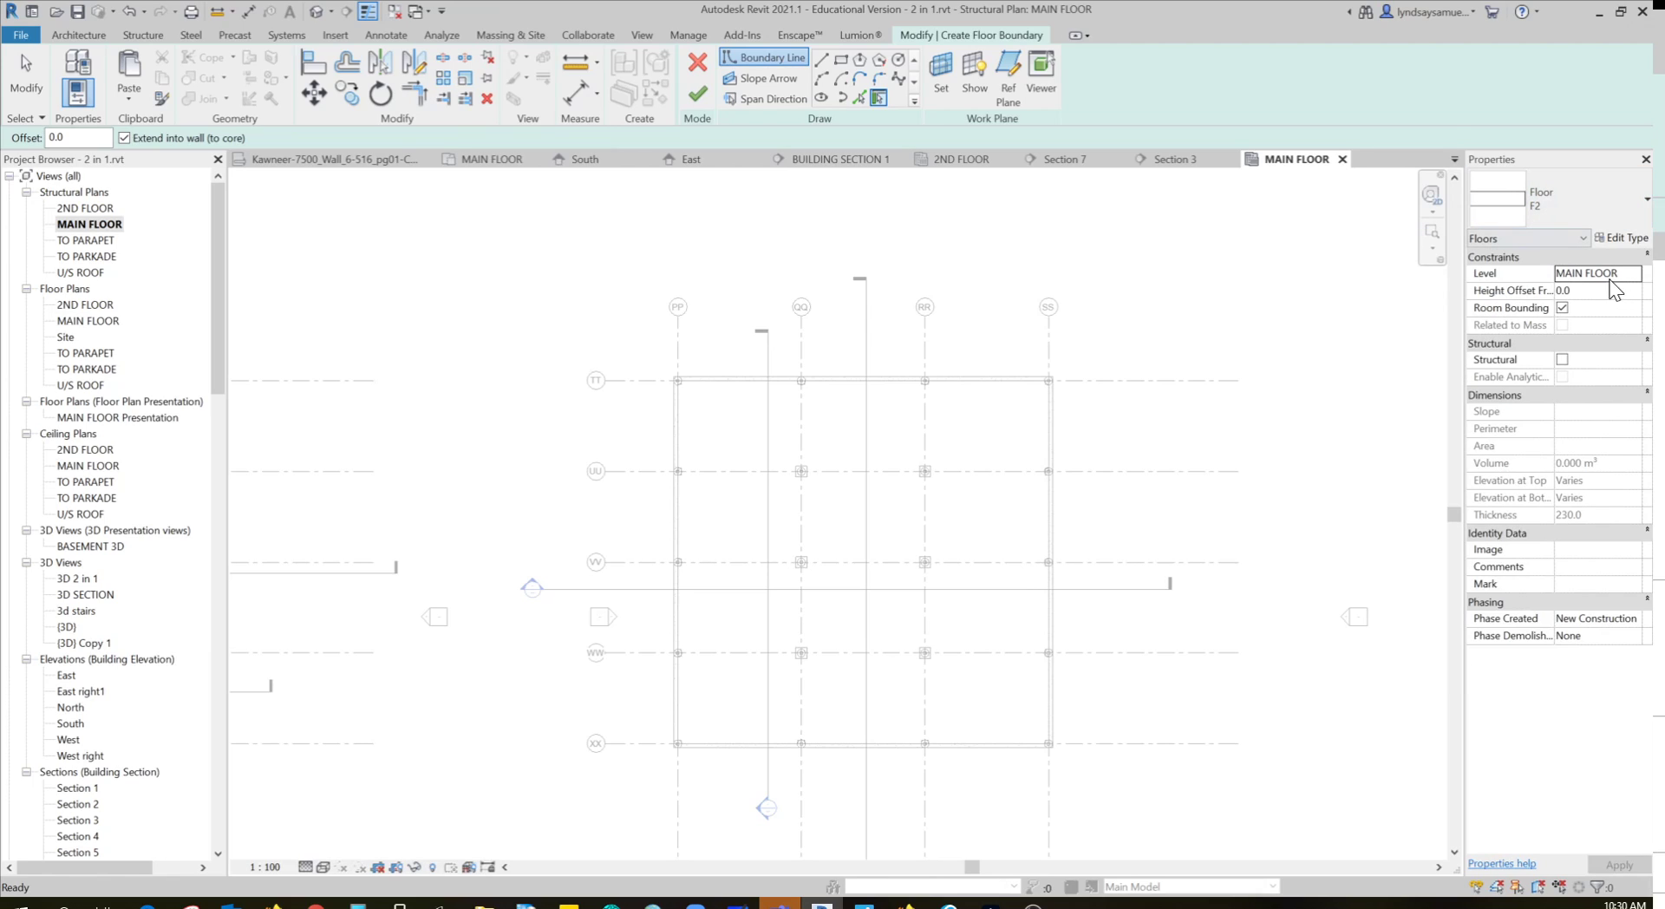
Sketch a rectangular floor boundary from grid intersection PP/TT to the opposite corner at grid intersection SS/XX
click(840, 61)
scroll(678, 381, up, 6)
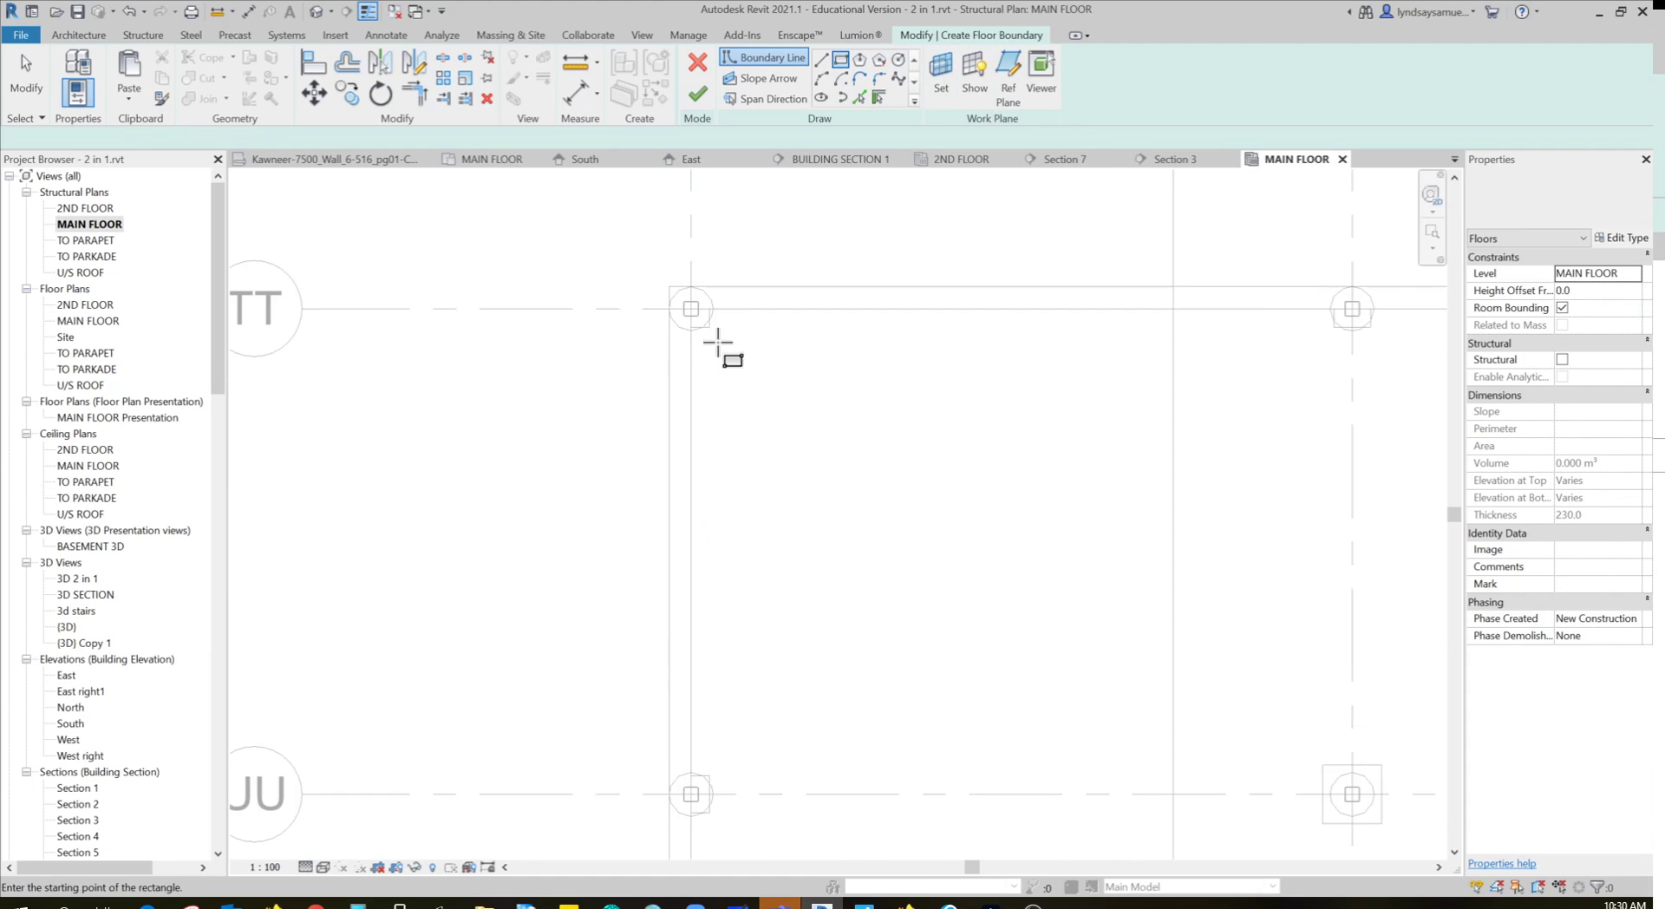
scroll(702, 312, up, 3)
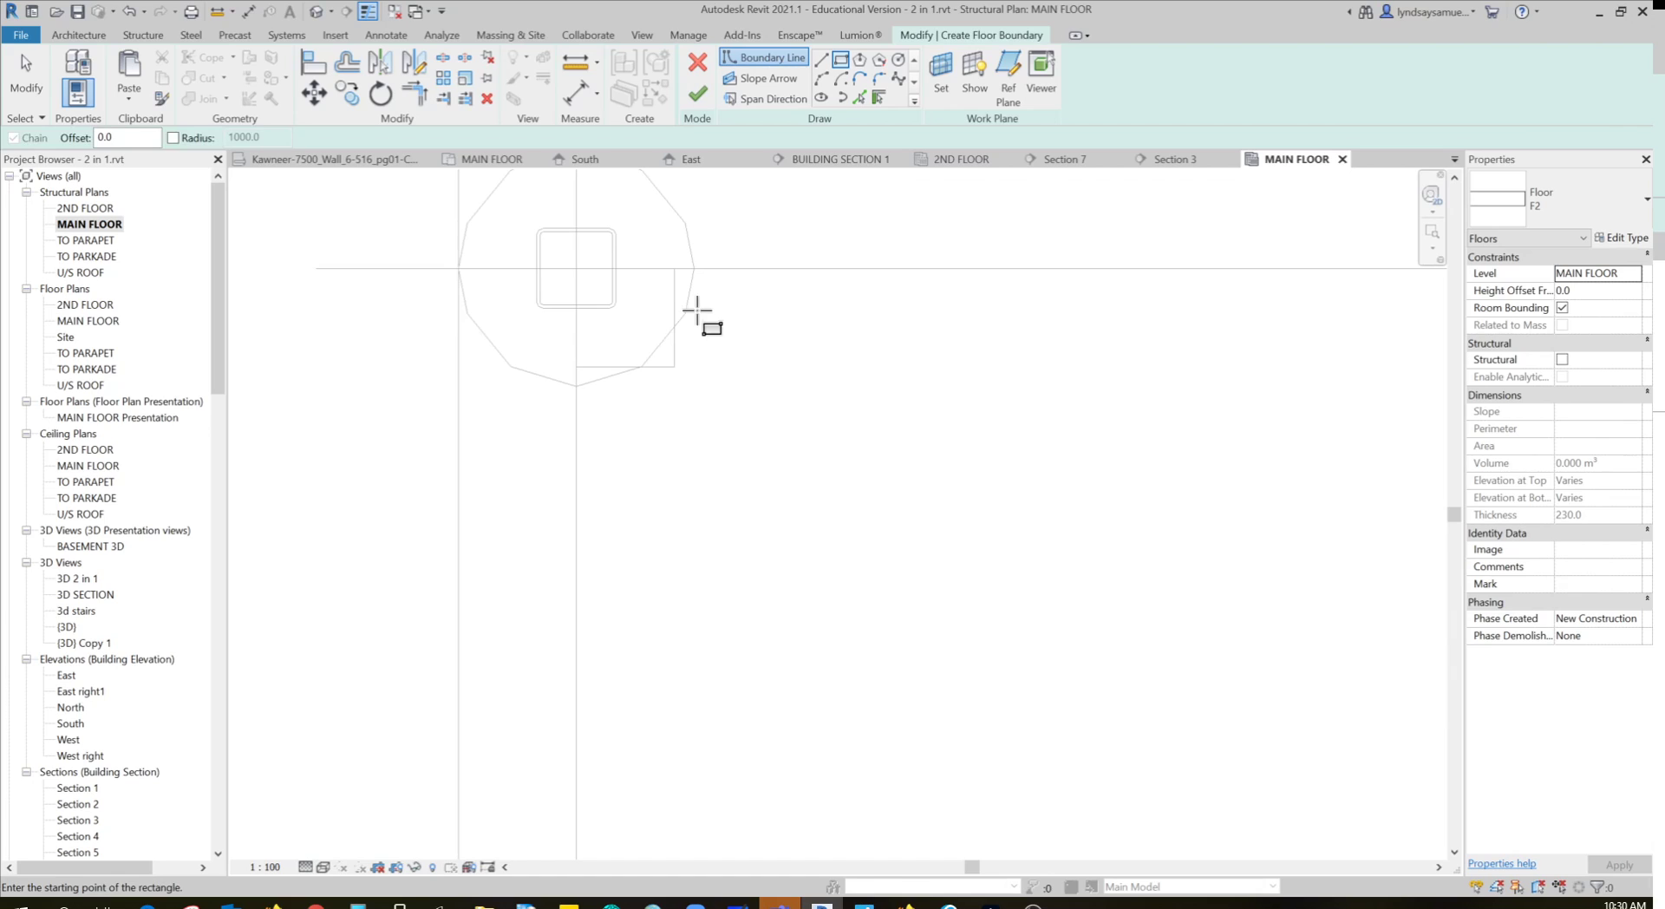
click(576, 269)
scroll(746, 477, down, 5)
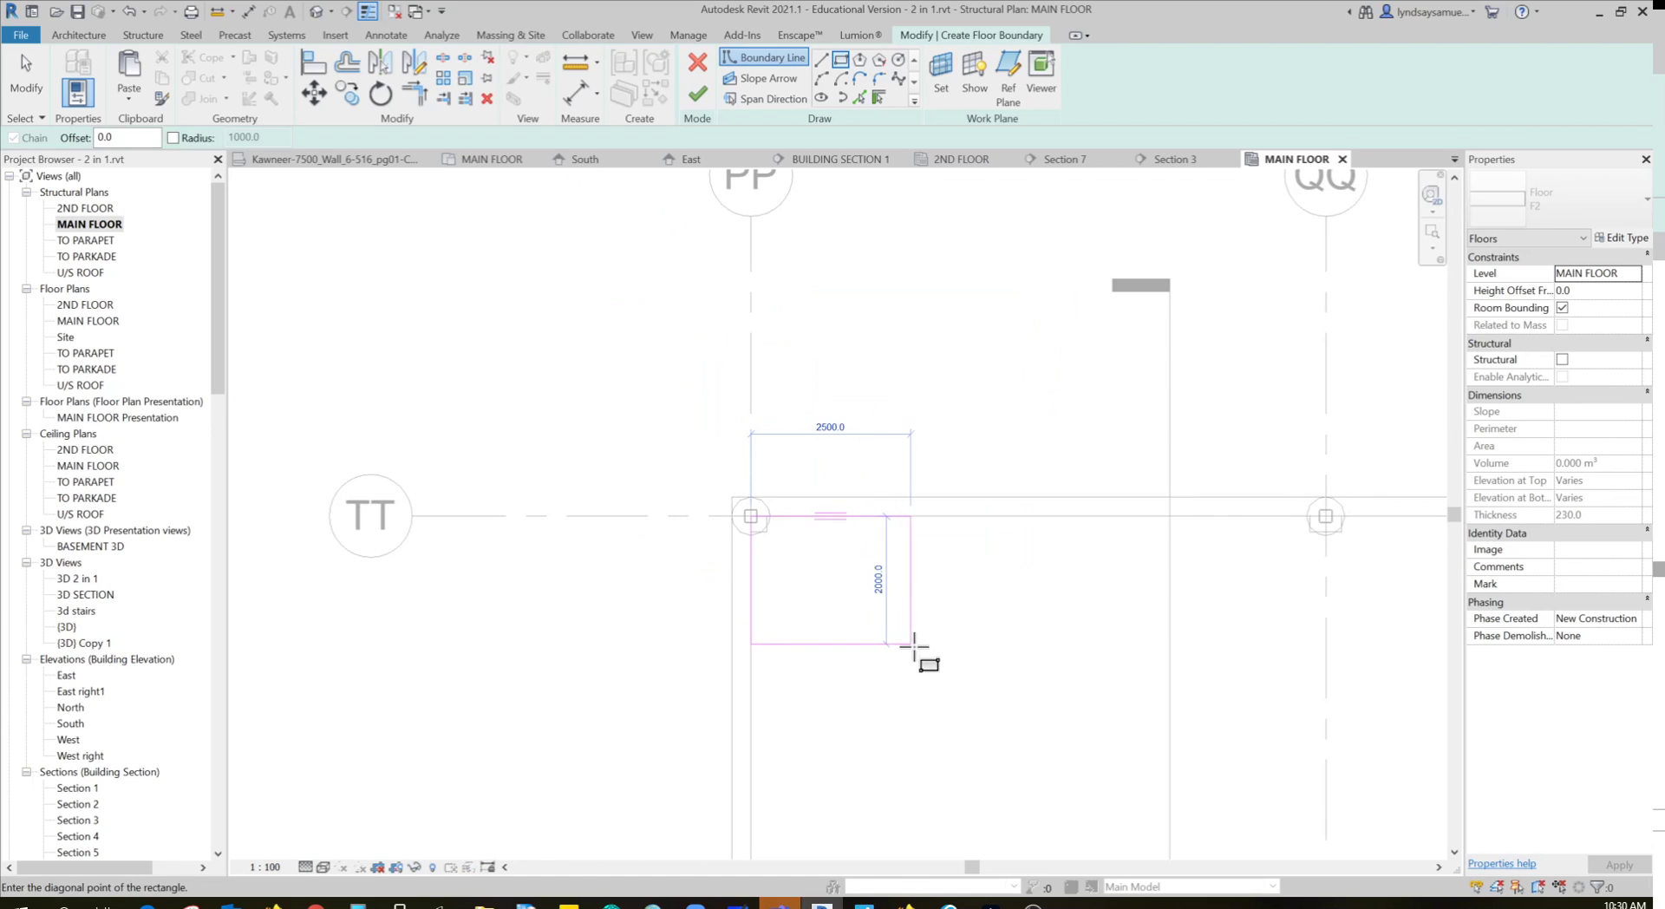
middle_drag(910, 650, 540, 238)
scroll(628, 402, down, 2)
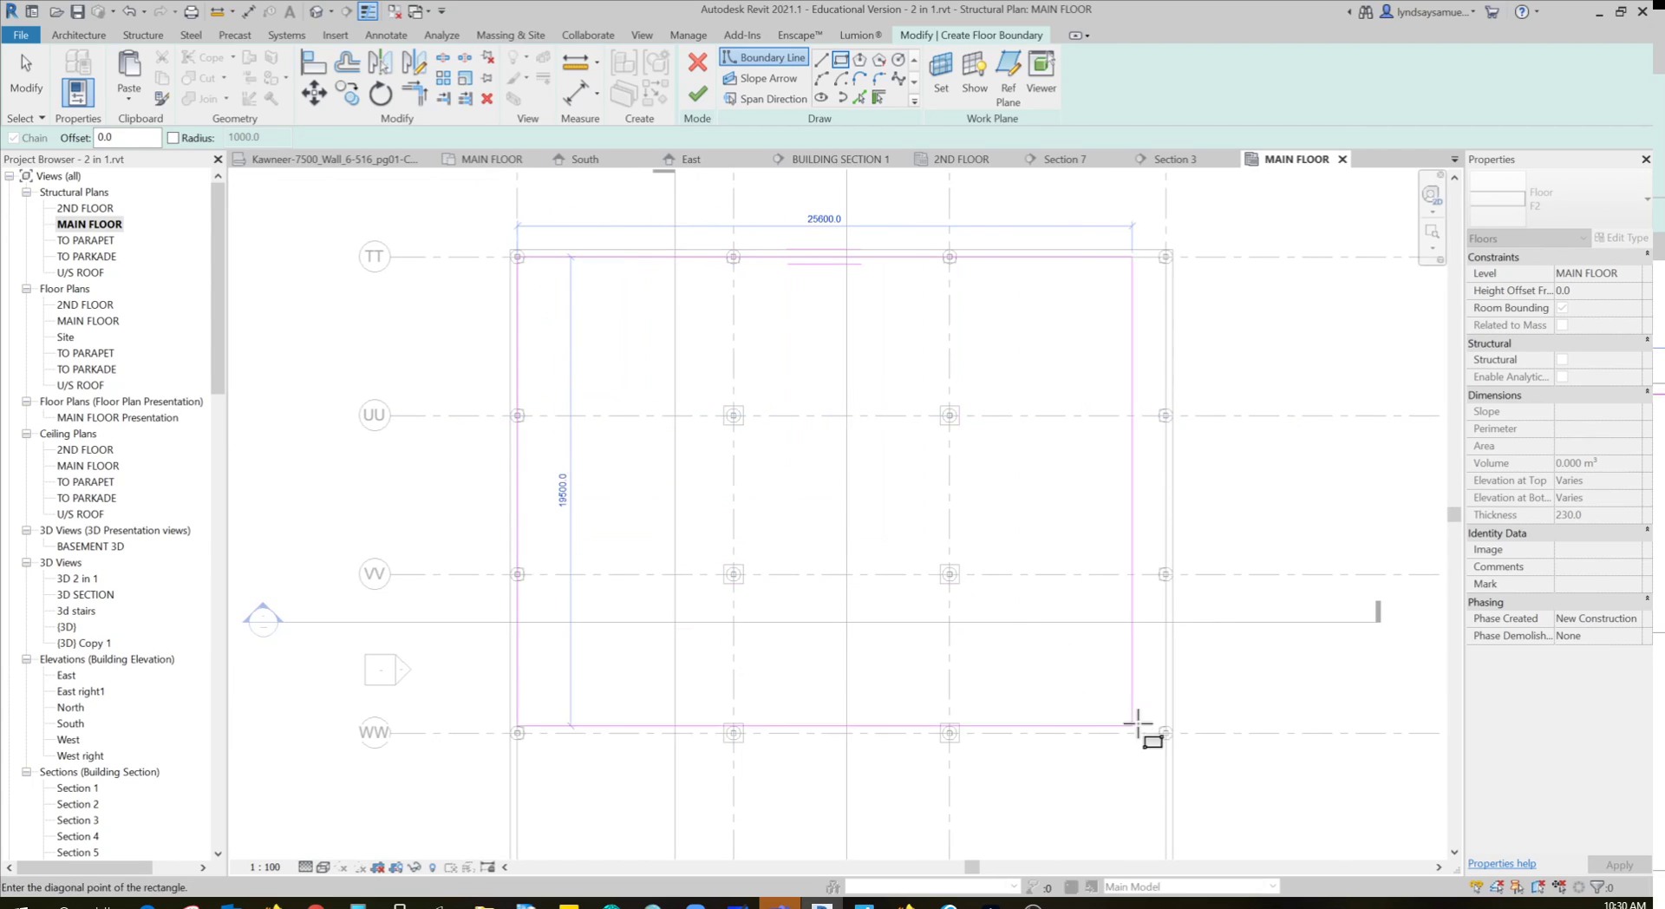
mouse_move(1095, 598)
middle_down()
mouse_move(1069, 483)
mouse_move(1089, 582)
middle_up()
scroll(1097, 646, up, 5)
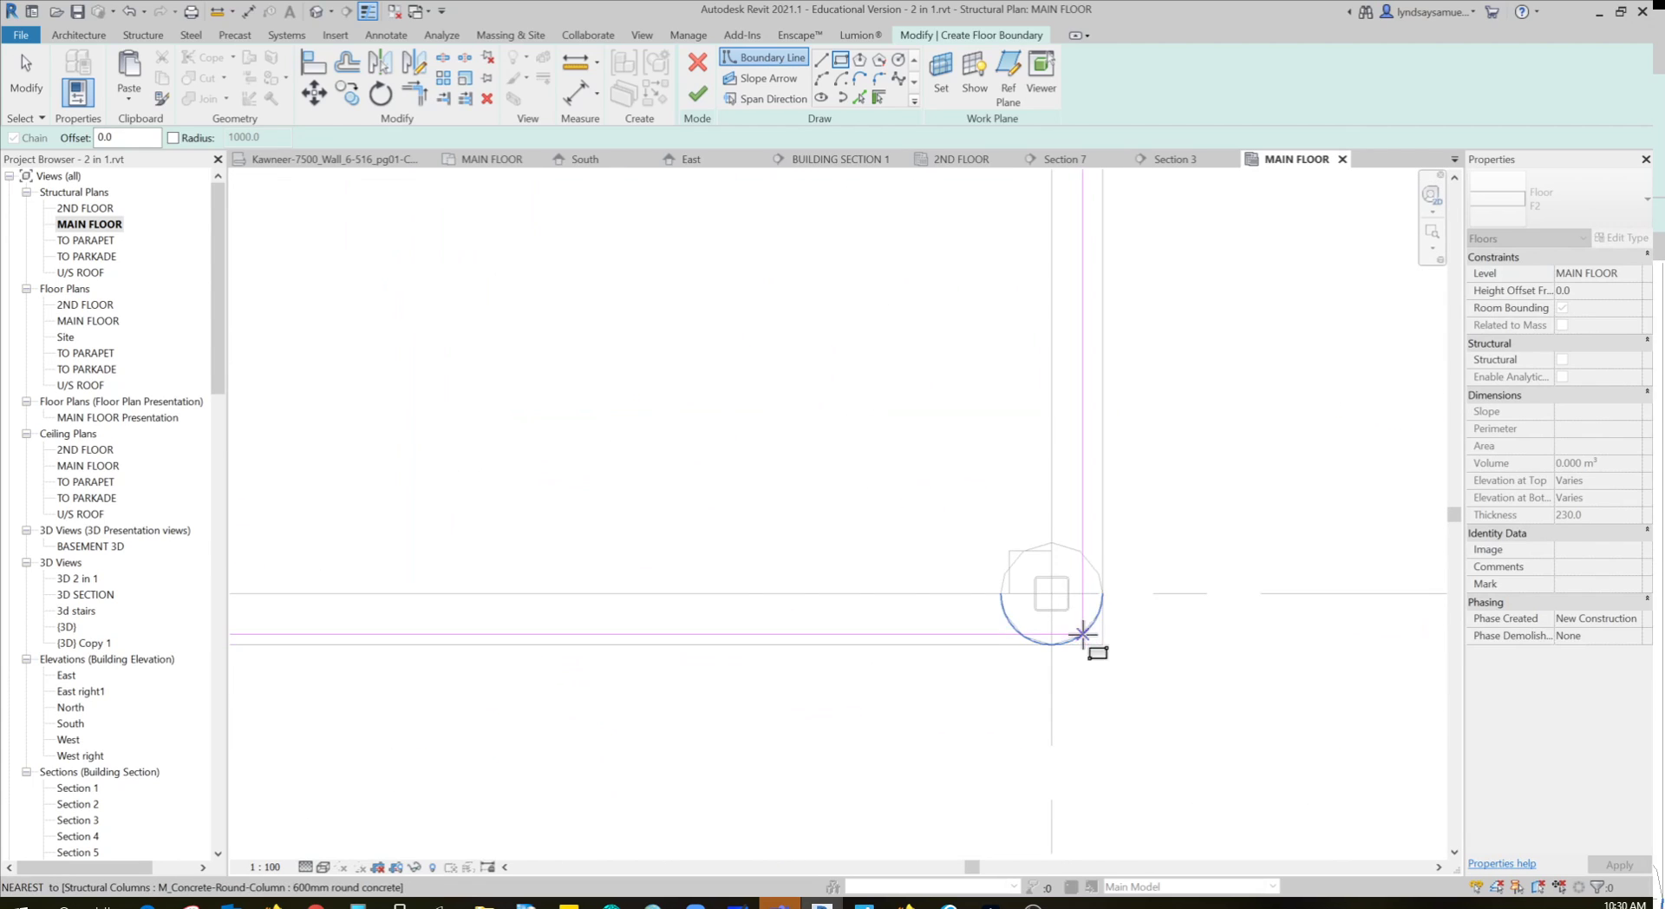
click(1047, 583)
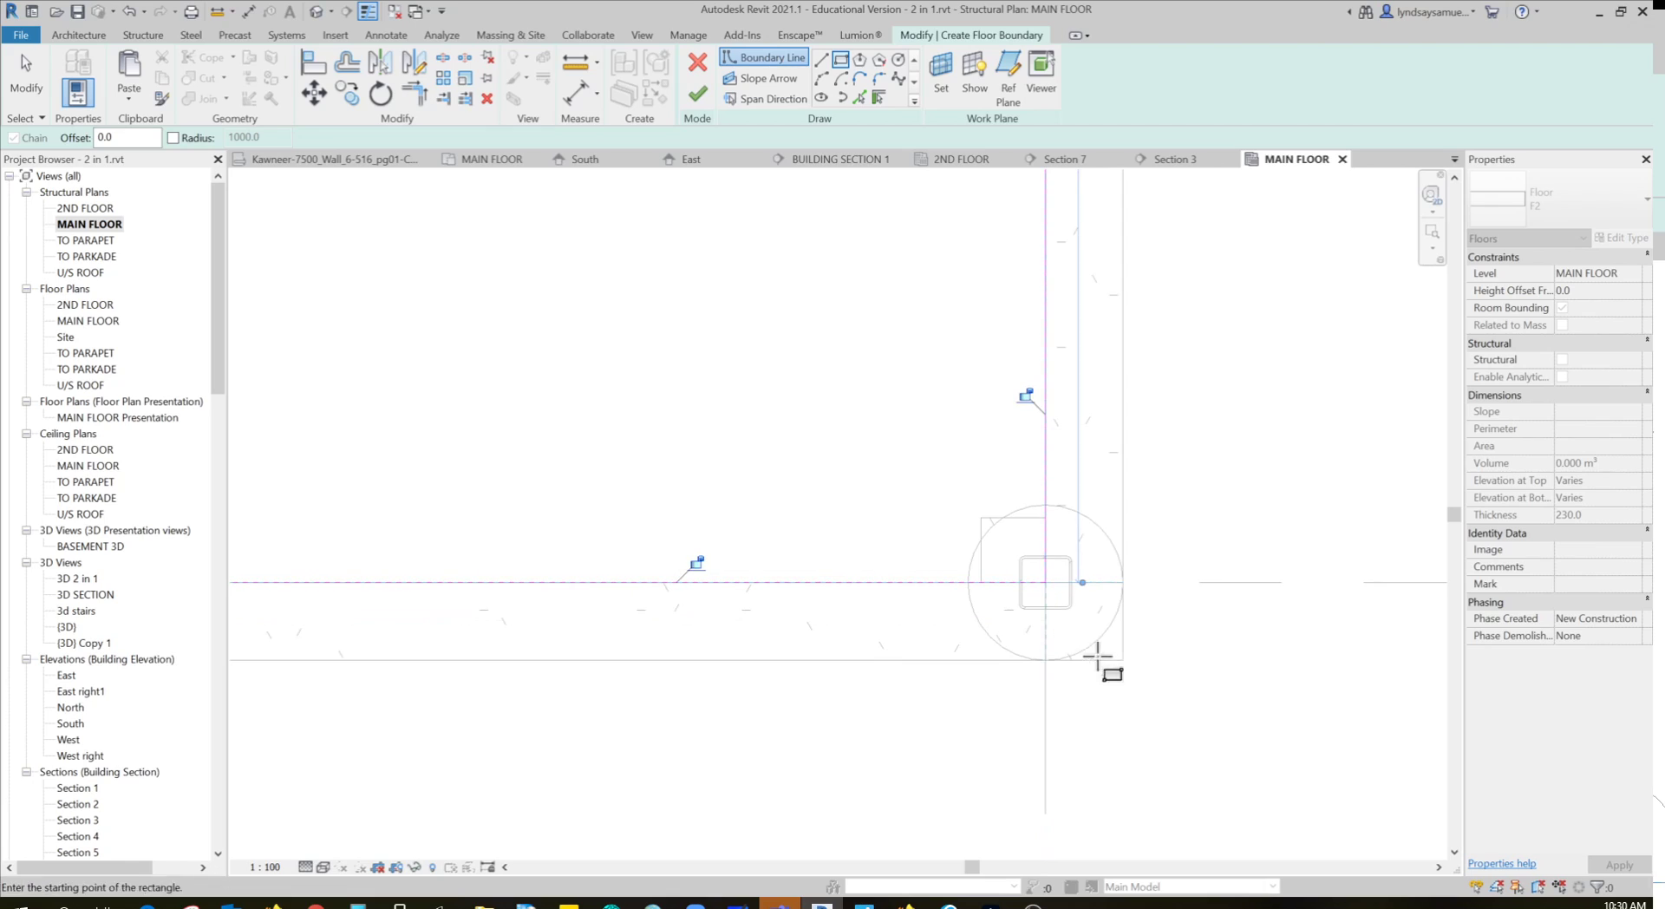
key(Escape)
Check the whole rectangular boundary against the grids and finish the sketch to create the F2 main floor slab
scroll(1193, 673, down, 4)
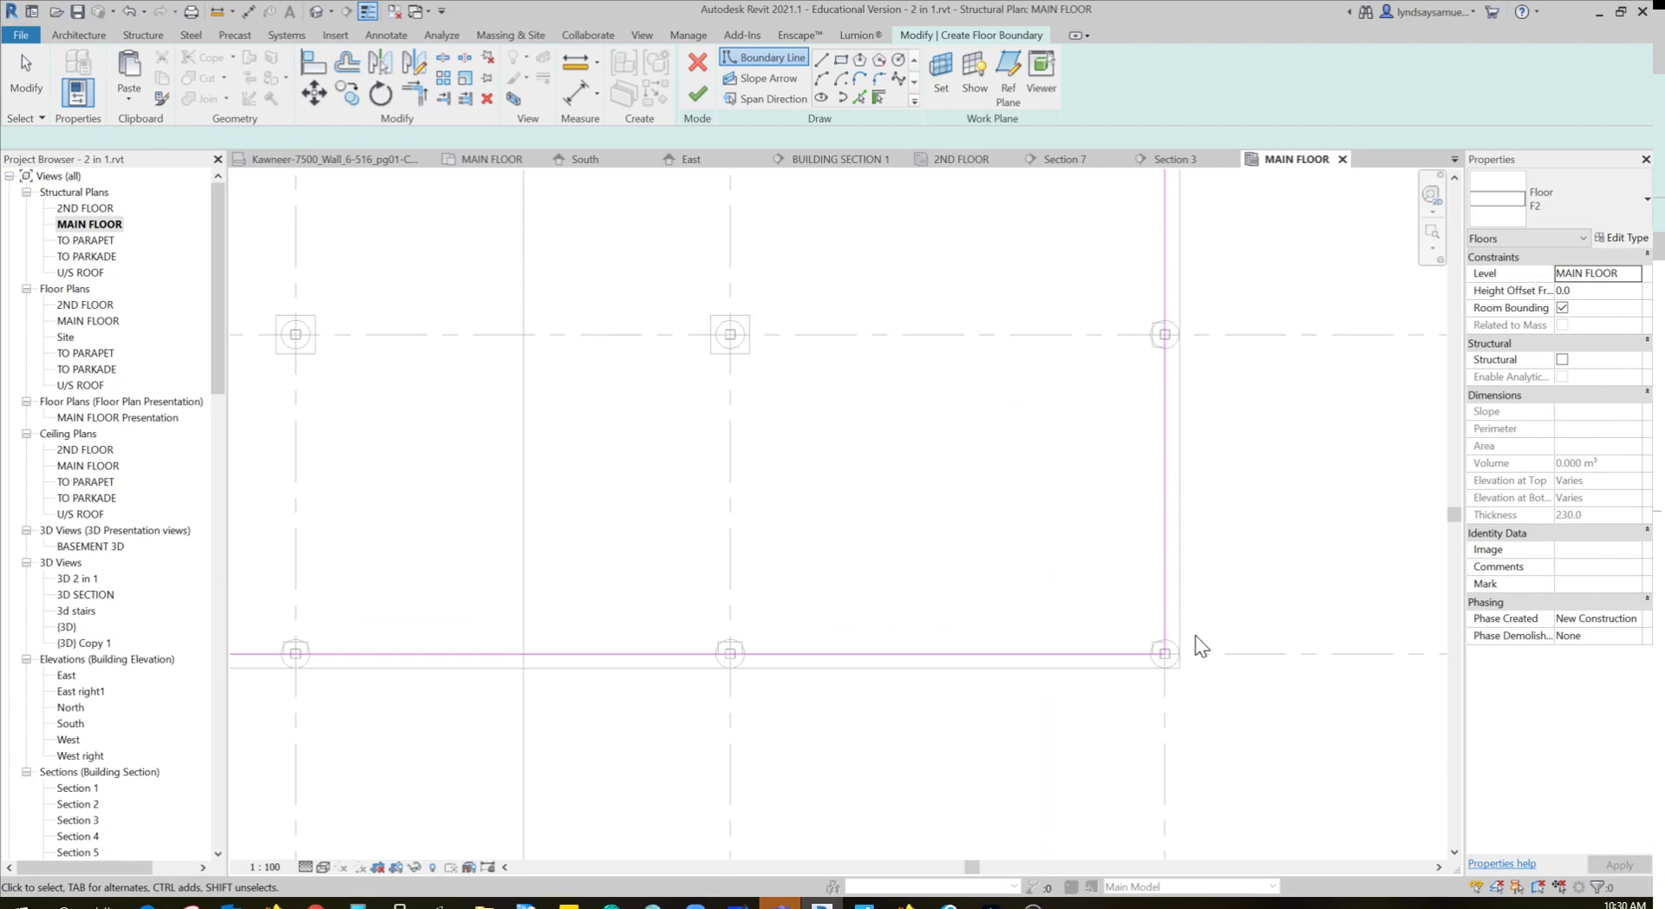
scroll(1209, 605, down, 2)
middle_drag(1249, 535, 1129, 599)
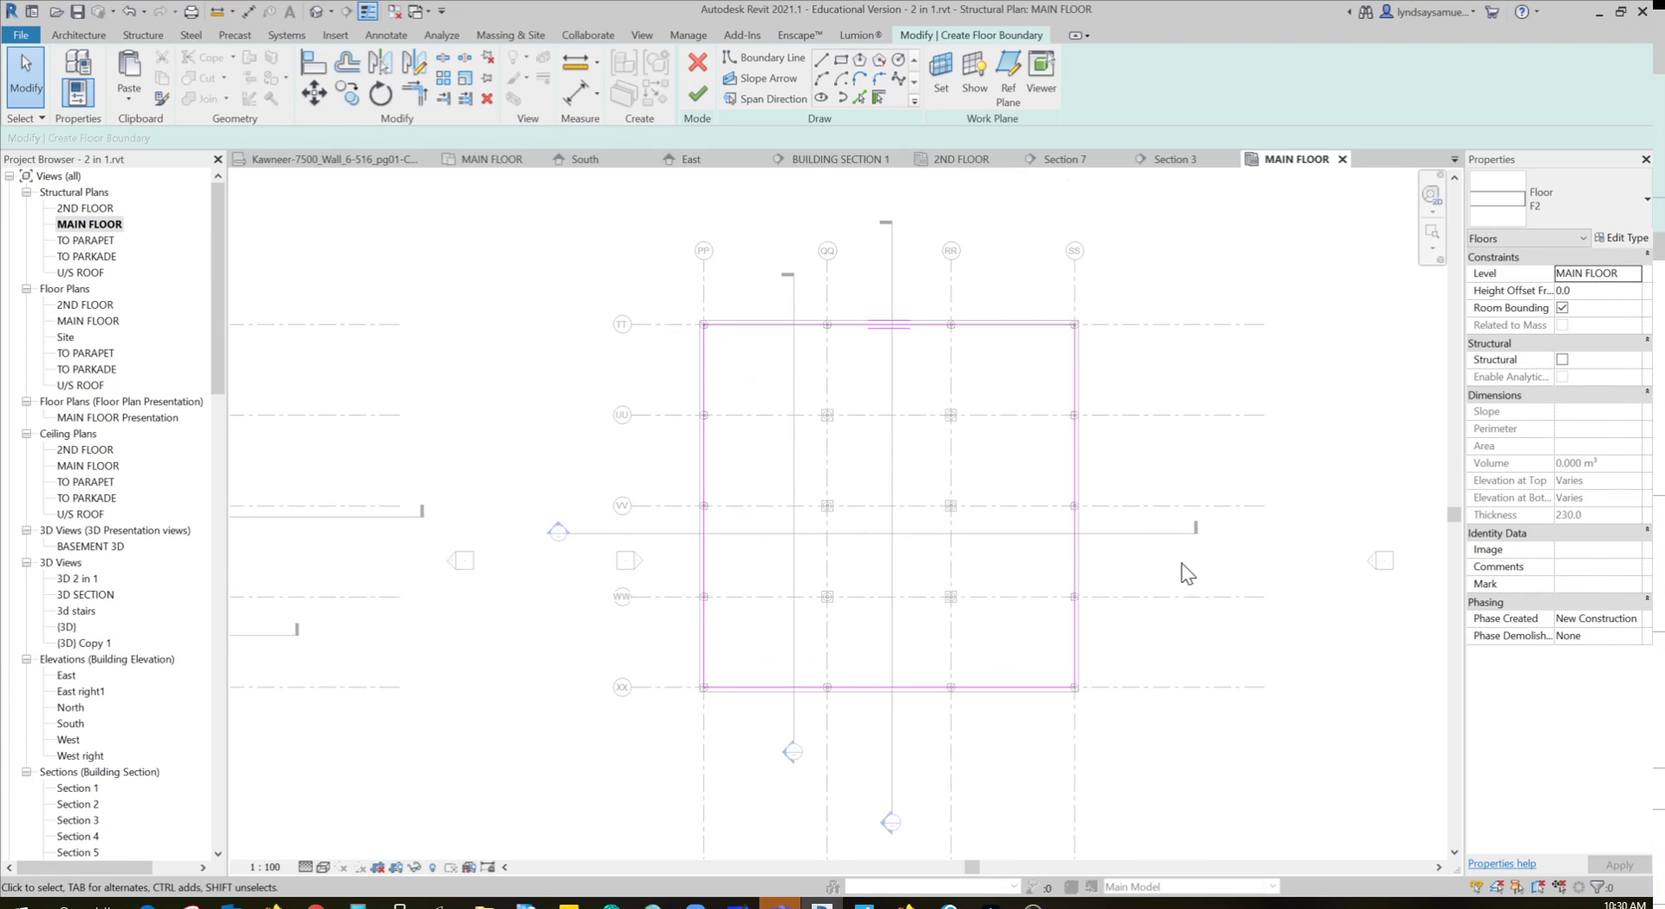
scroll(980, 487, up, 1)
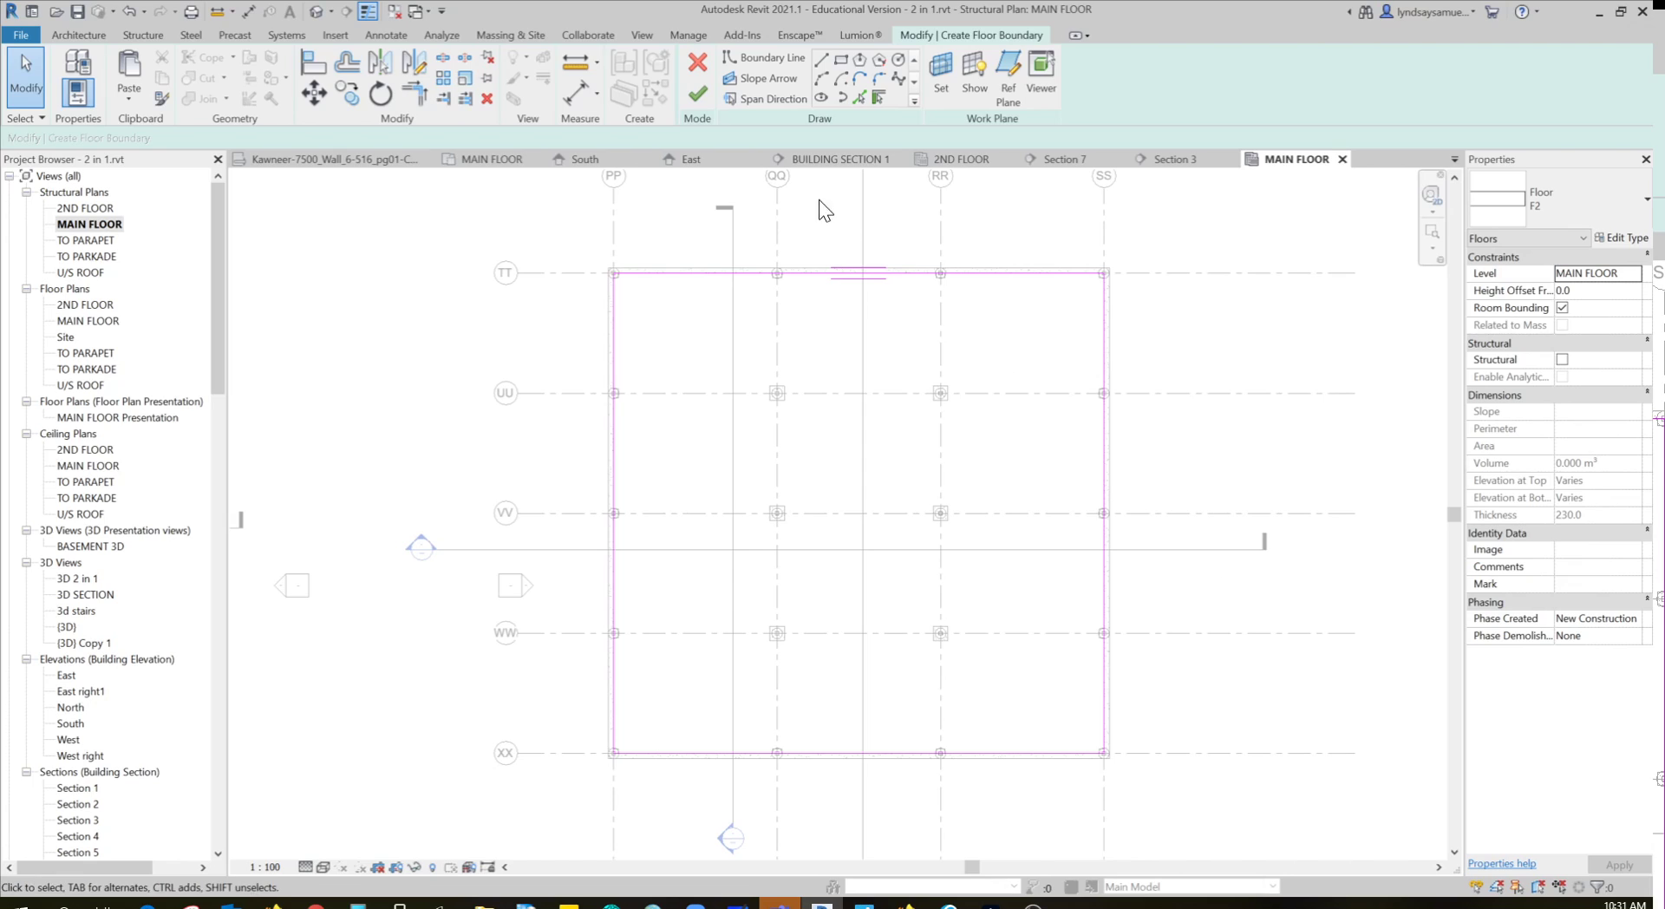
click(697, 95)
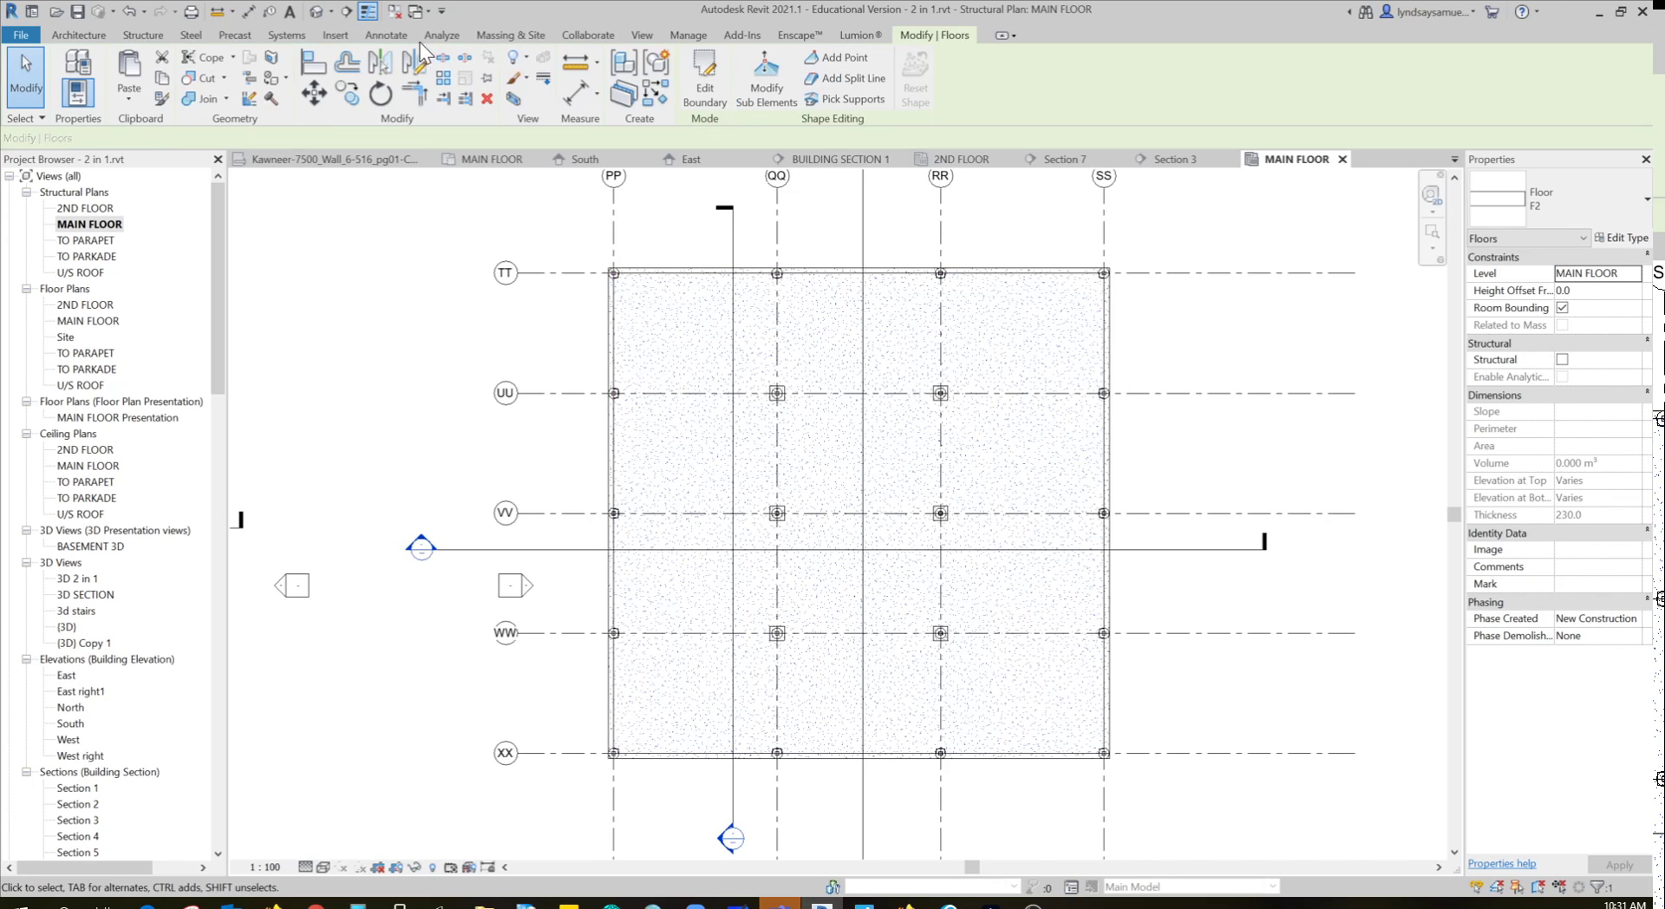
Open the default 3D view, deselect the new floor and examine the main and second floor slabs from above
click(343, 12)
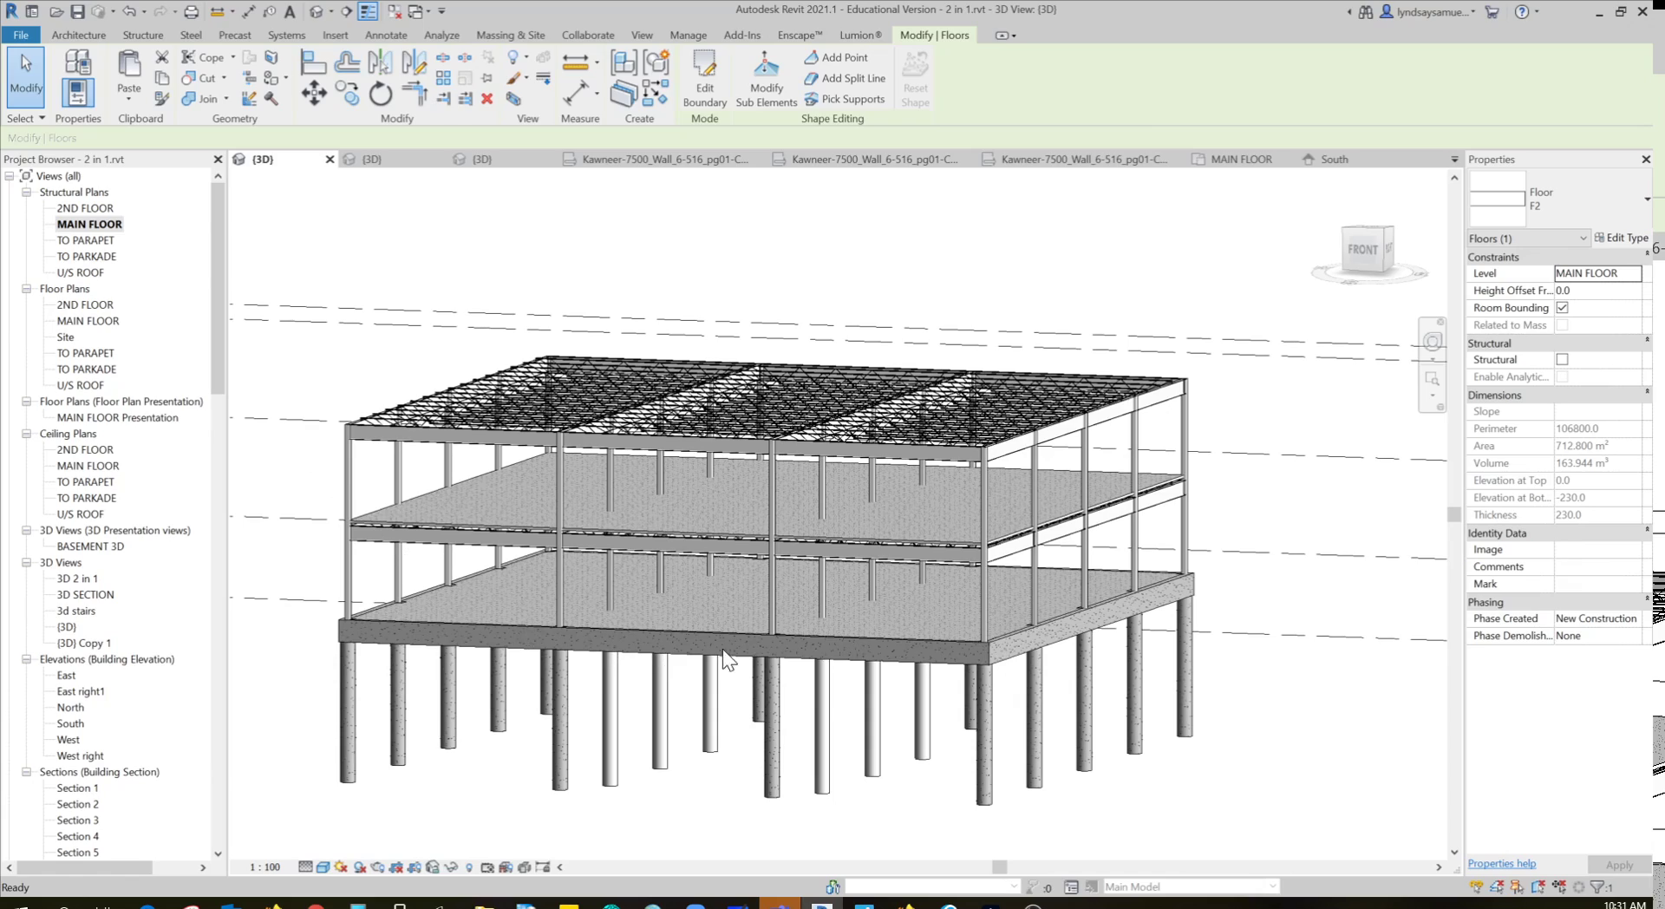
key(Escape)
shift+middle_drag(792, 601, 726, 634)
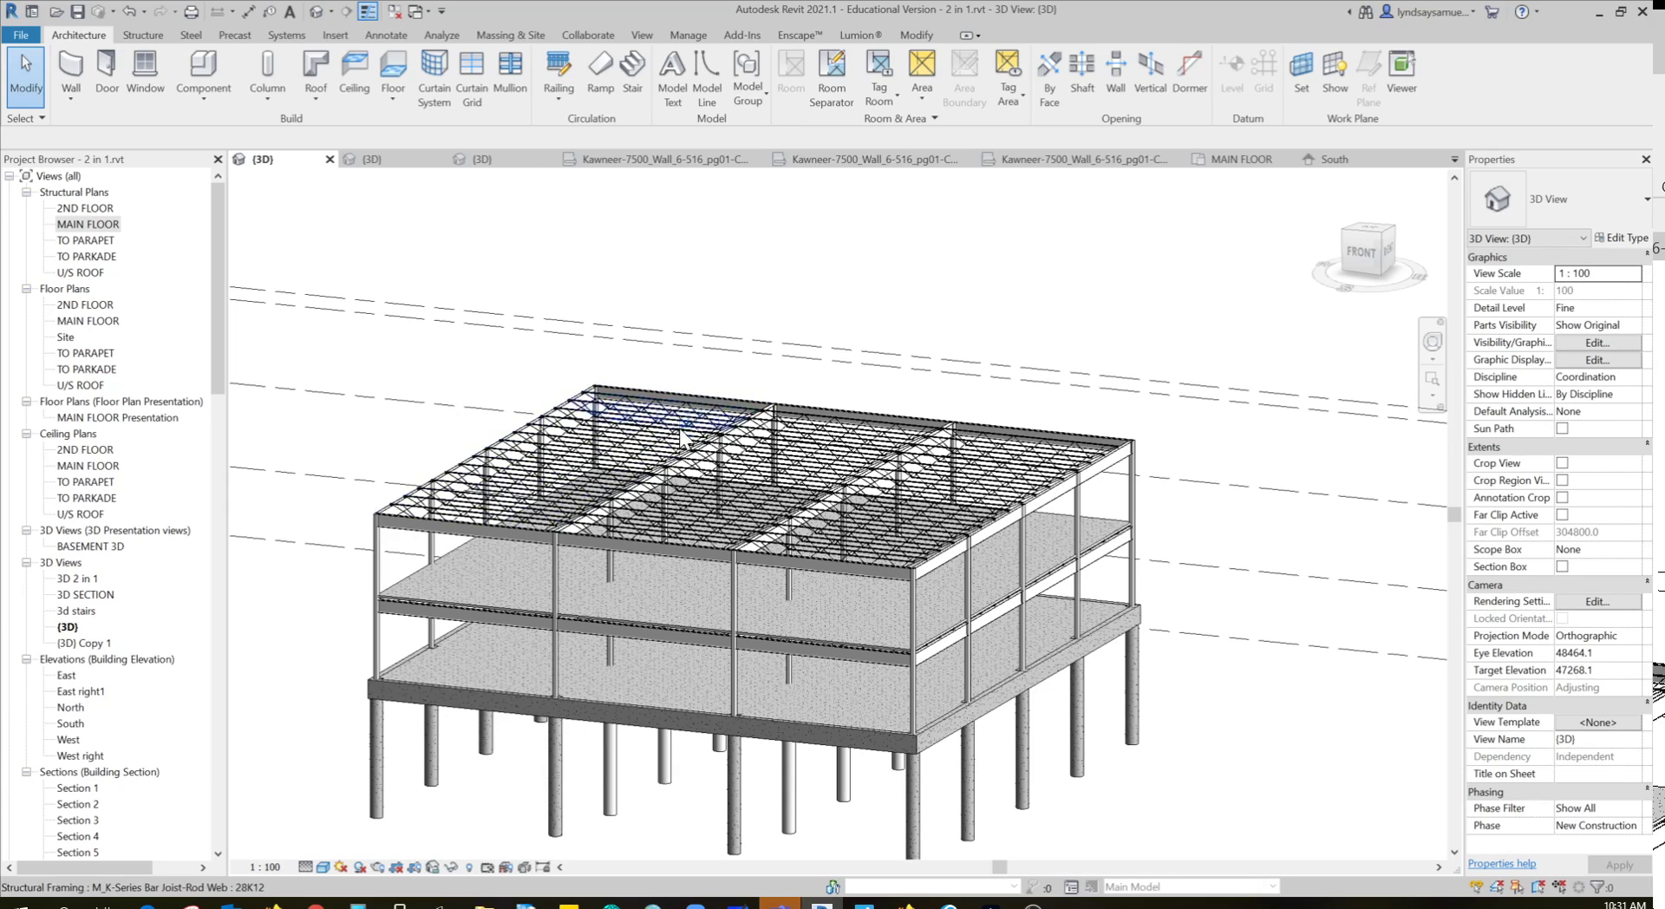
scroll(516, 506, up, 2)
scroll(517, 506, up, 1)
scroll(468, 282, down, 1)
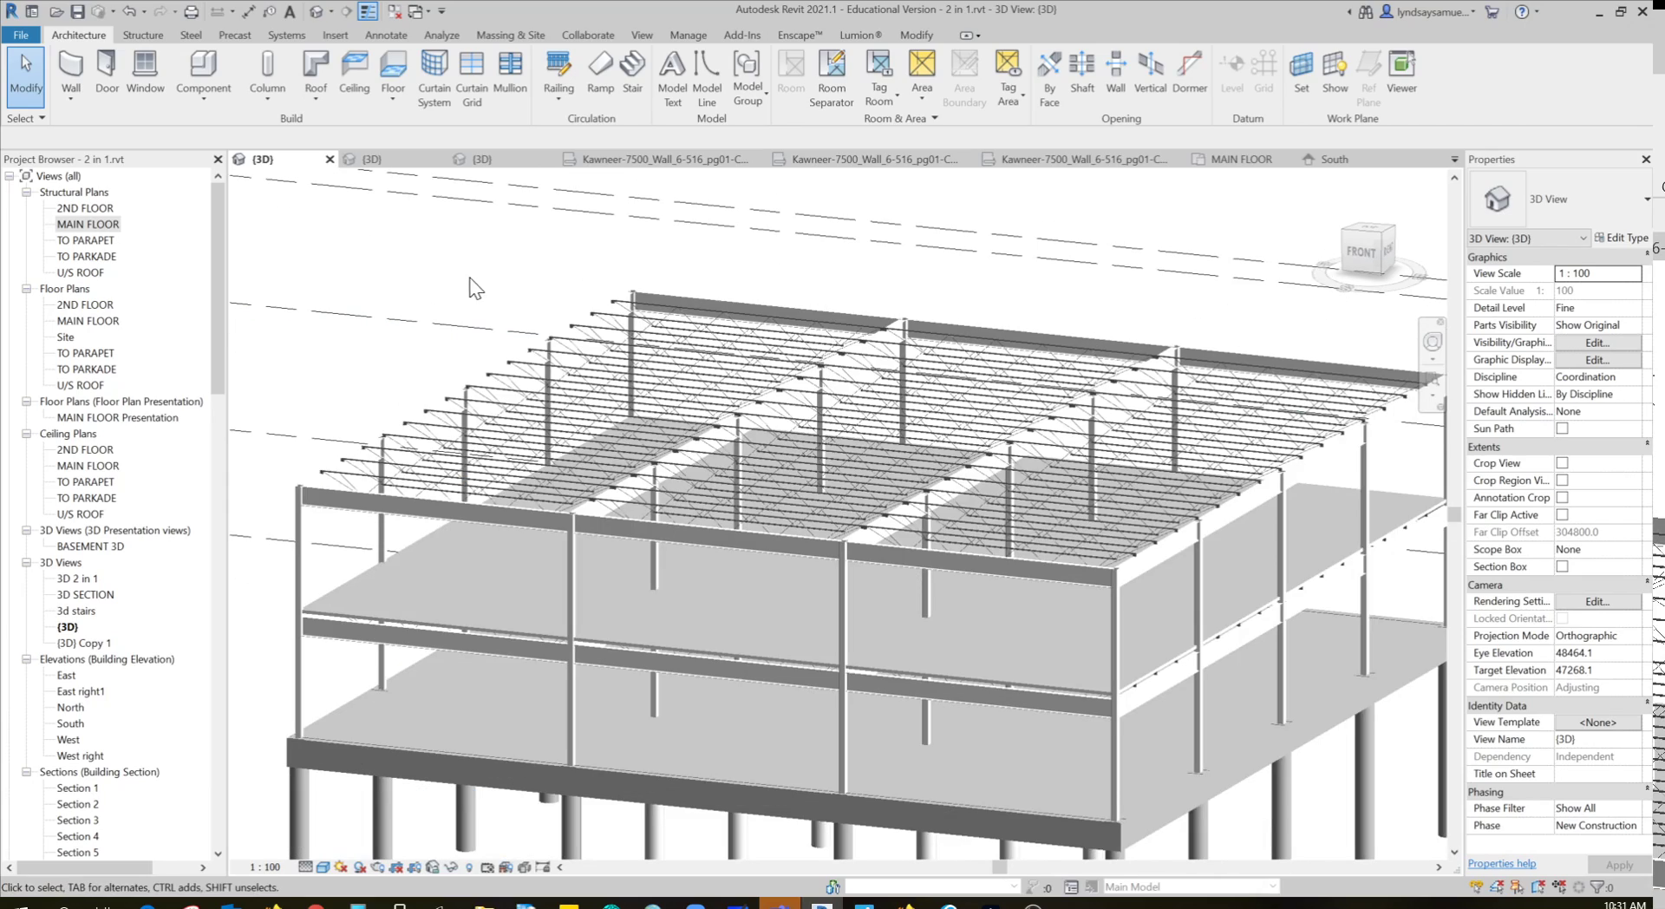
scroll(724, 415, down, 2)
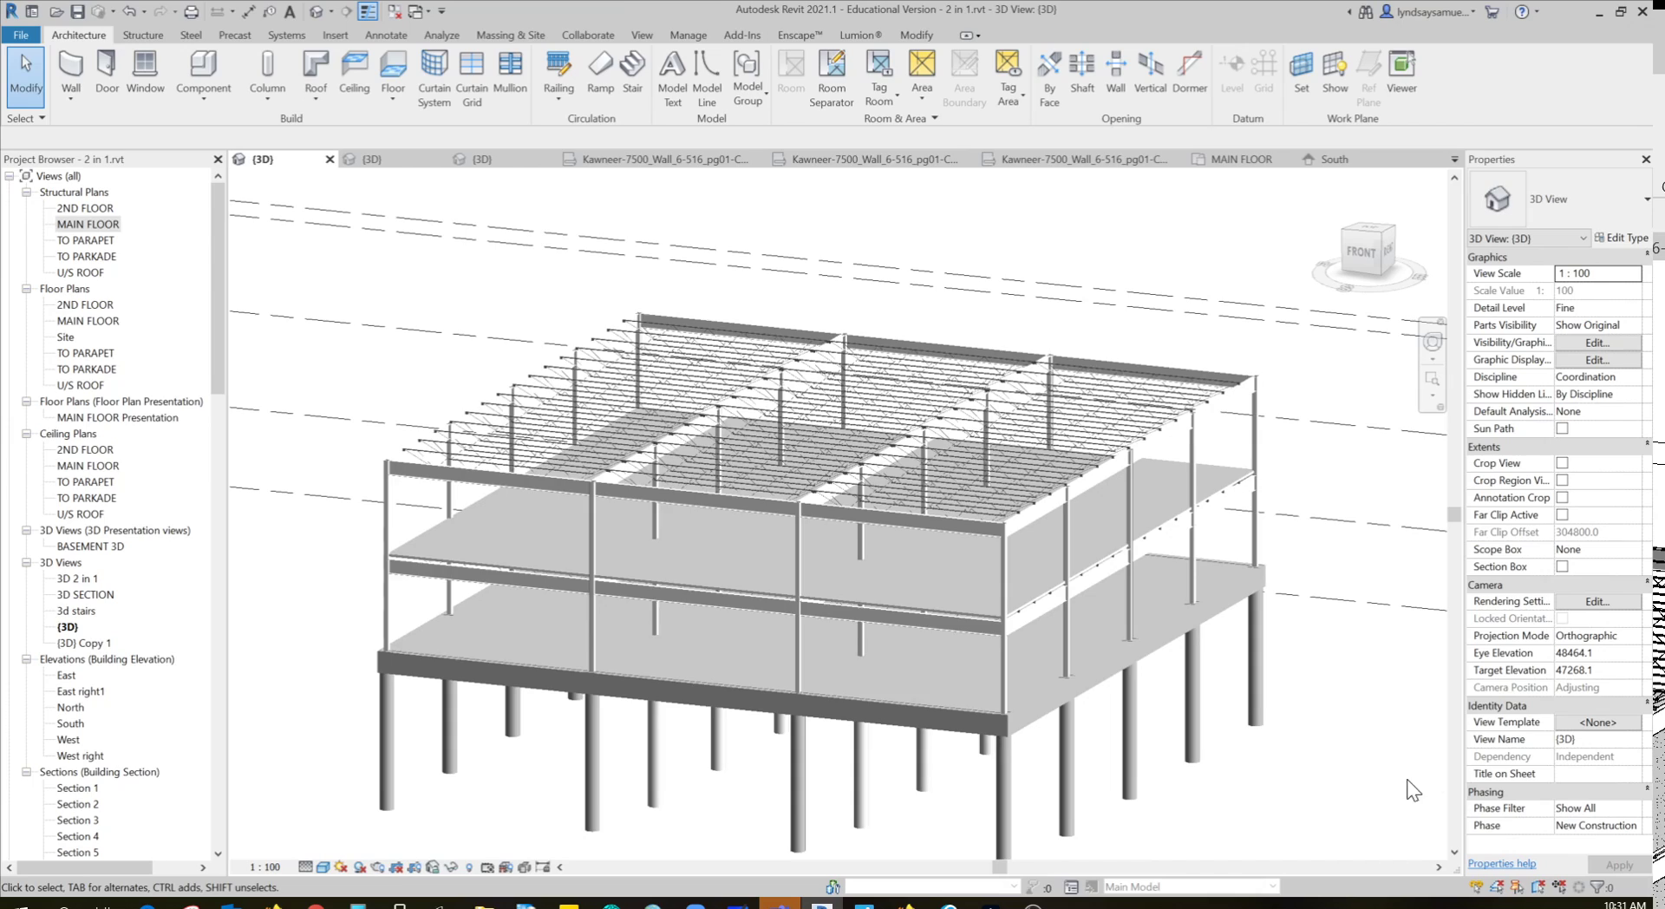